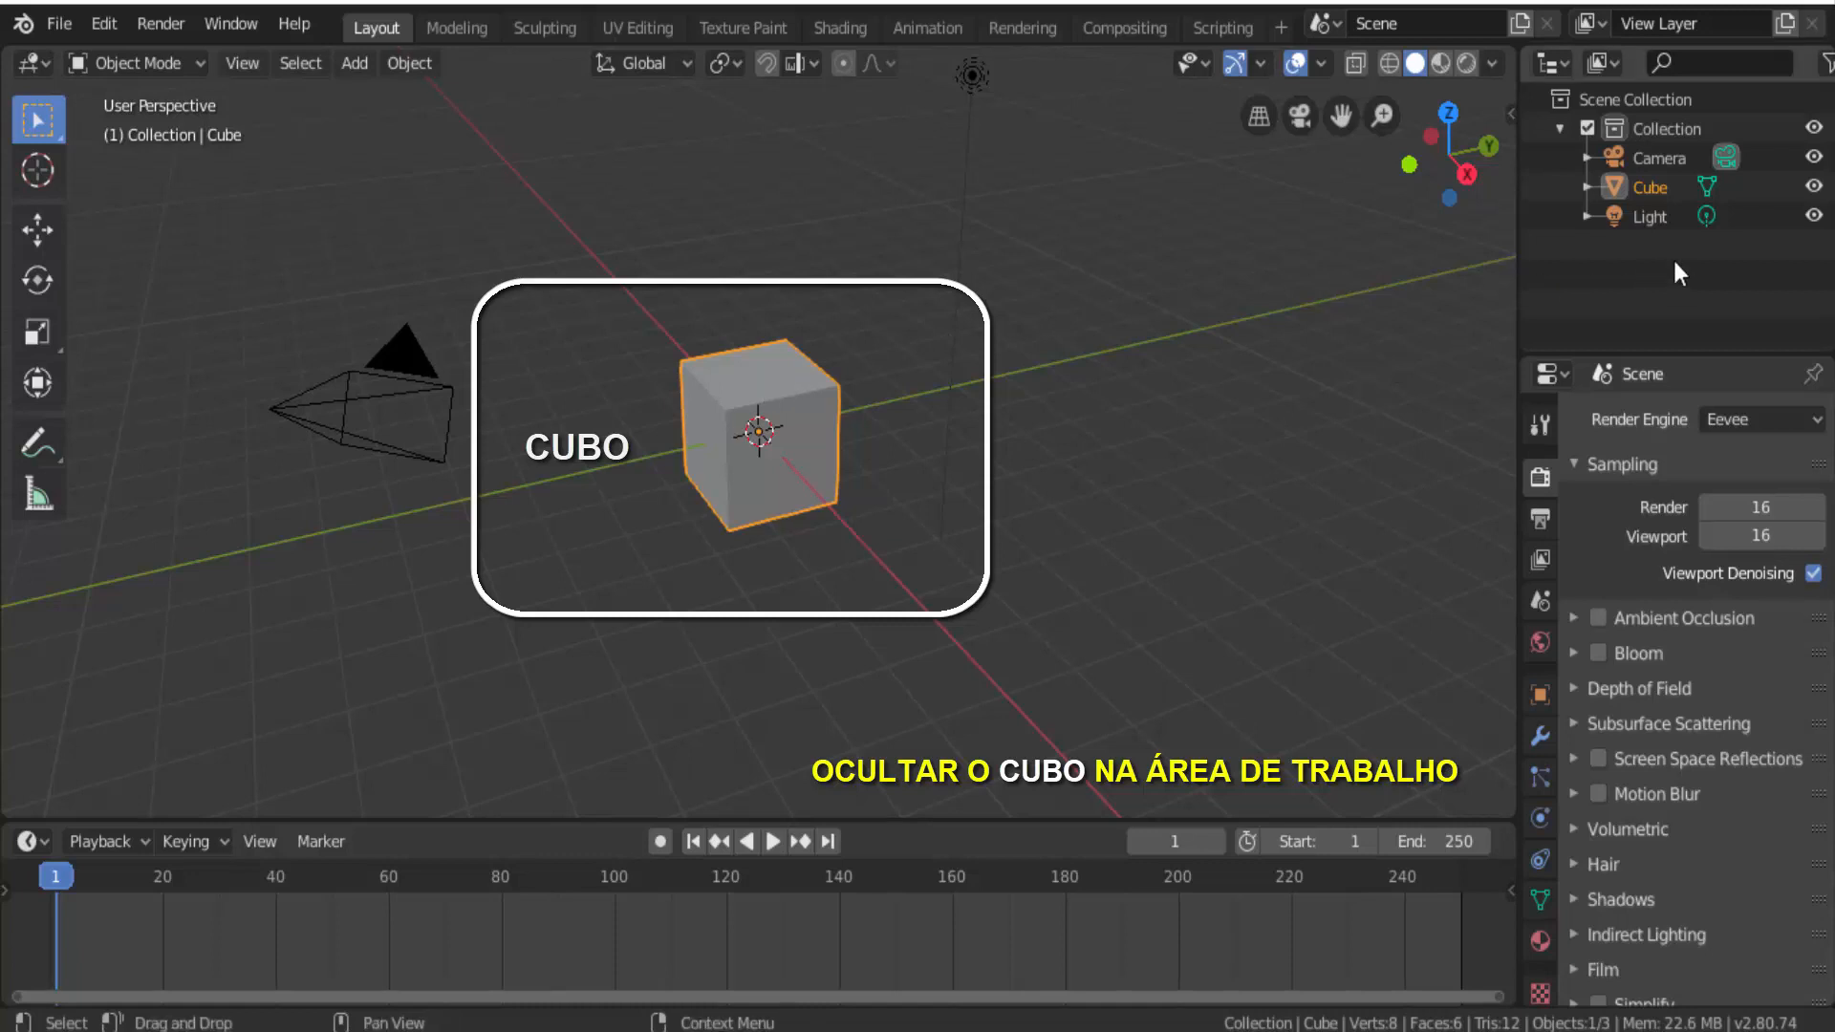
Hide the cube in the viewport and switch to the top orthographic view.
left_click(1813, 186)
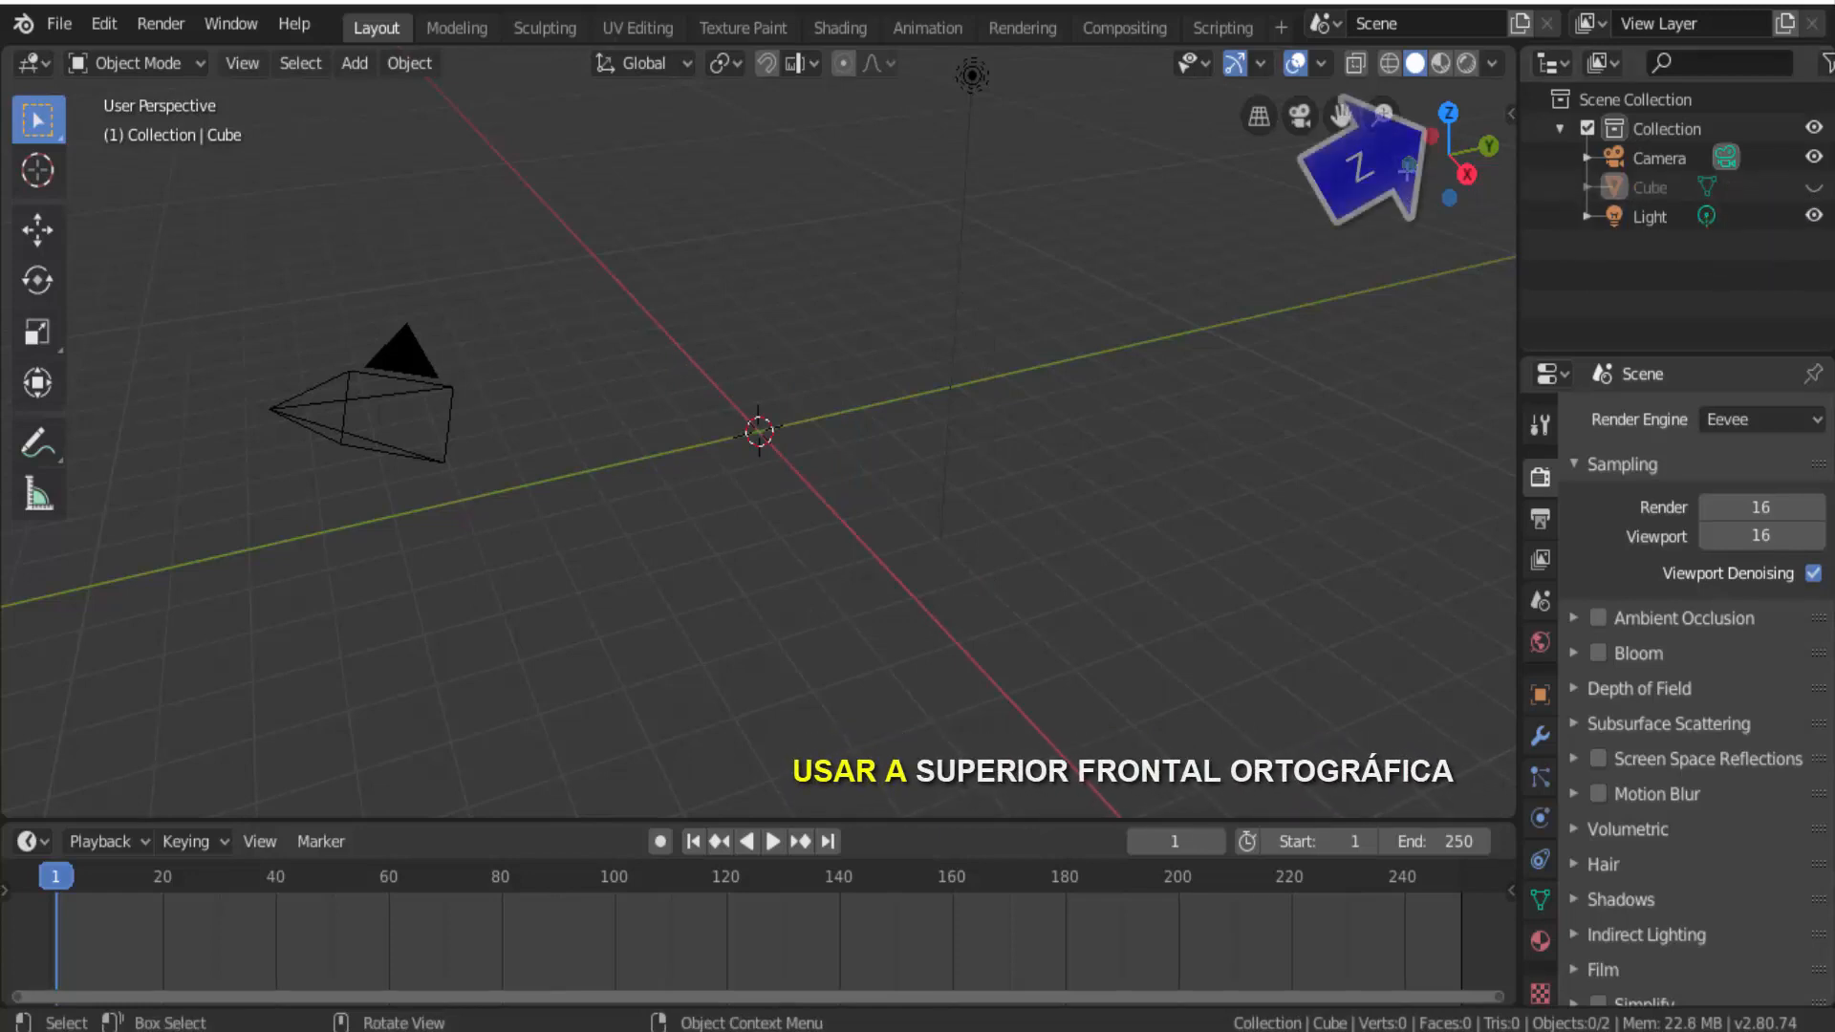
left_click(1450, 113)
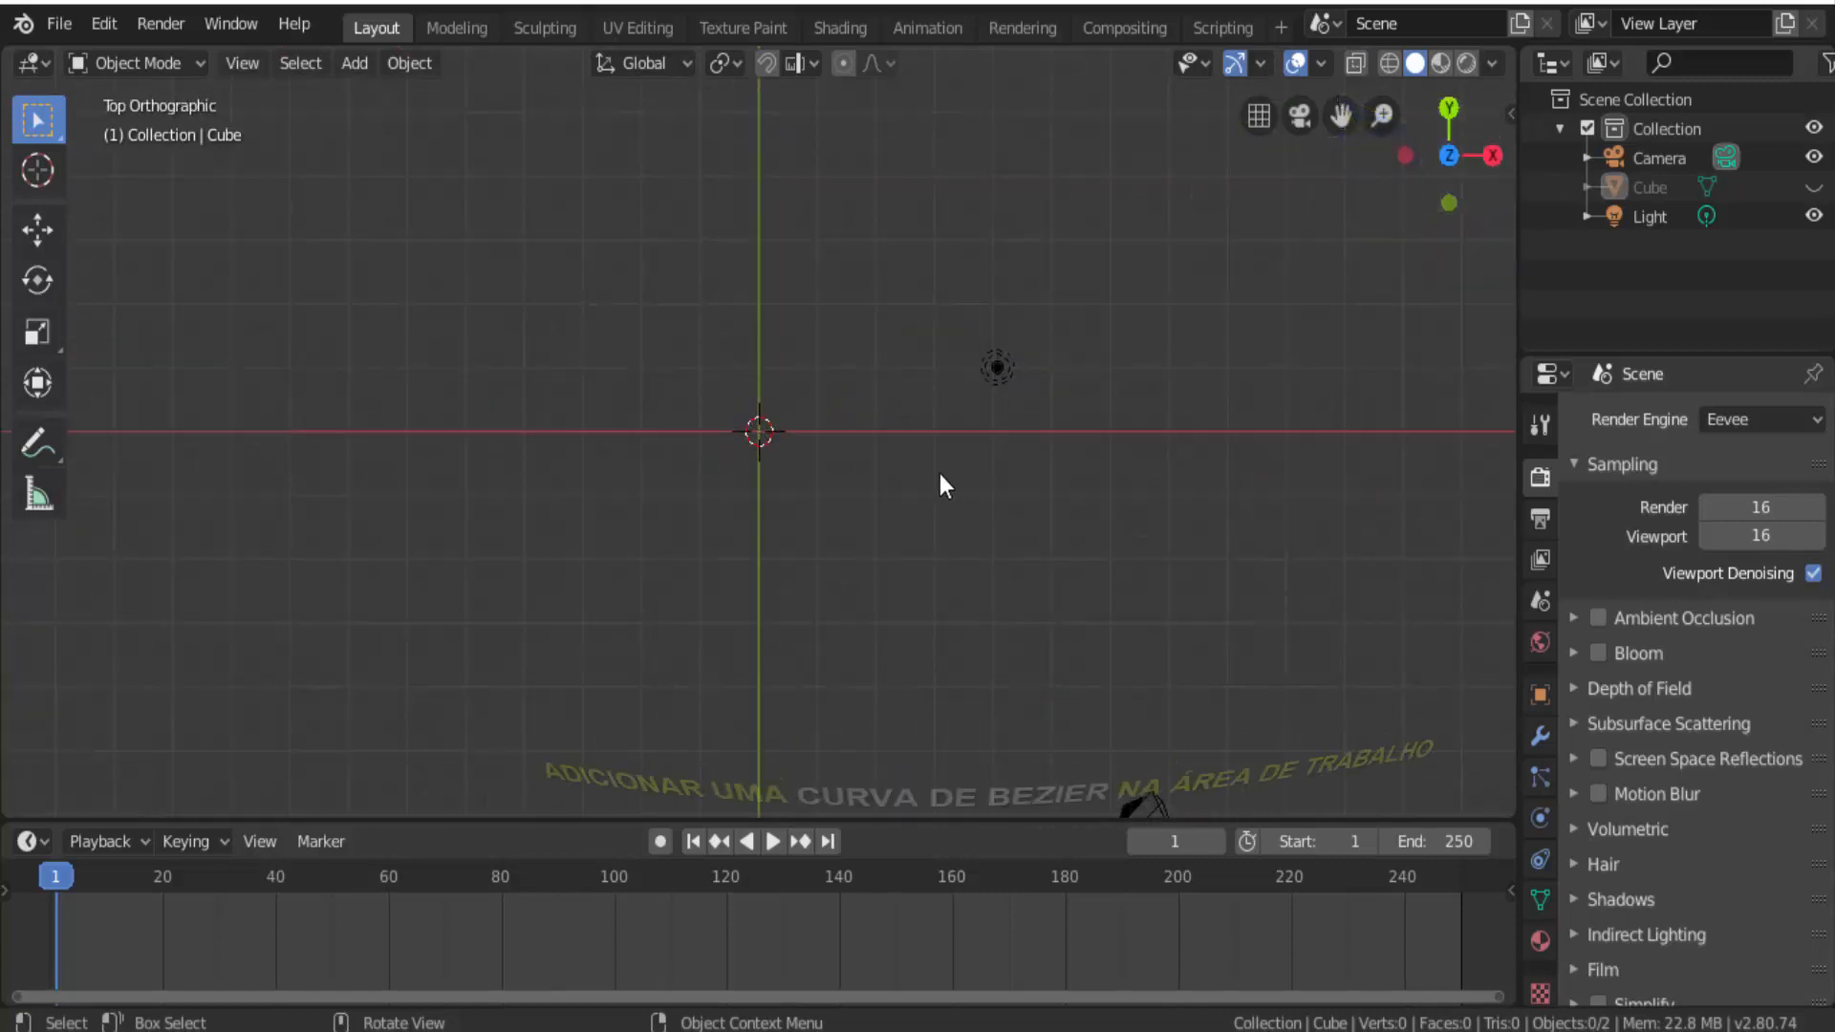
Add a Bezier curve at the origin and scale it up by a factor of about 8.
left_click(364, 63)
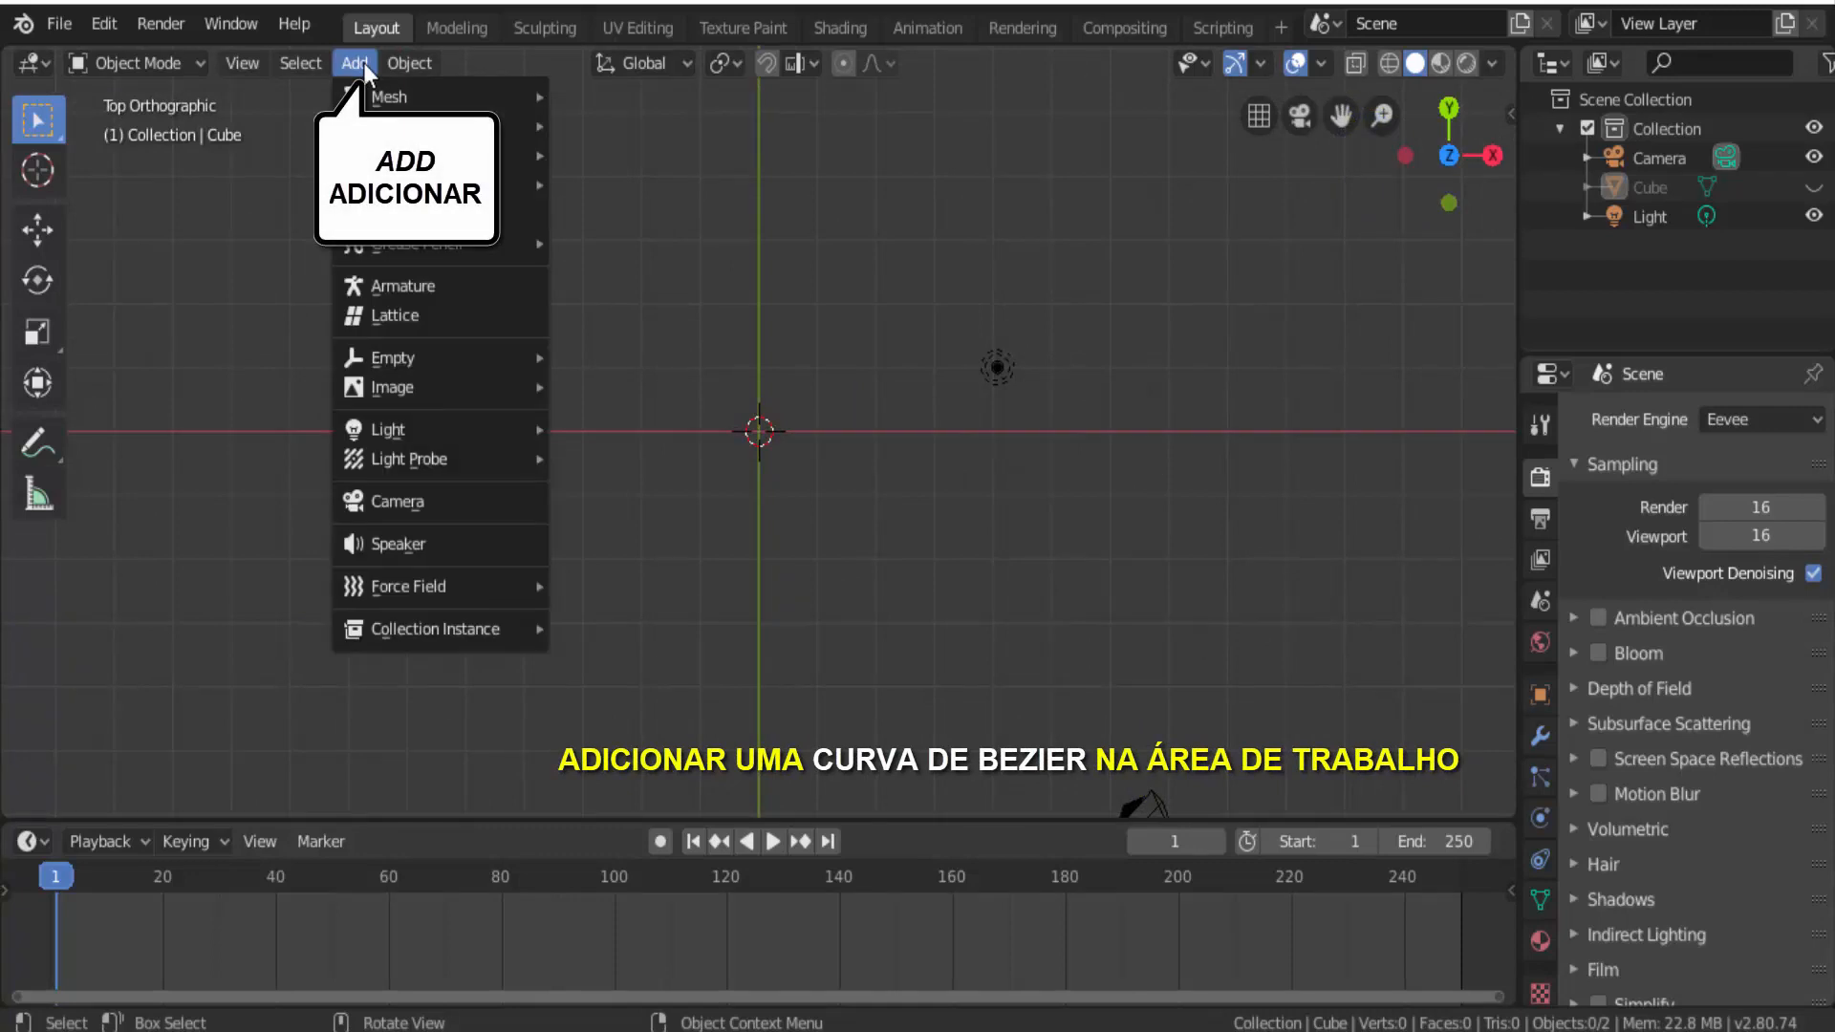
mouse_move(382, 125)
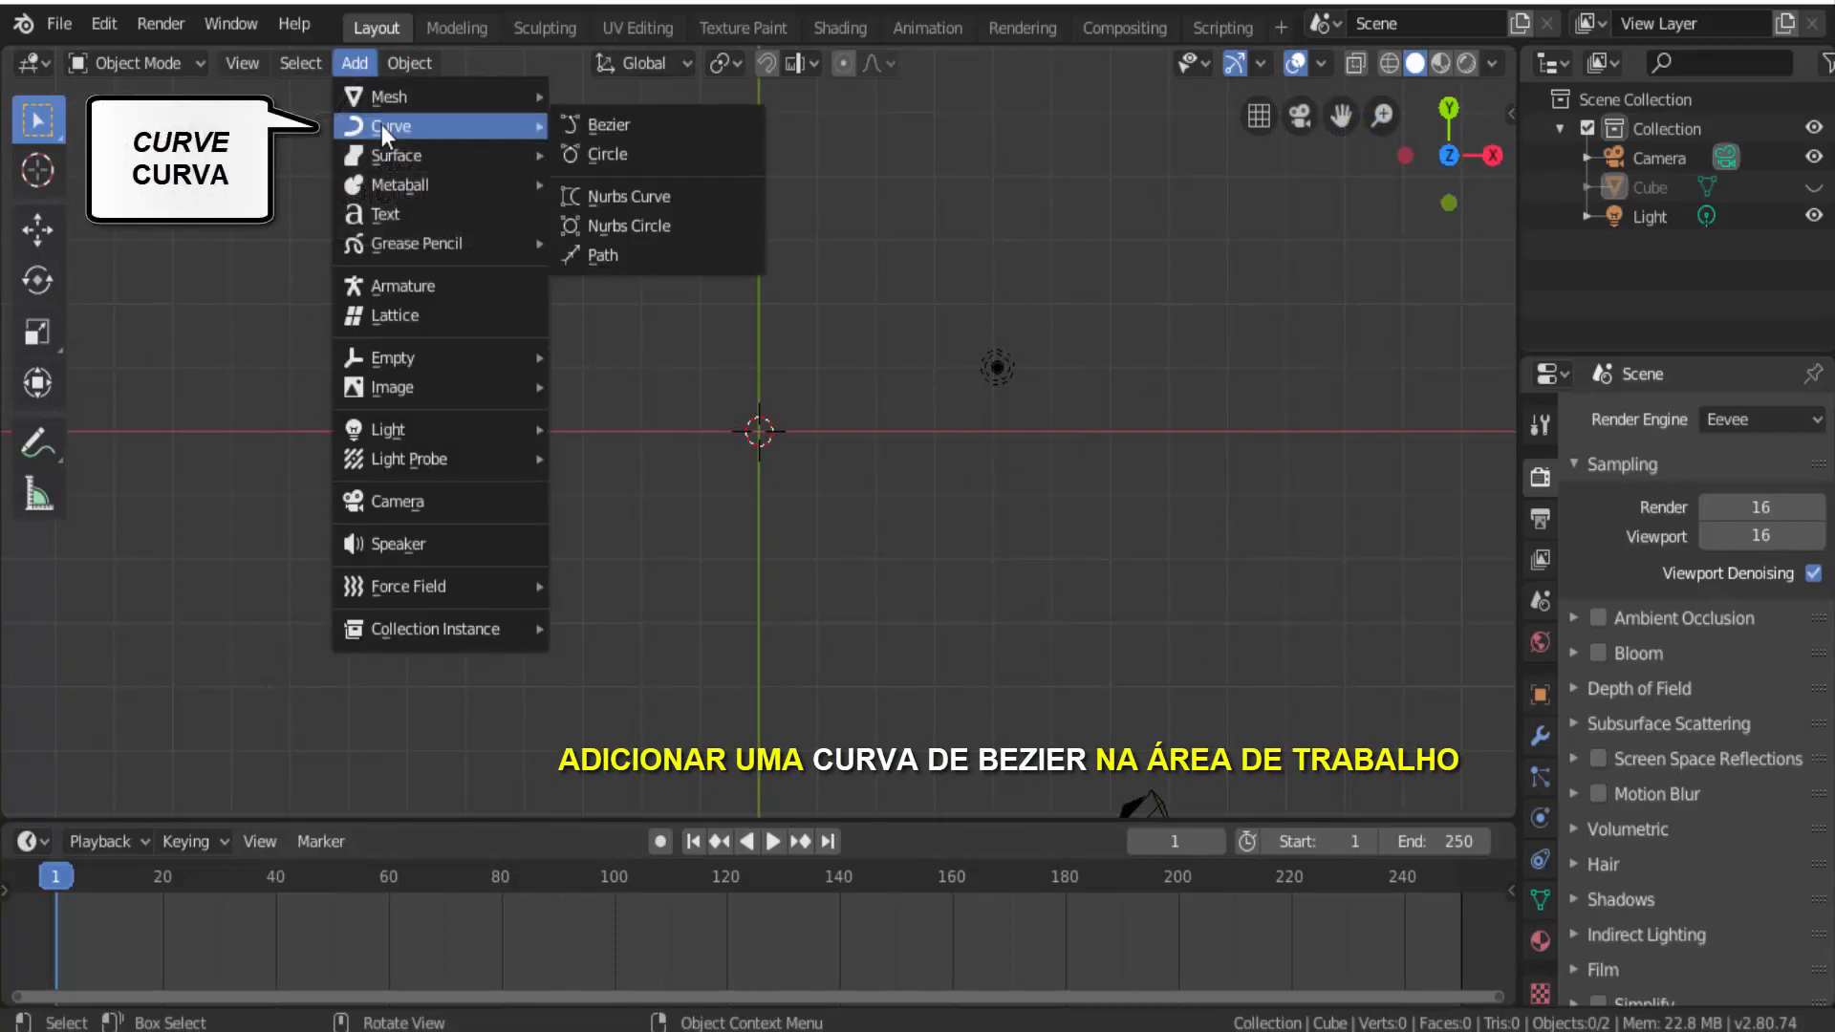
left_click(608, 125)
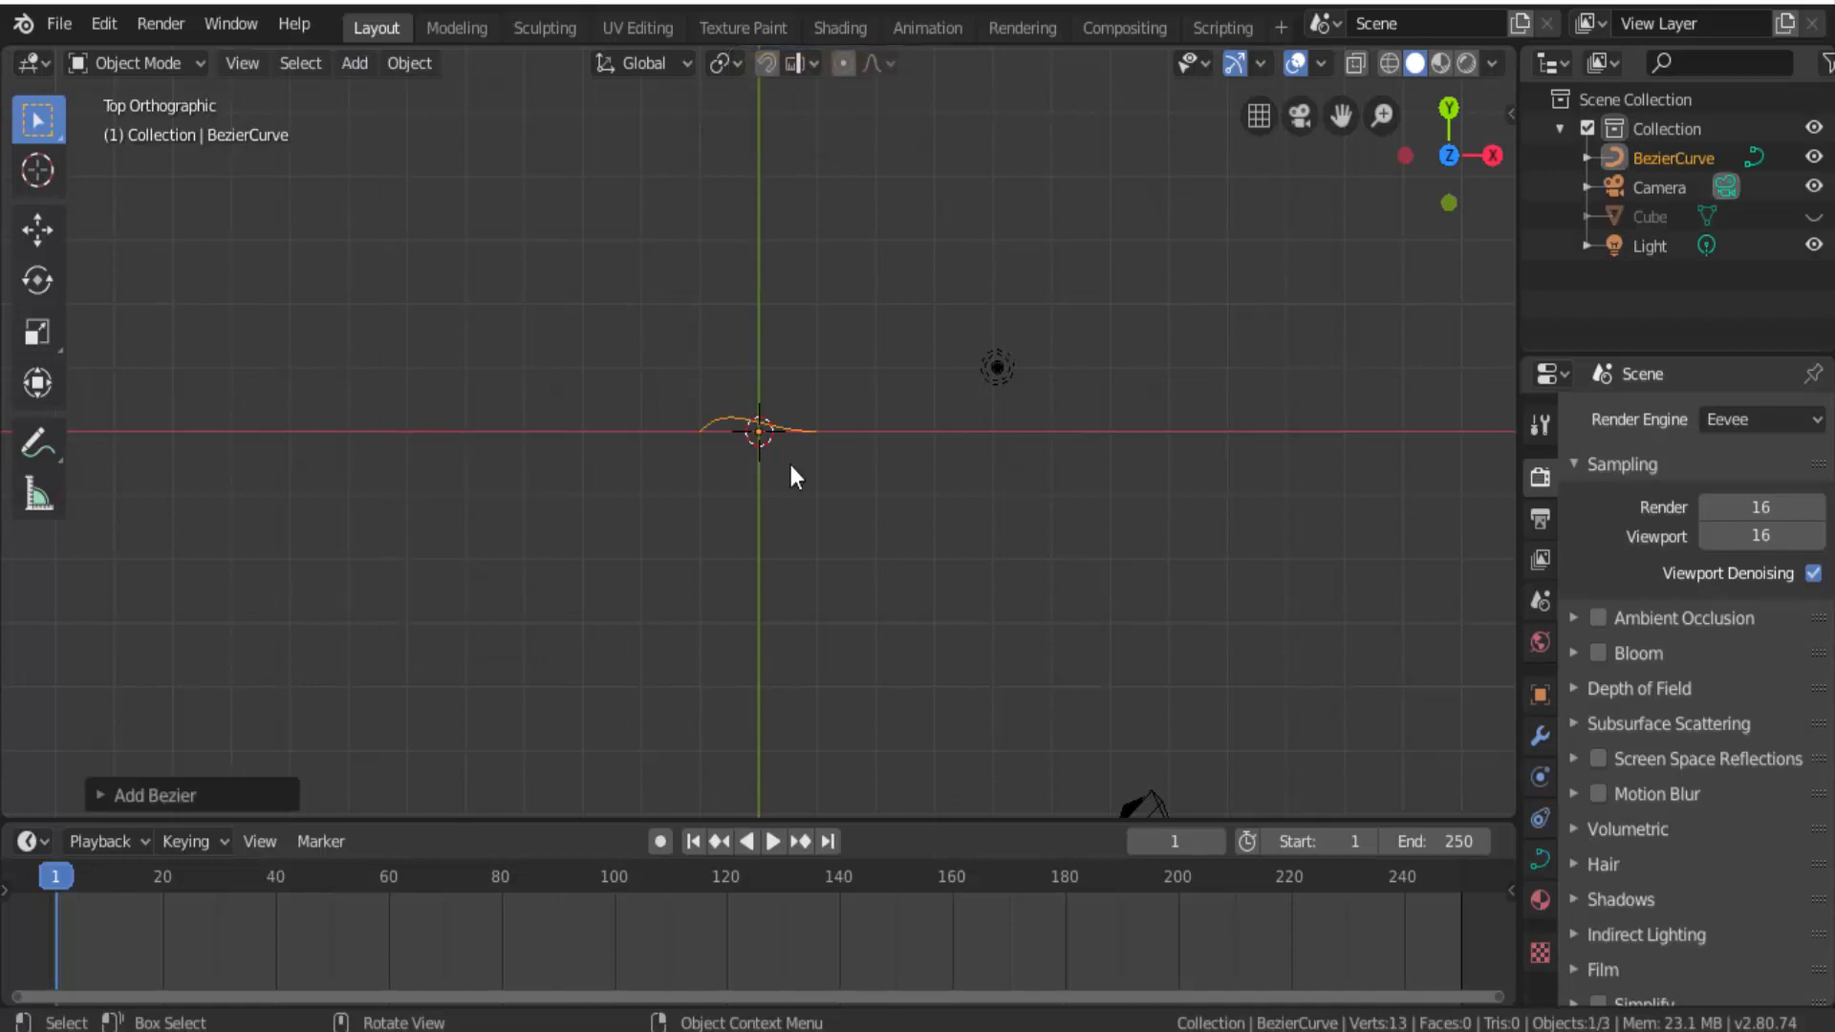
key("s")
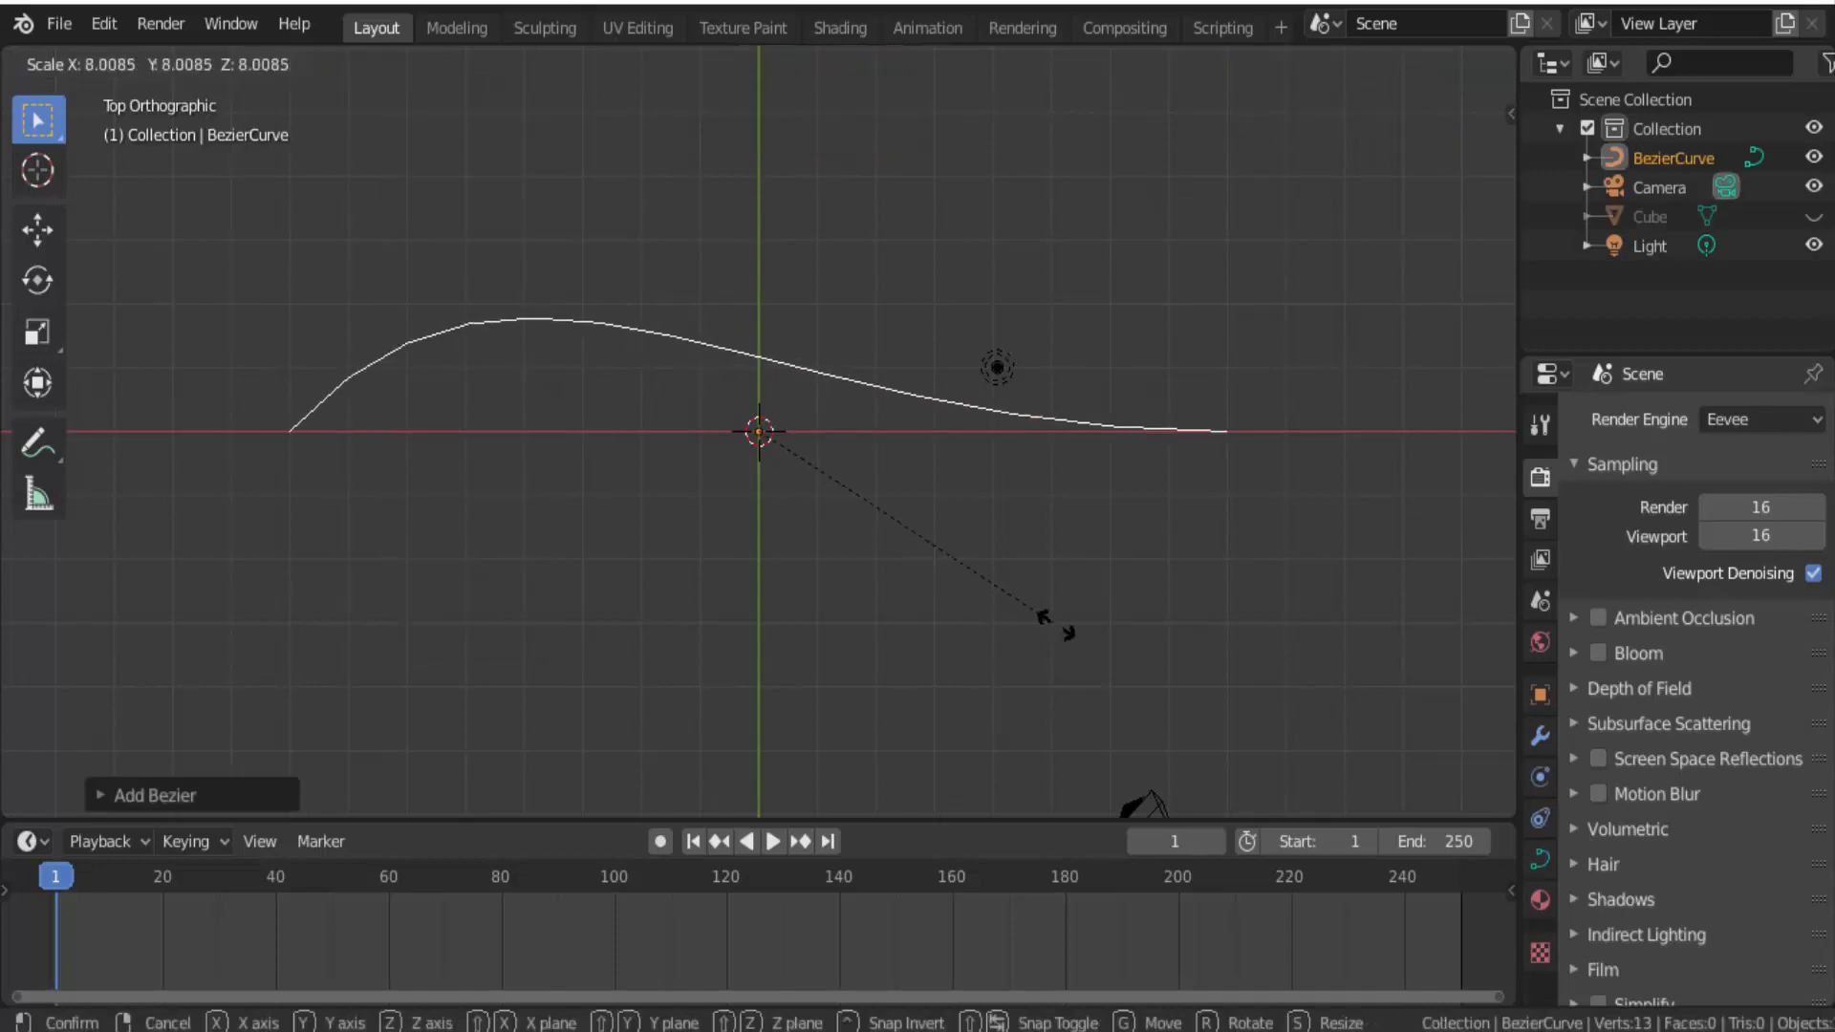
left_click(1044, 623)
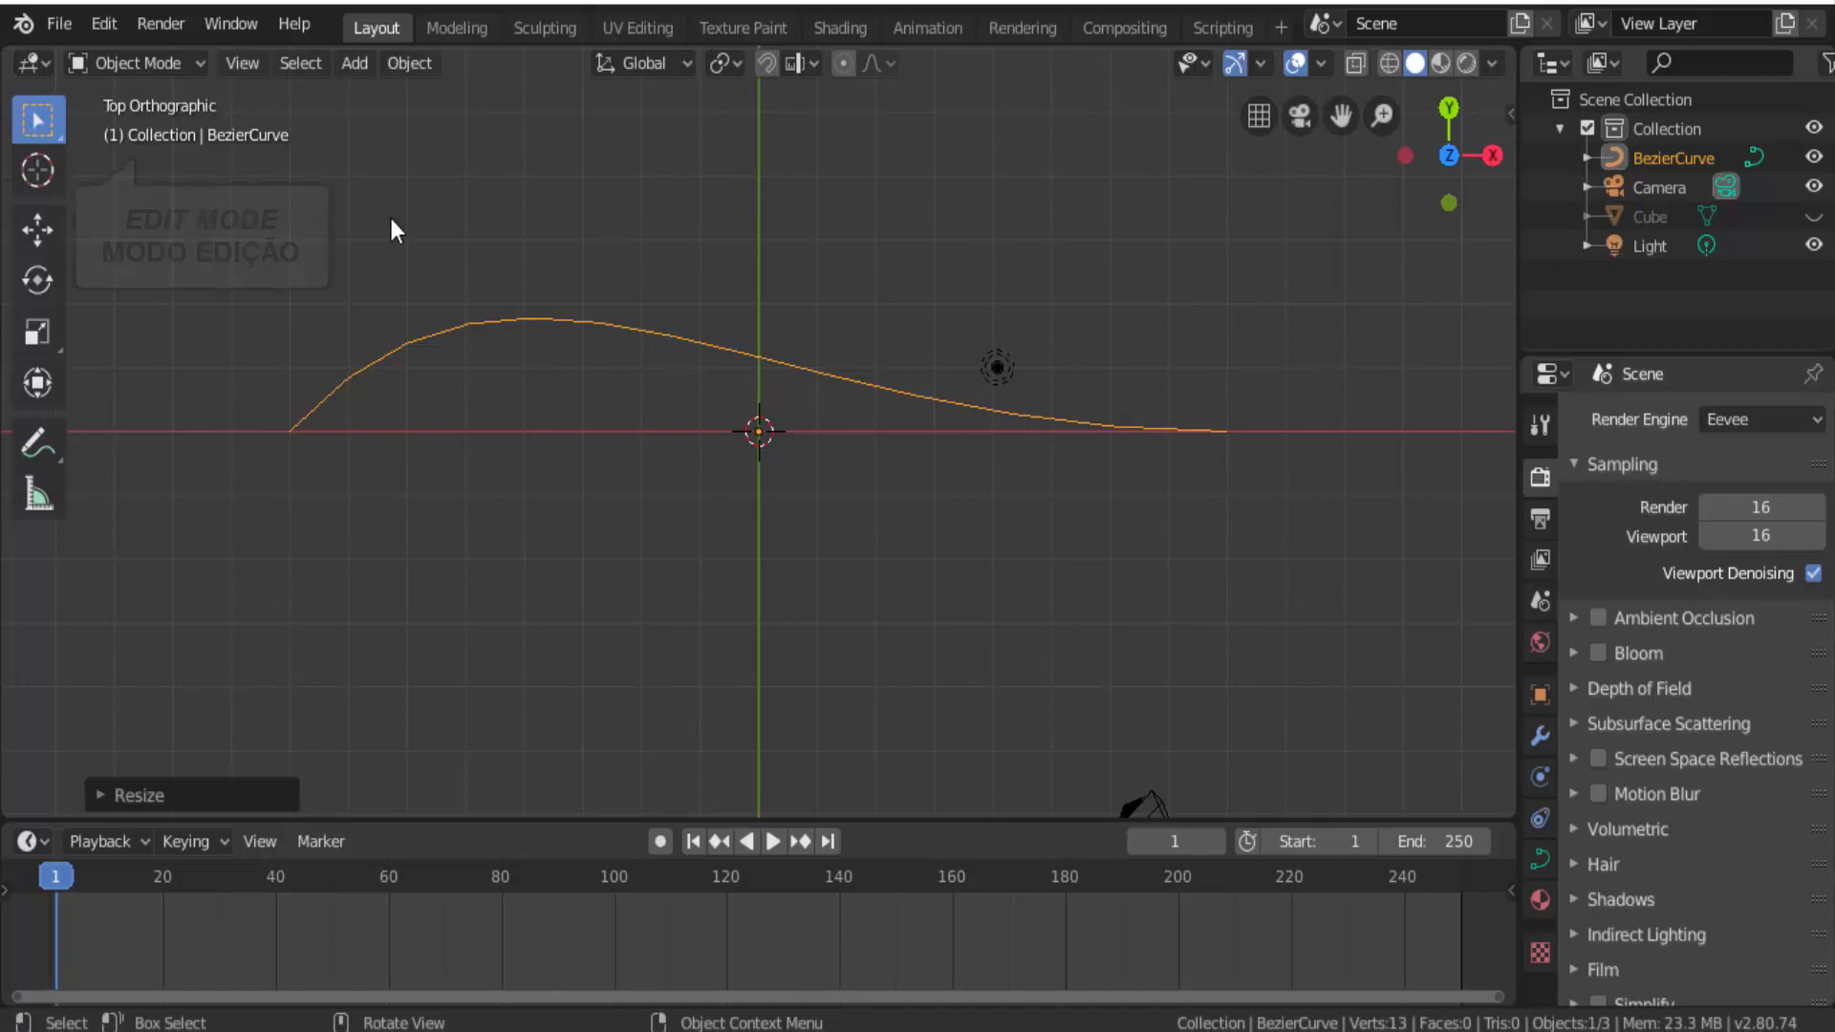
Enter Edit Mode and move the curve's left anchor point farther from the origin along the X axis.
left_click(147, 63)
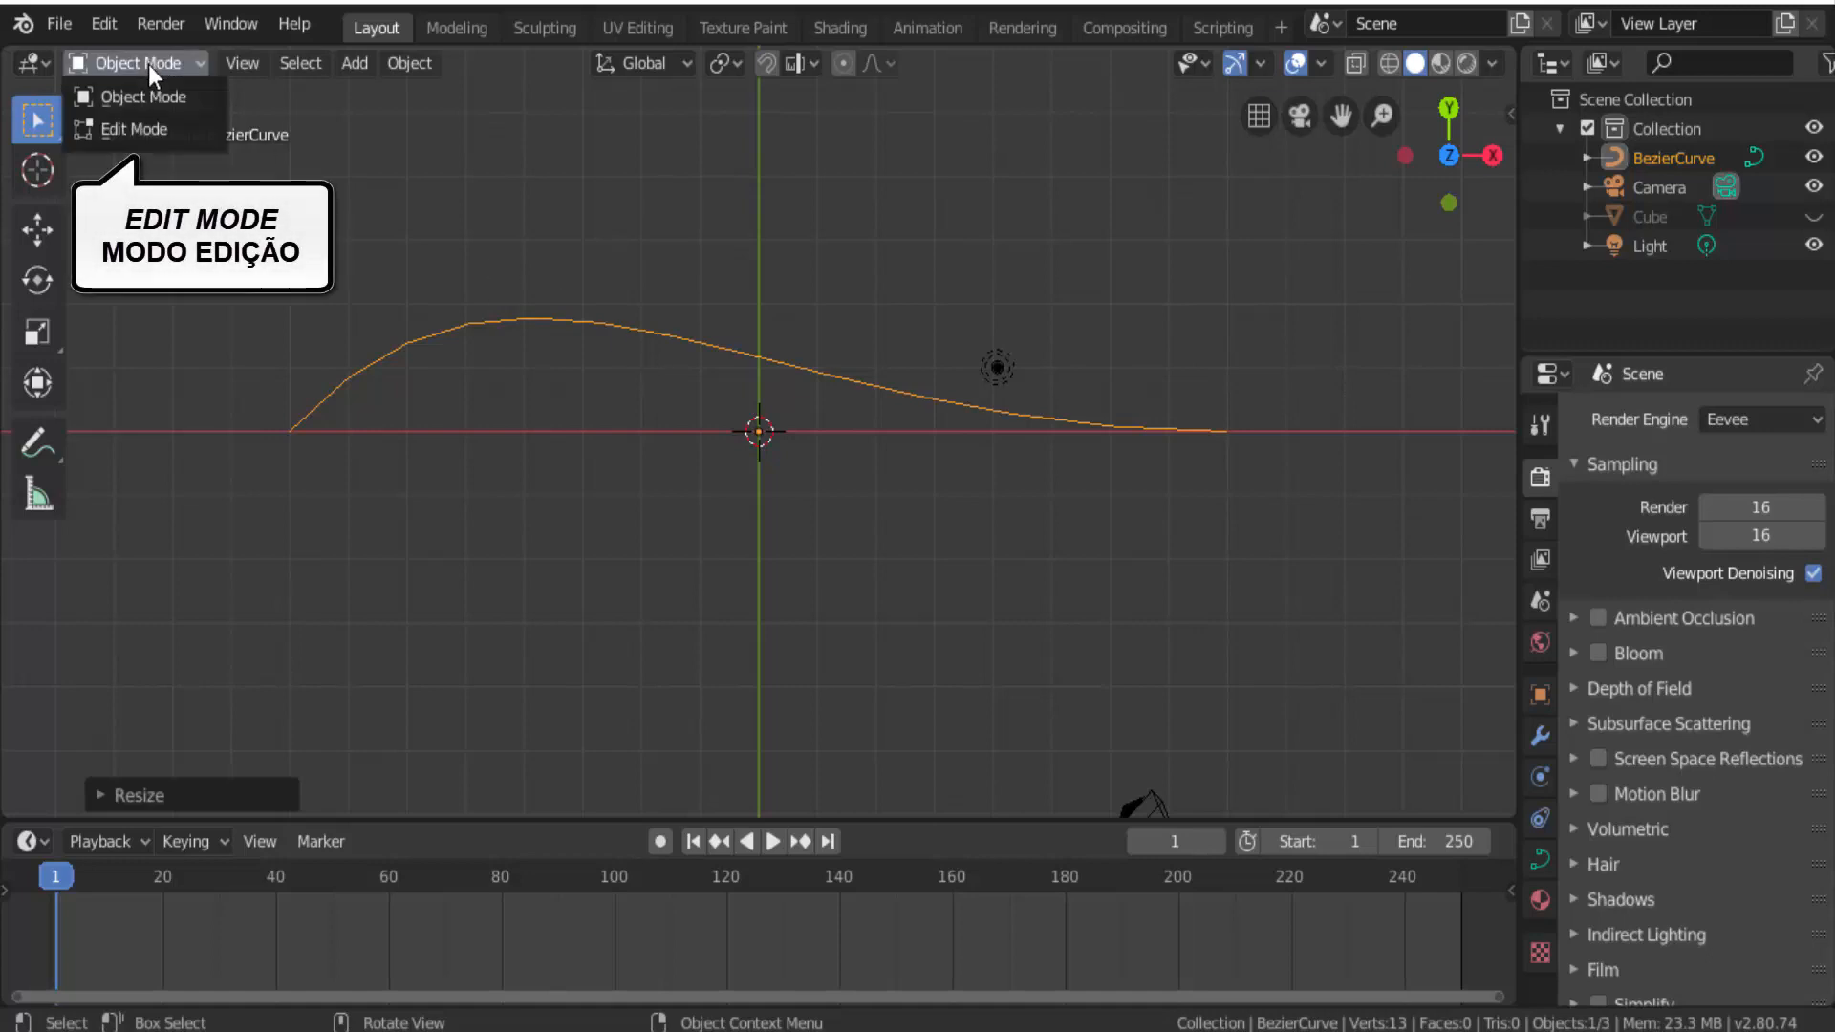
left_click(136, 128)
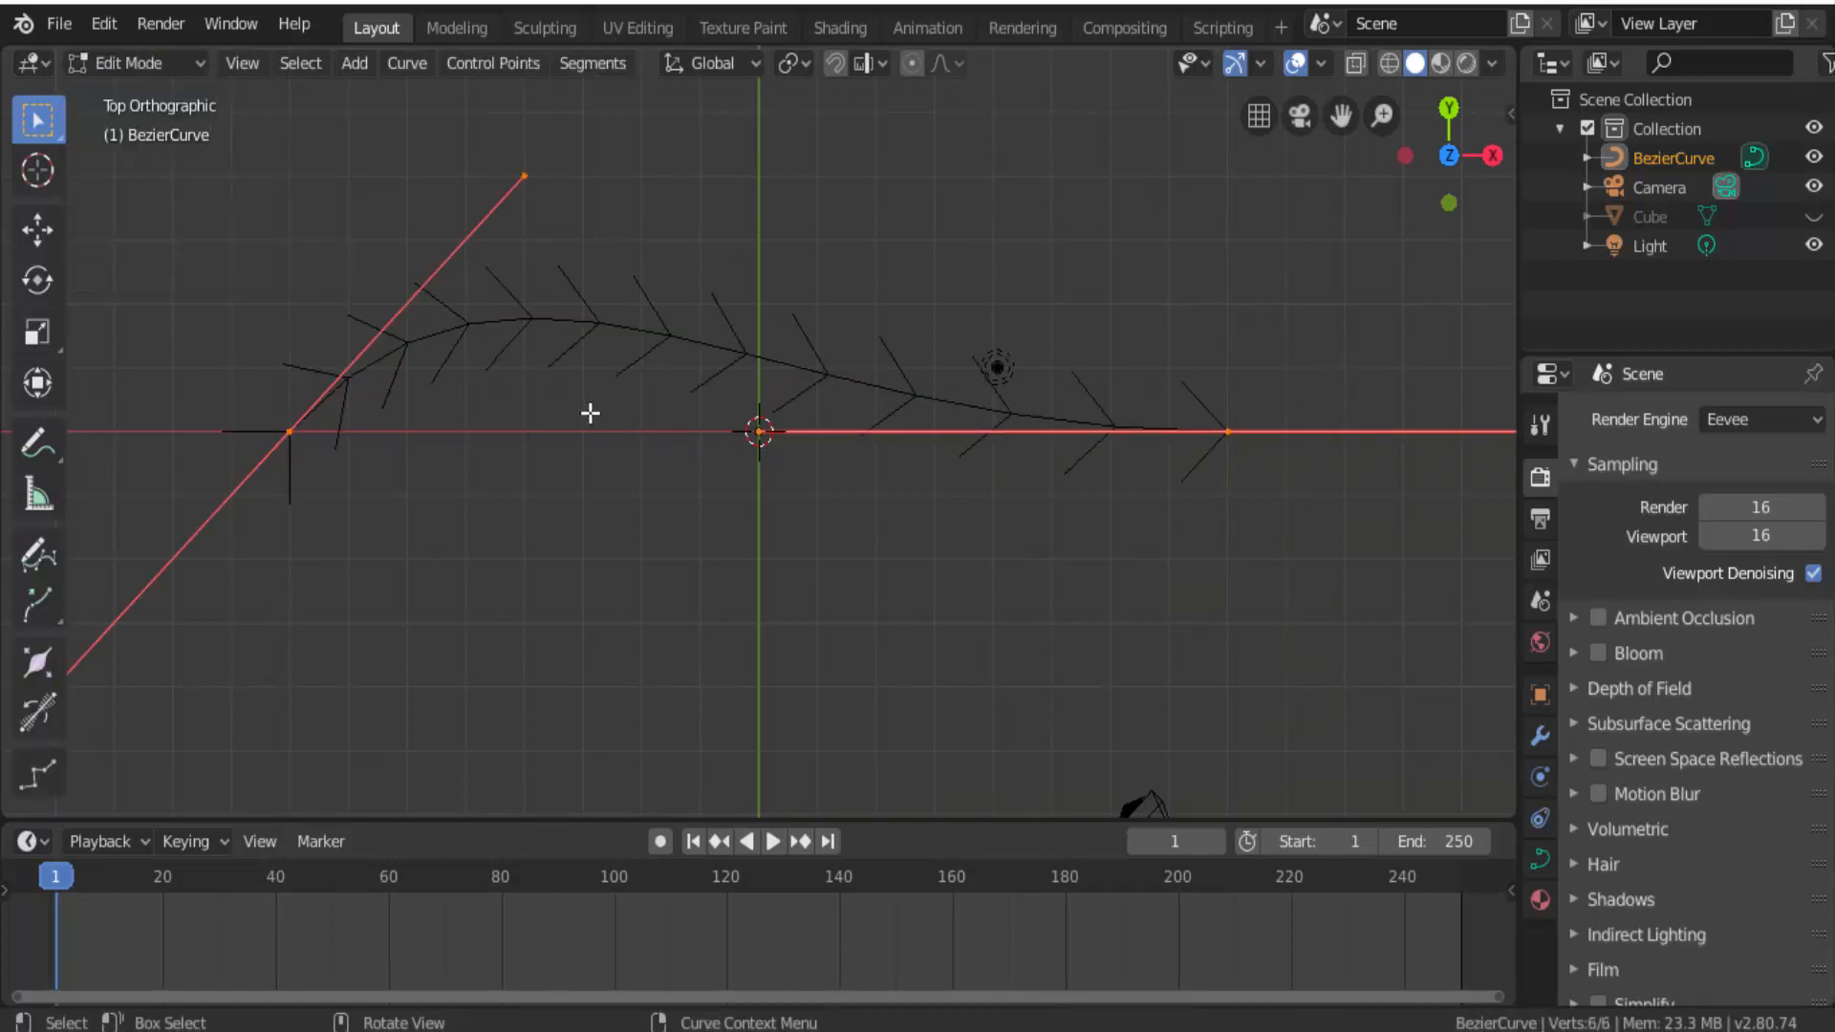
scroll(589, 413, "down", 1)
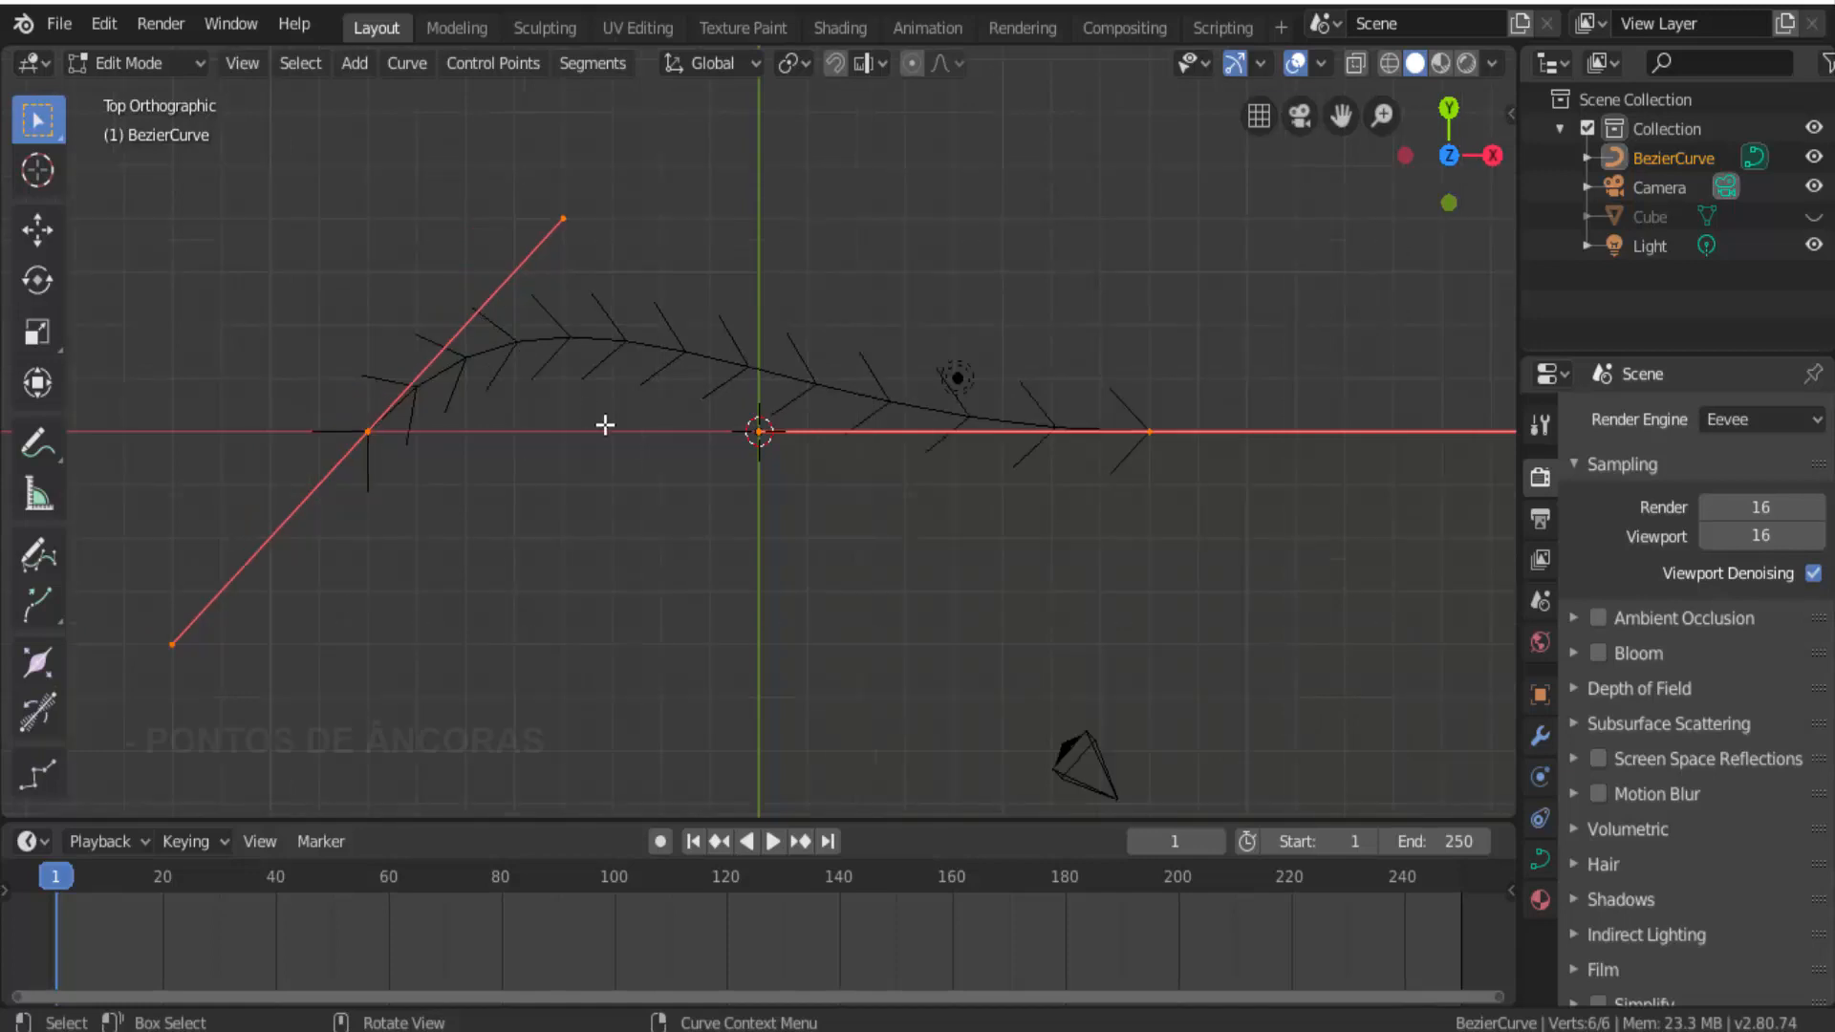
left_click(1147, 432)
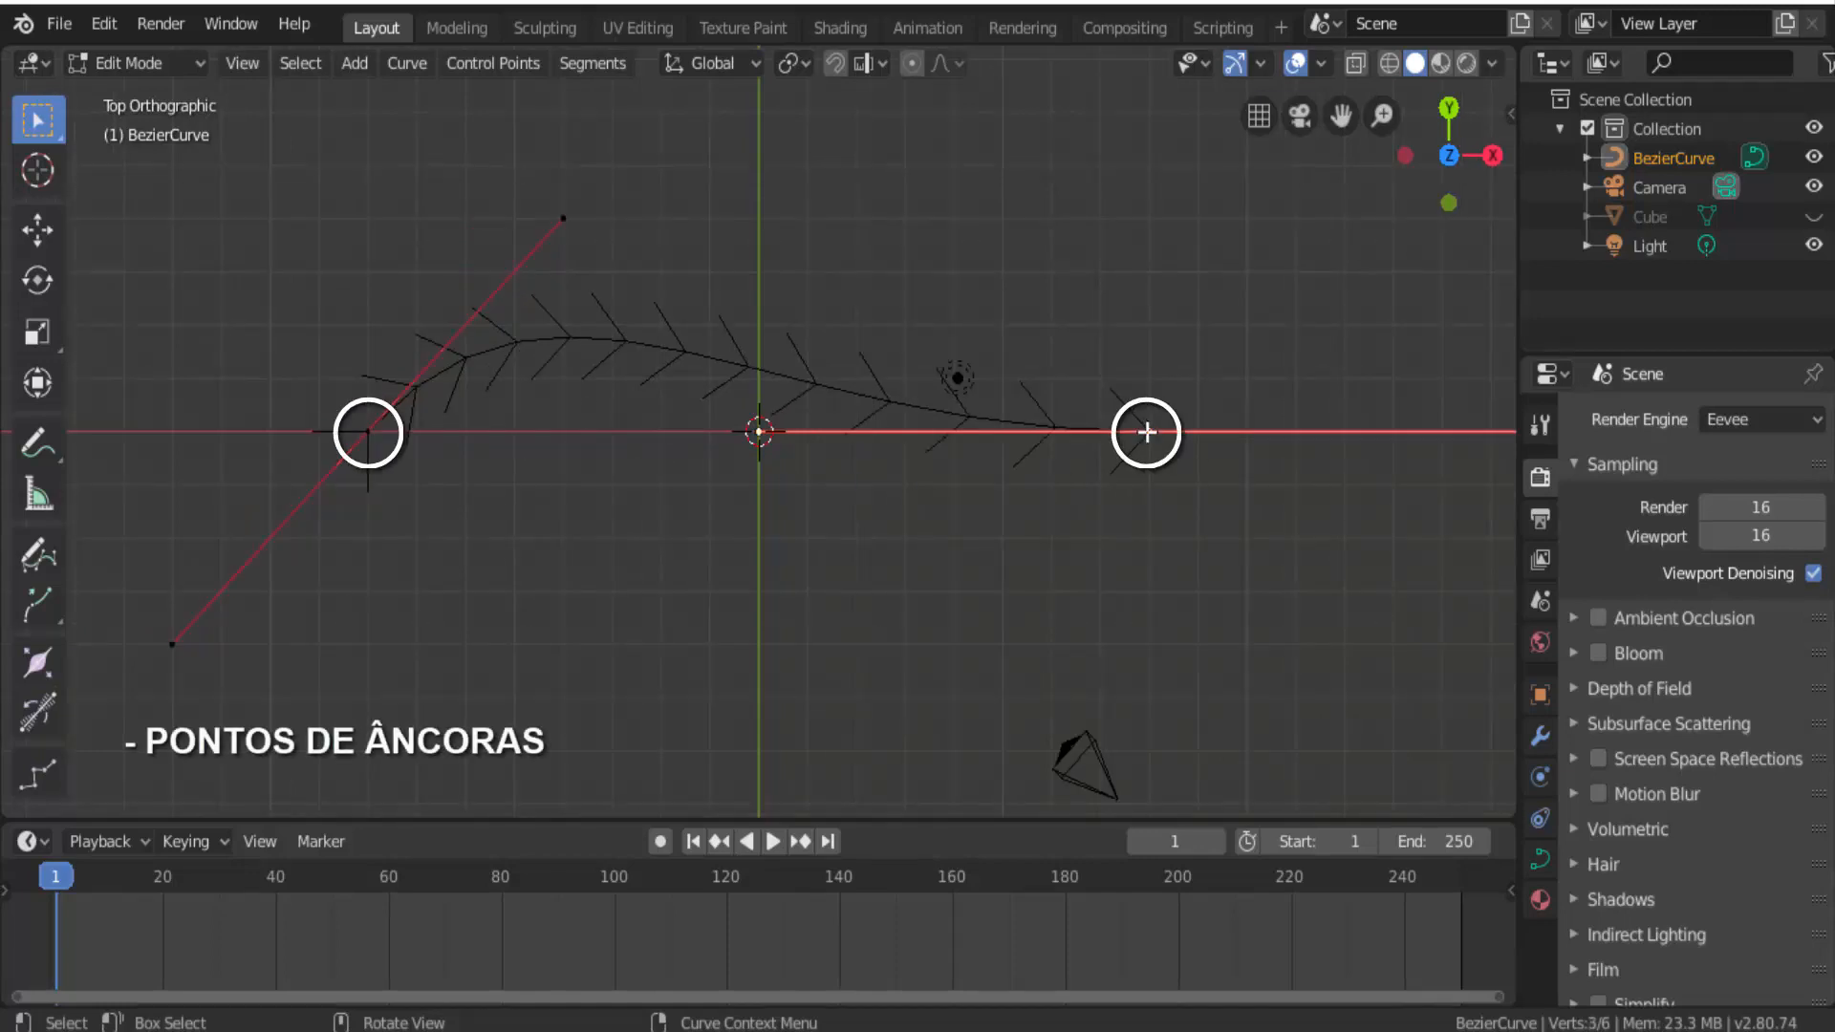
left_click(370, 434)
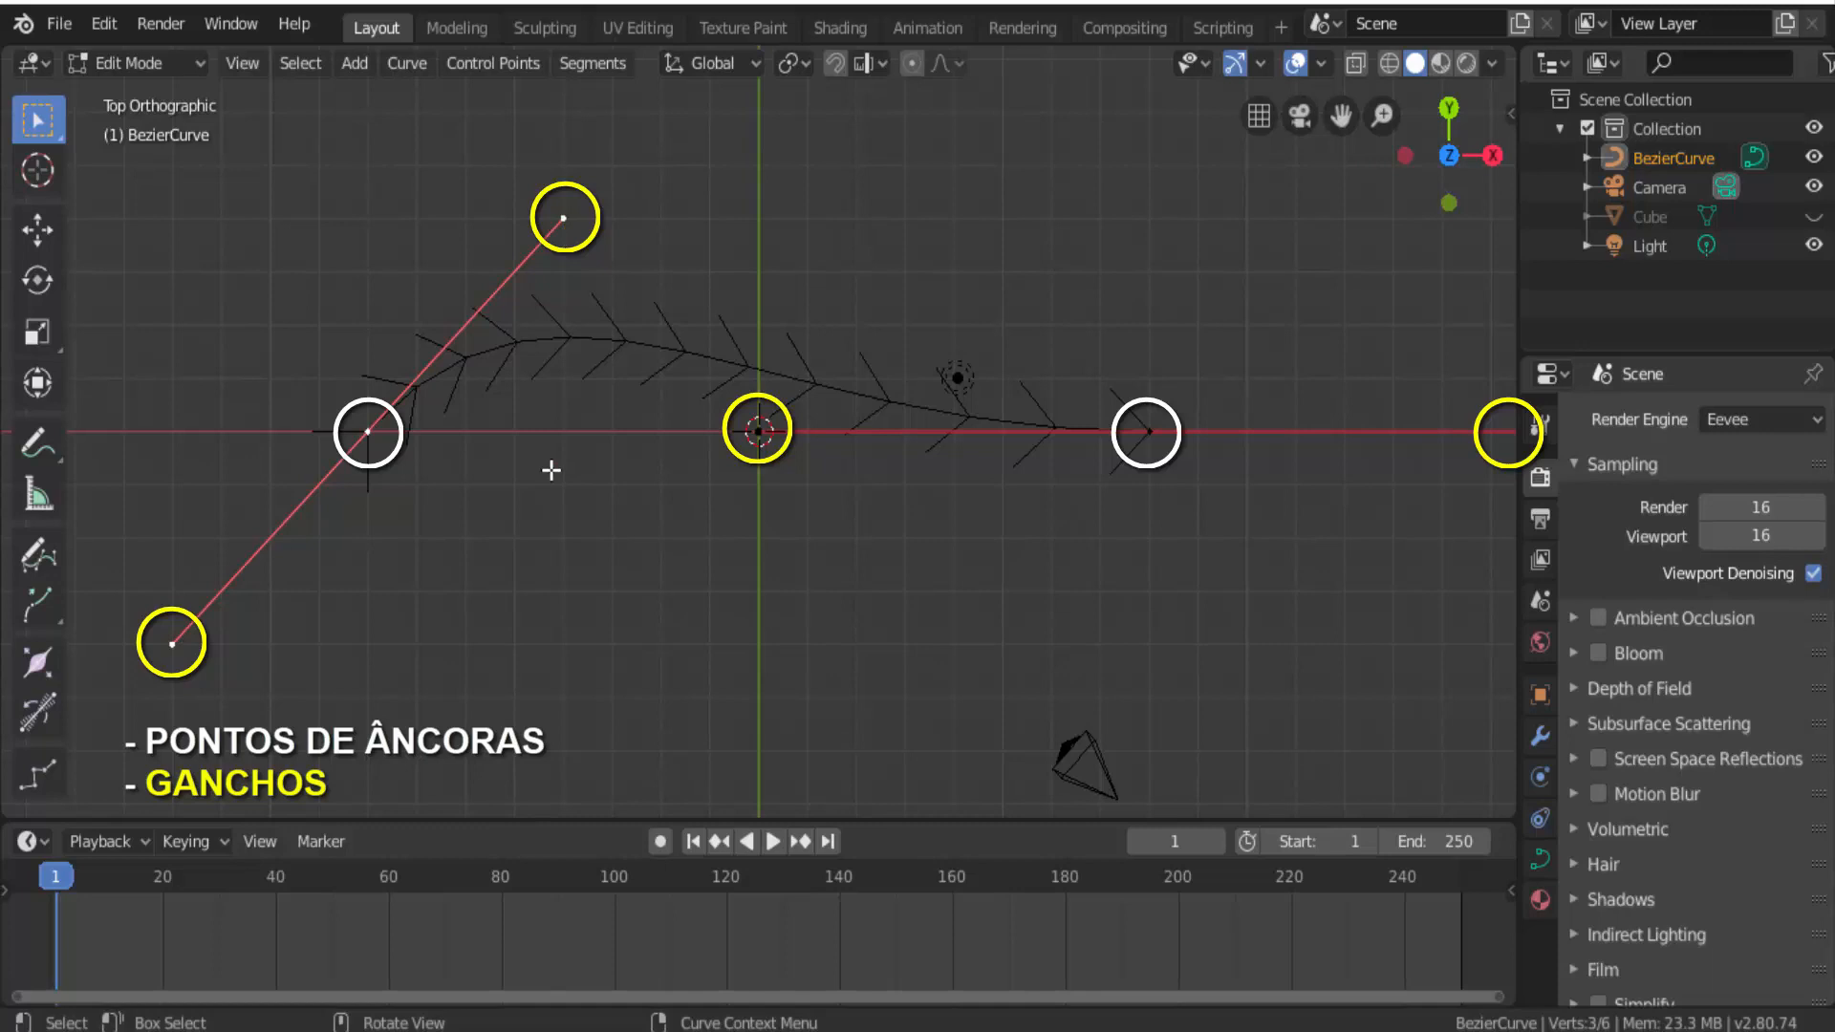
left_click(49, 233)
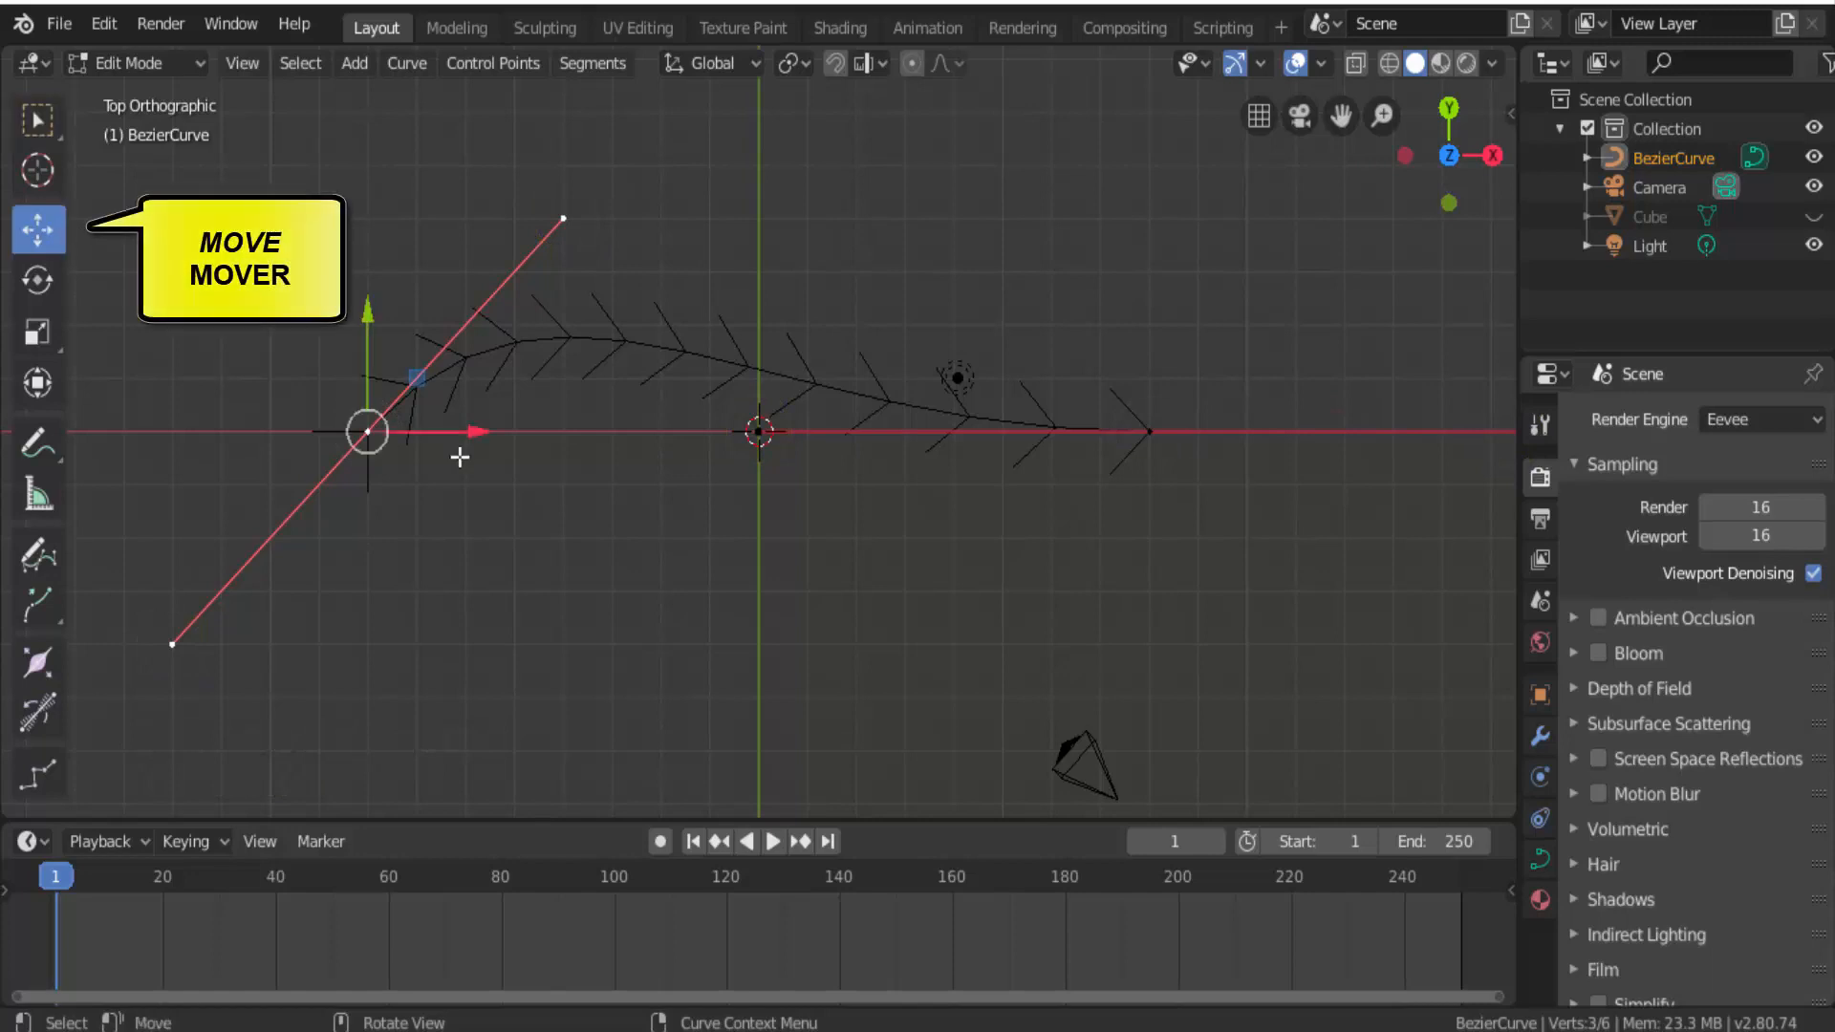
left_click_drag(478, 434, 268, 423)
left_click_drag(267, 296, 390, 475)
key("x")
Move the upper handle of the left anchor point to reshape the beginning of the curve.
left_click(467, 217)
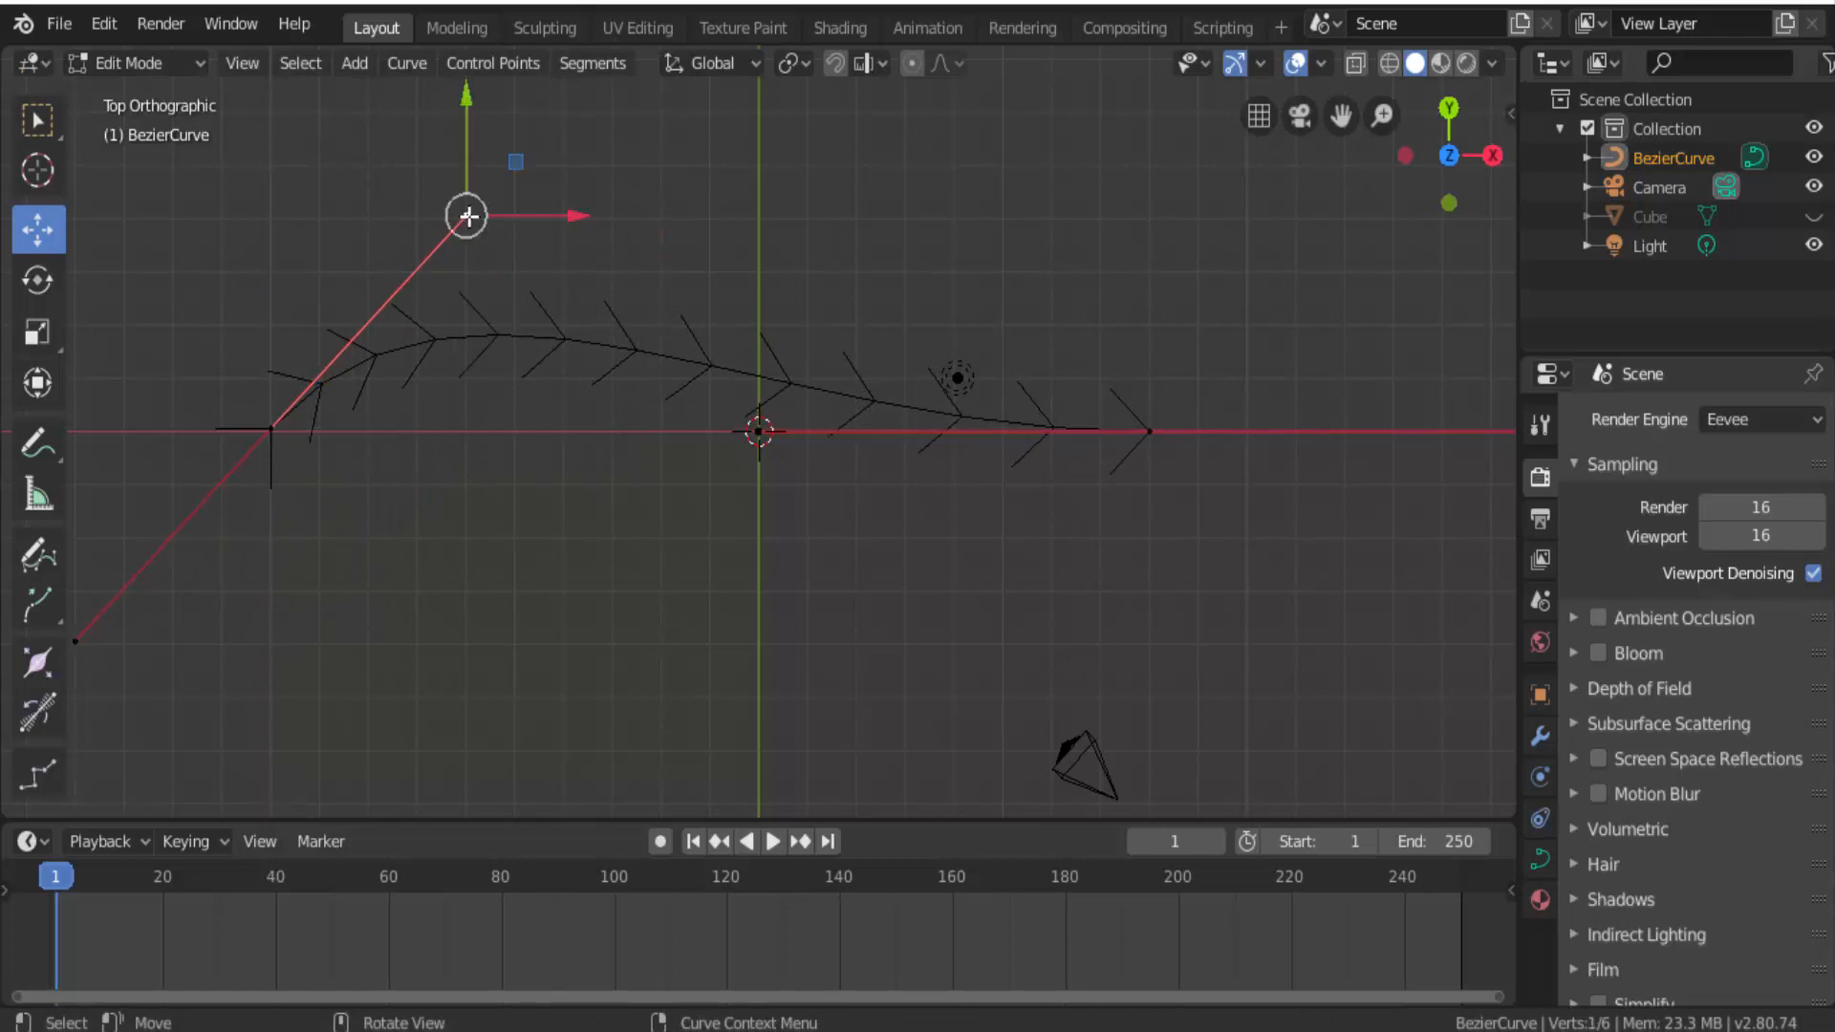
left_click_drag(469, 147, 550, 738)
scroll(532, 544, "down", 2)
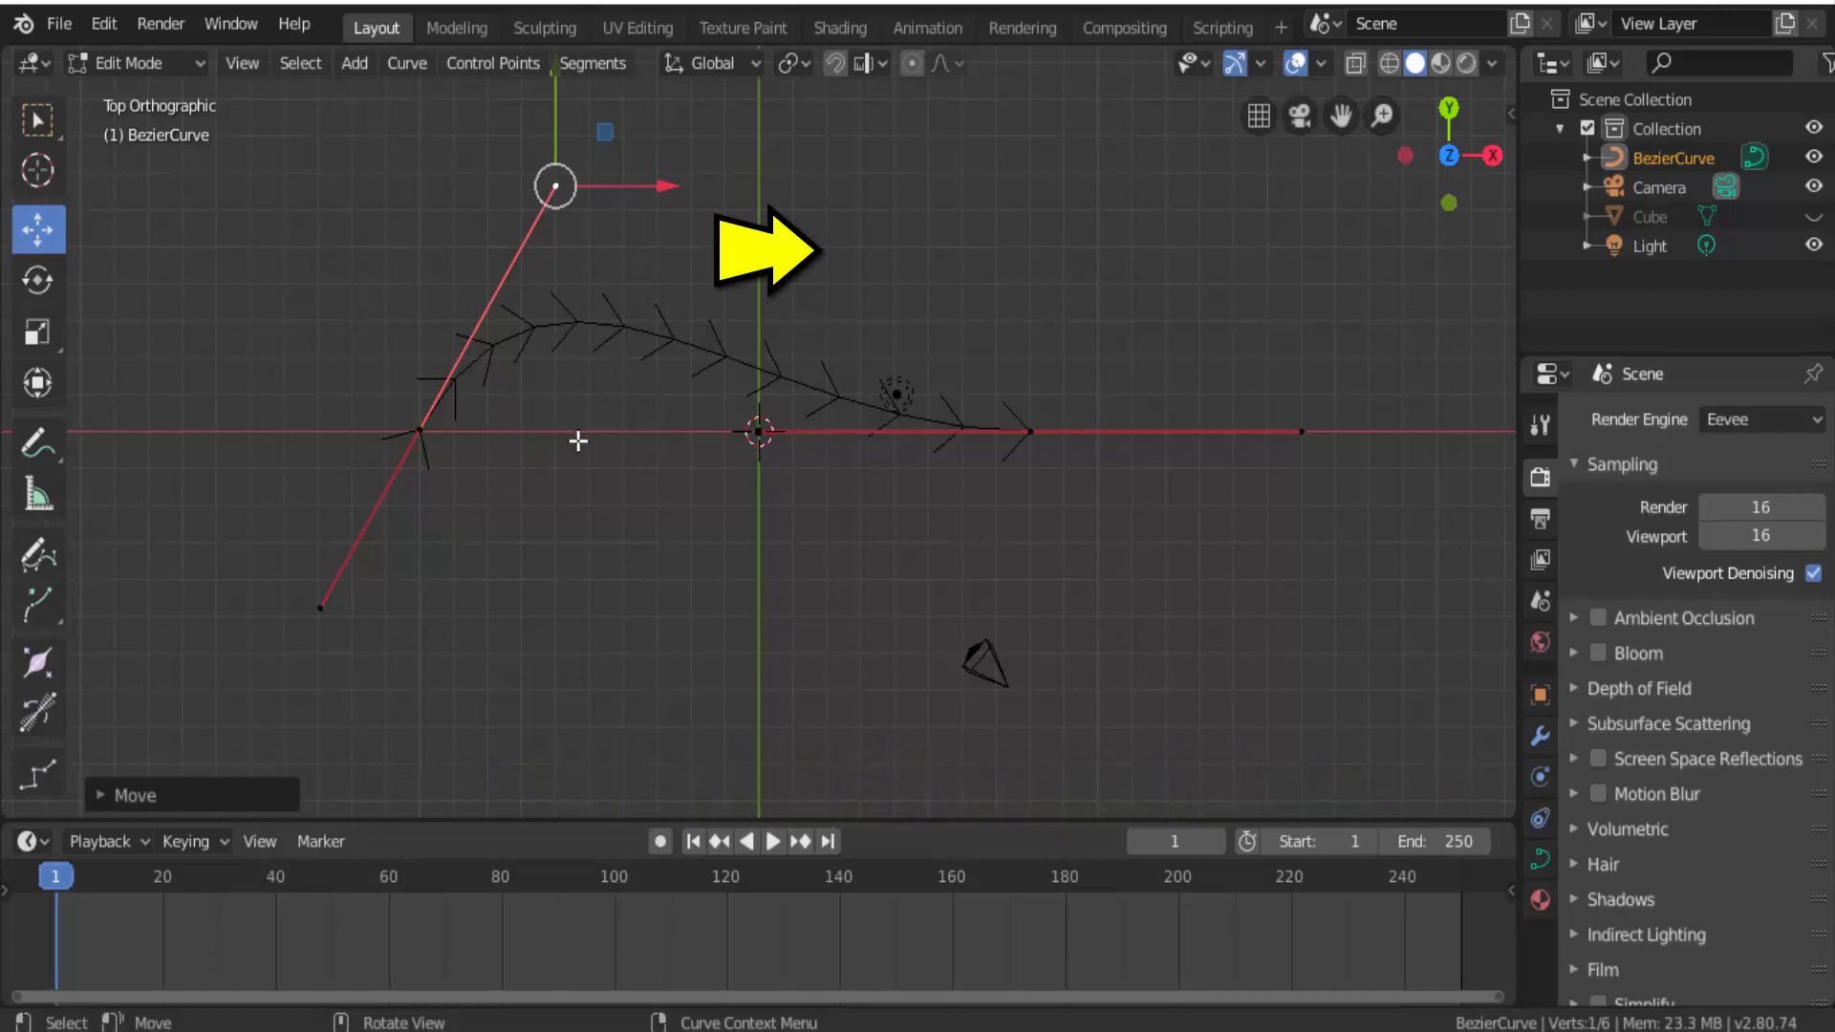
Apply Switch Direction to the curve twice, reversing its path direction and restoring it.
right_click(1230, 273)
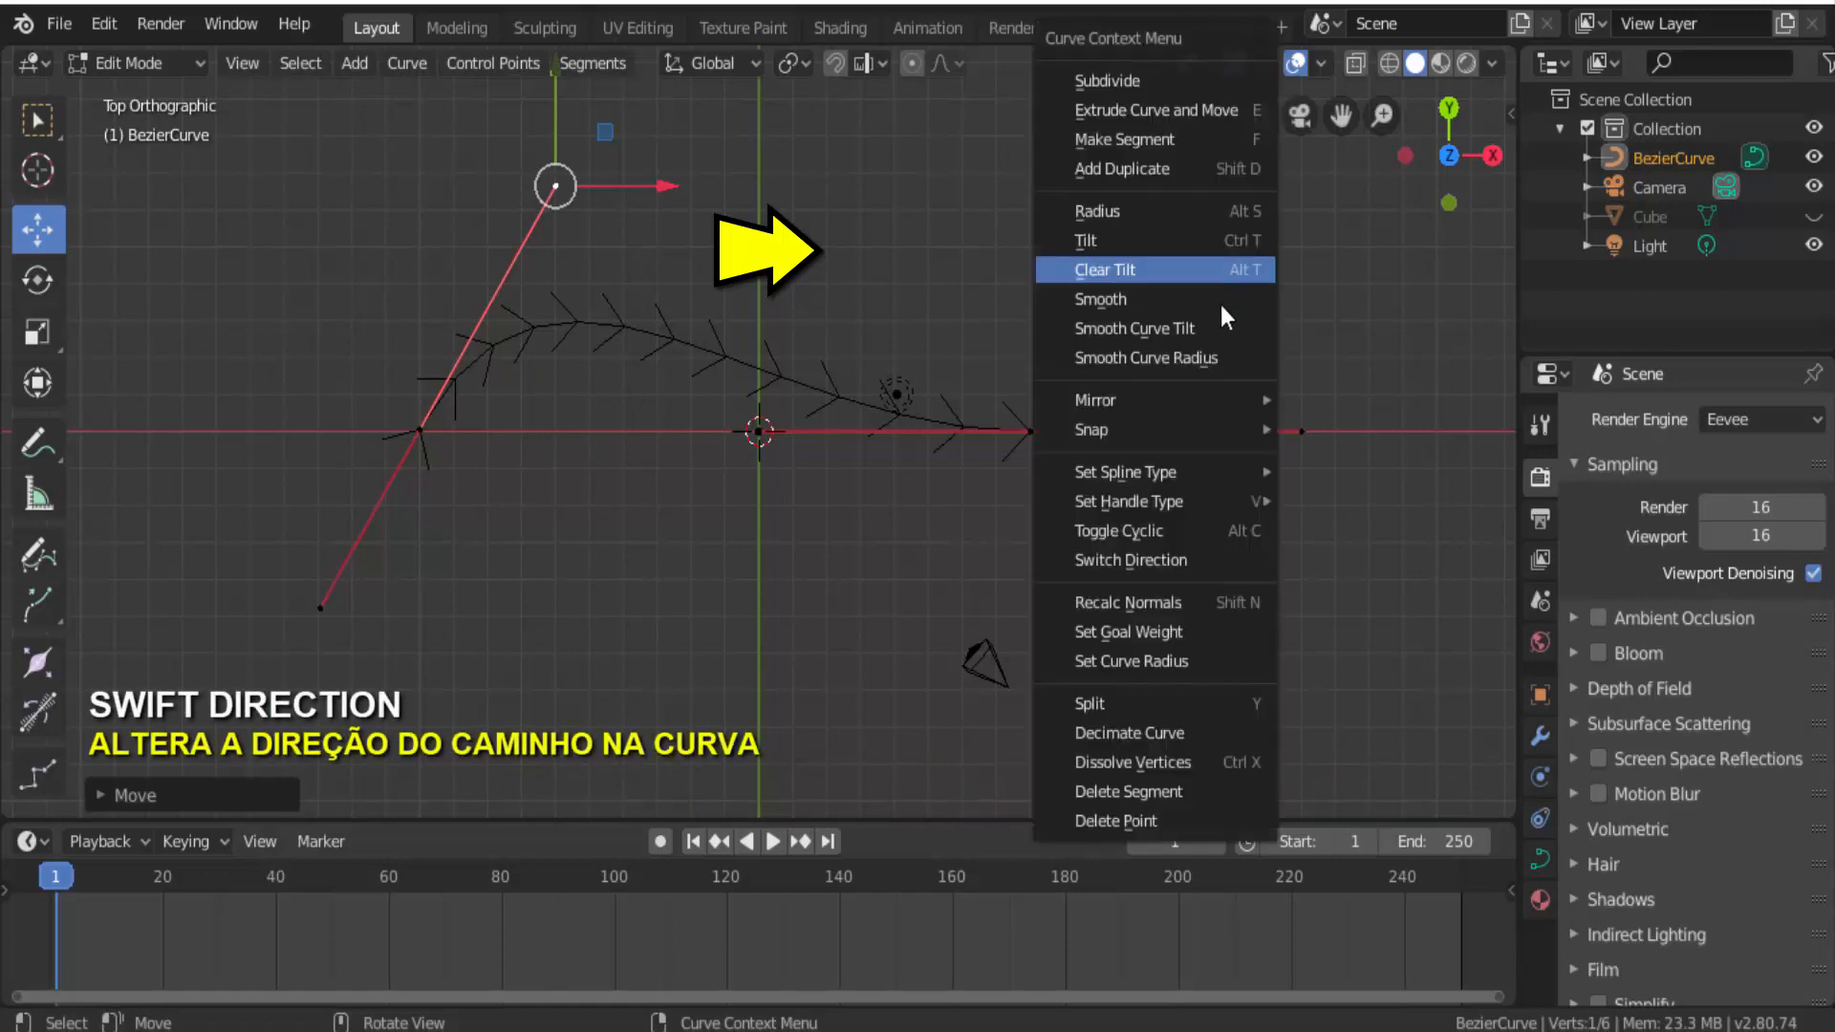
left_click(1119, 572)
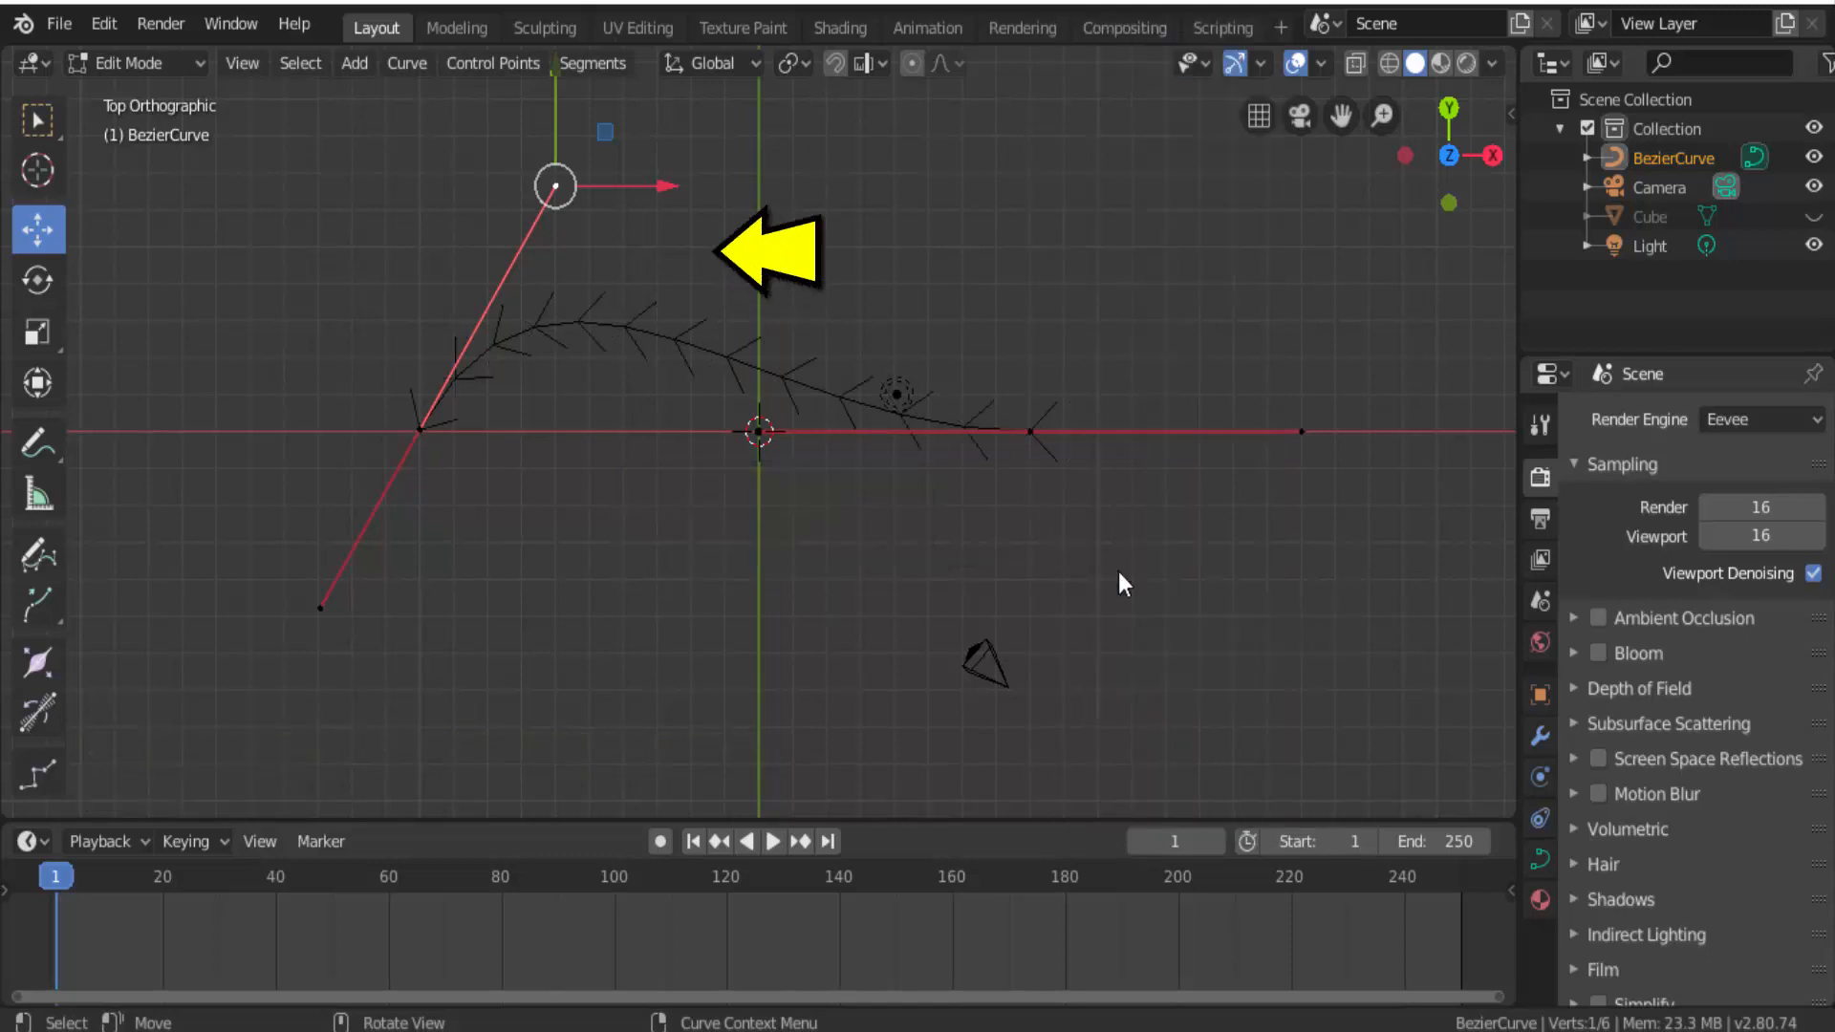
right_click(1239, 369)
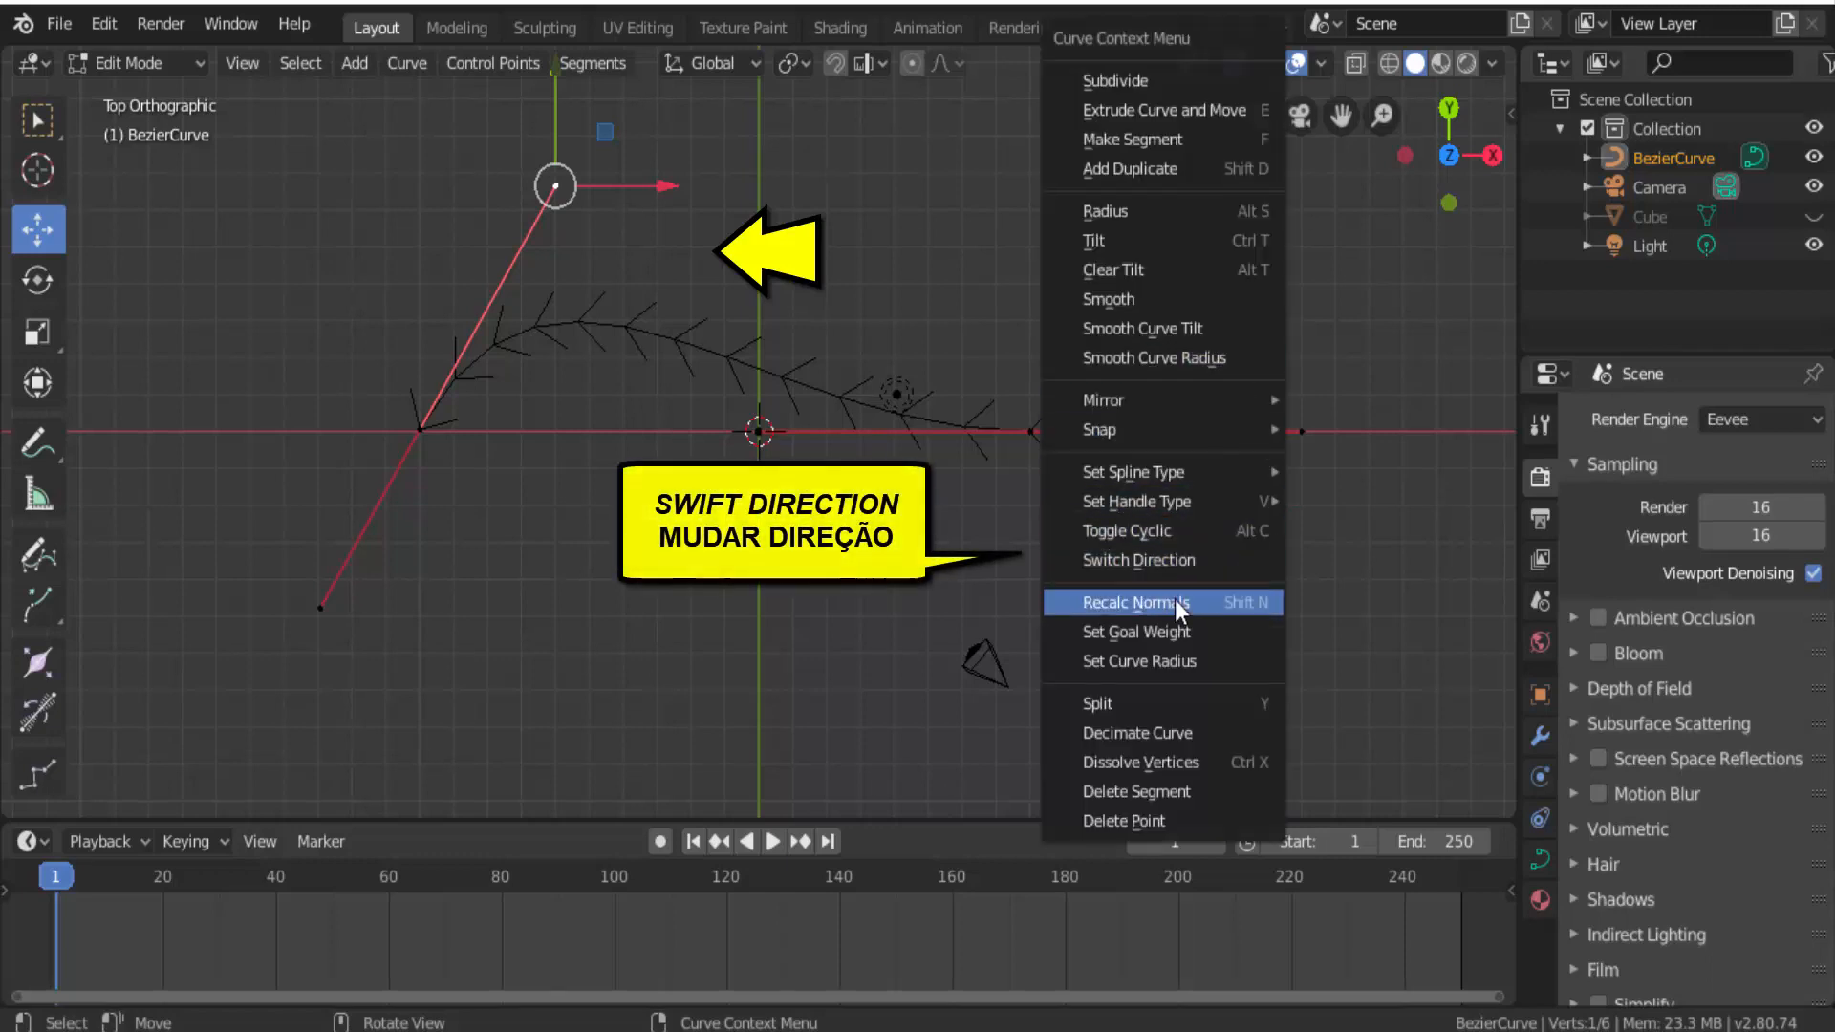
left_click(1174, 560)
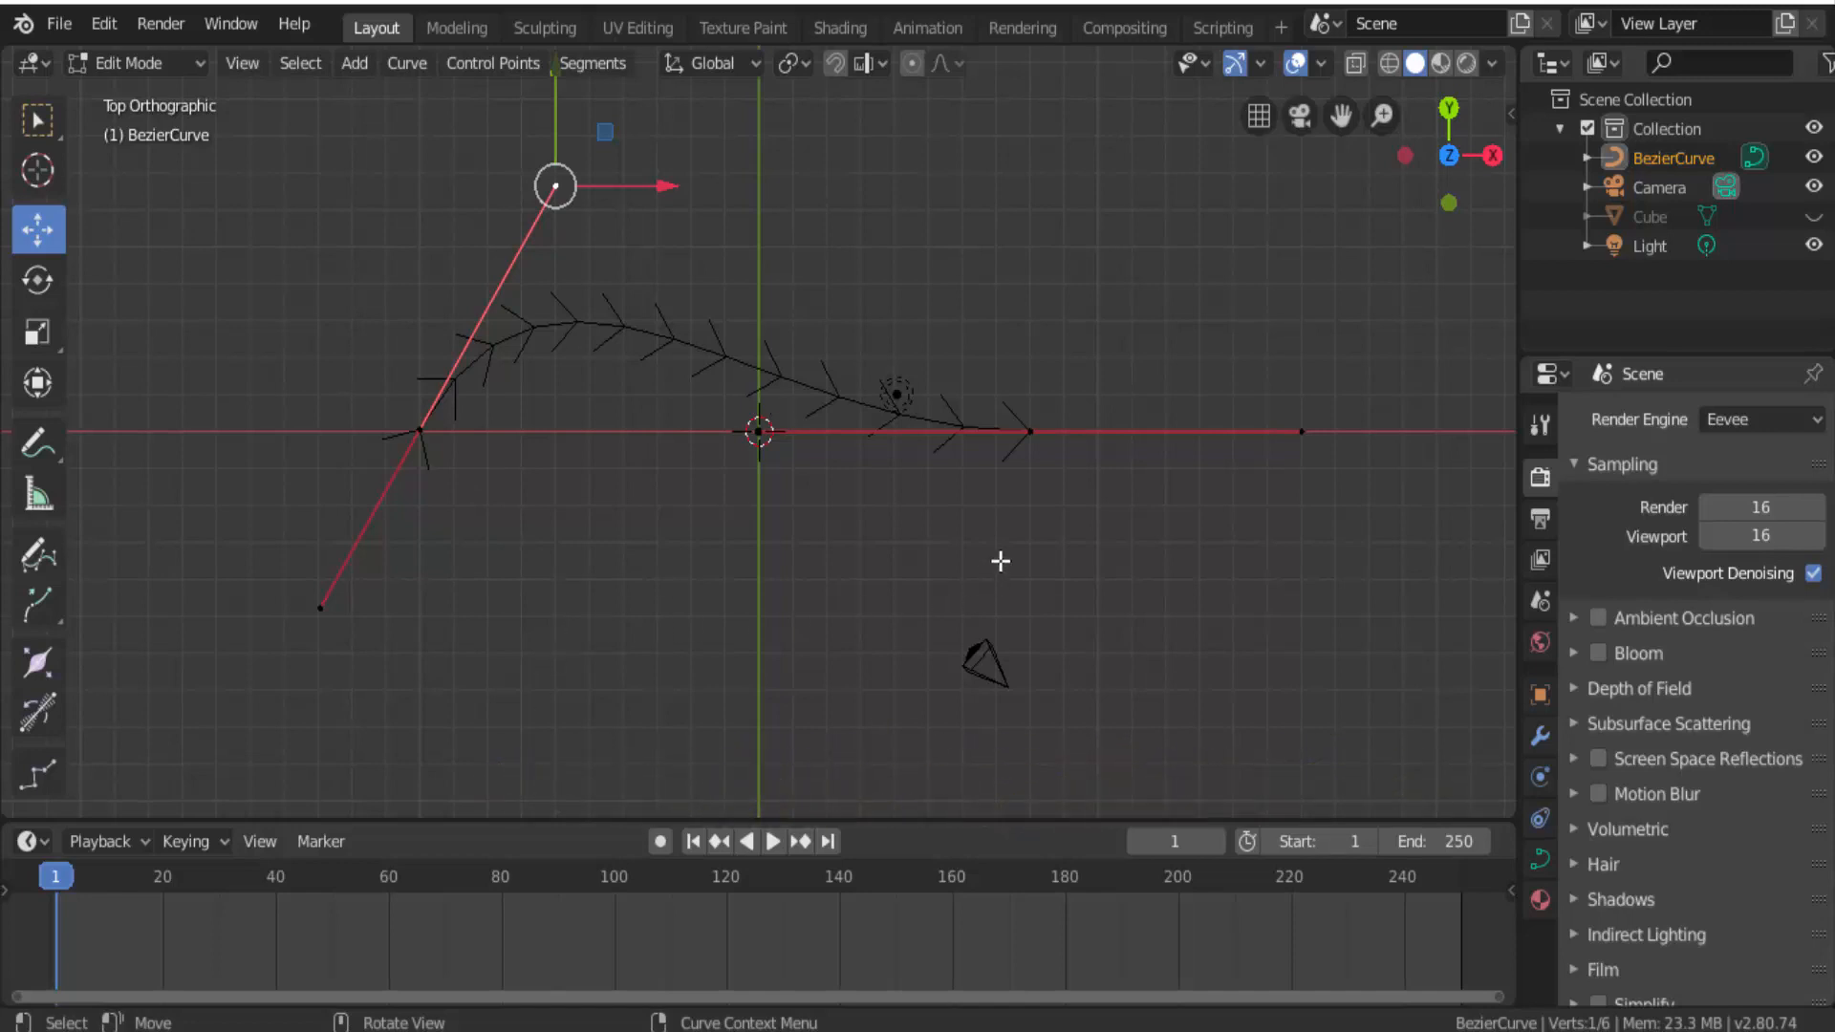
Select all control points of the curve and subdivide it with 5 cuts.
key("a")
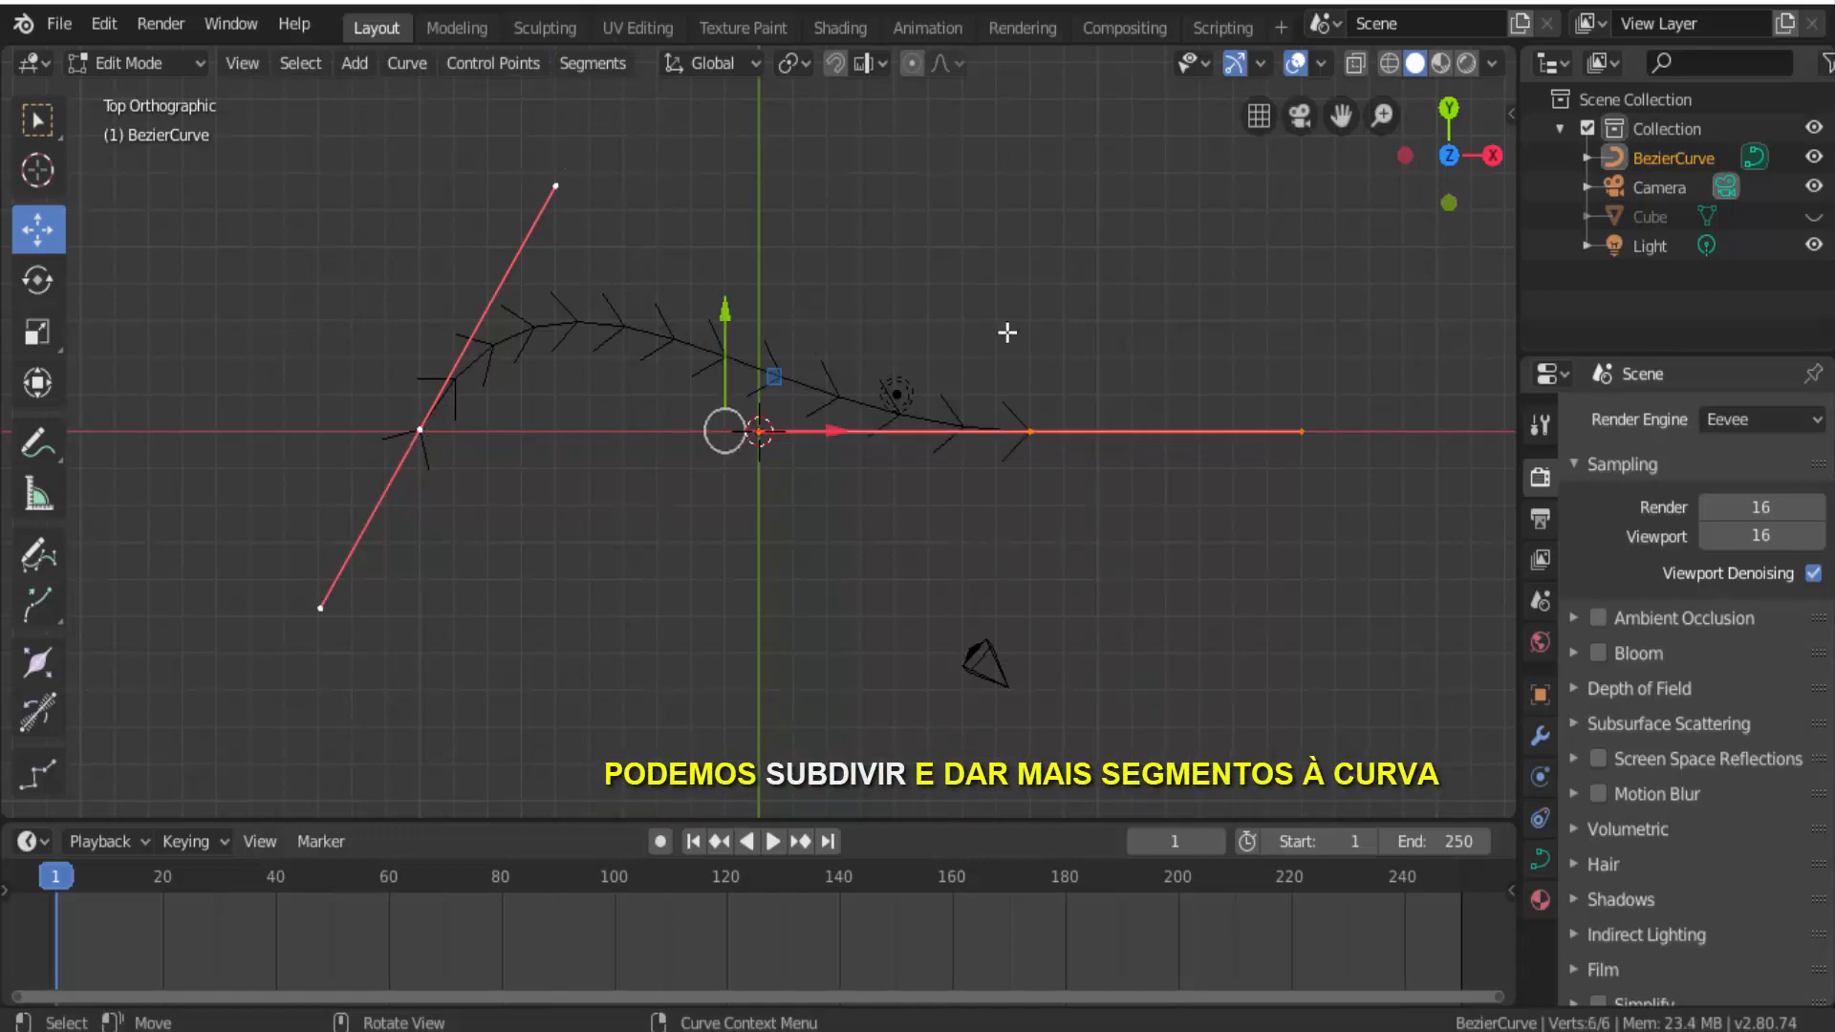
right_click(1104, 248)
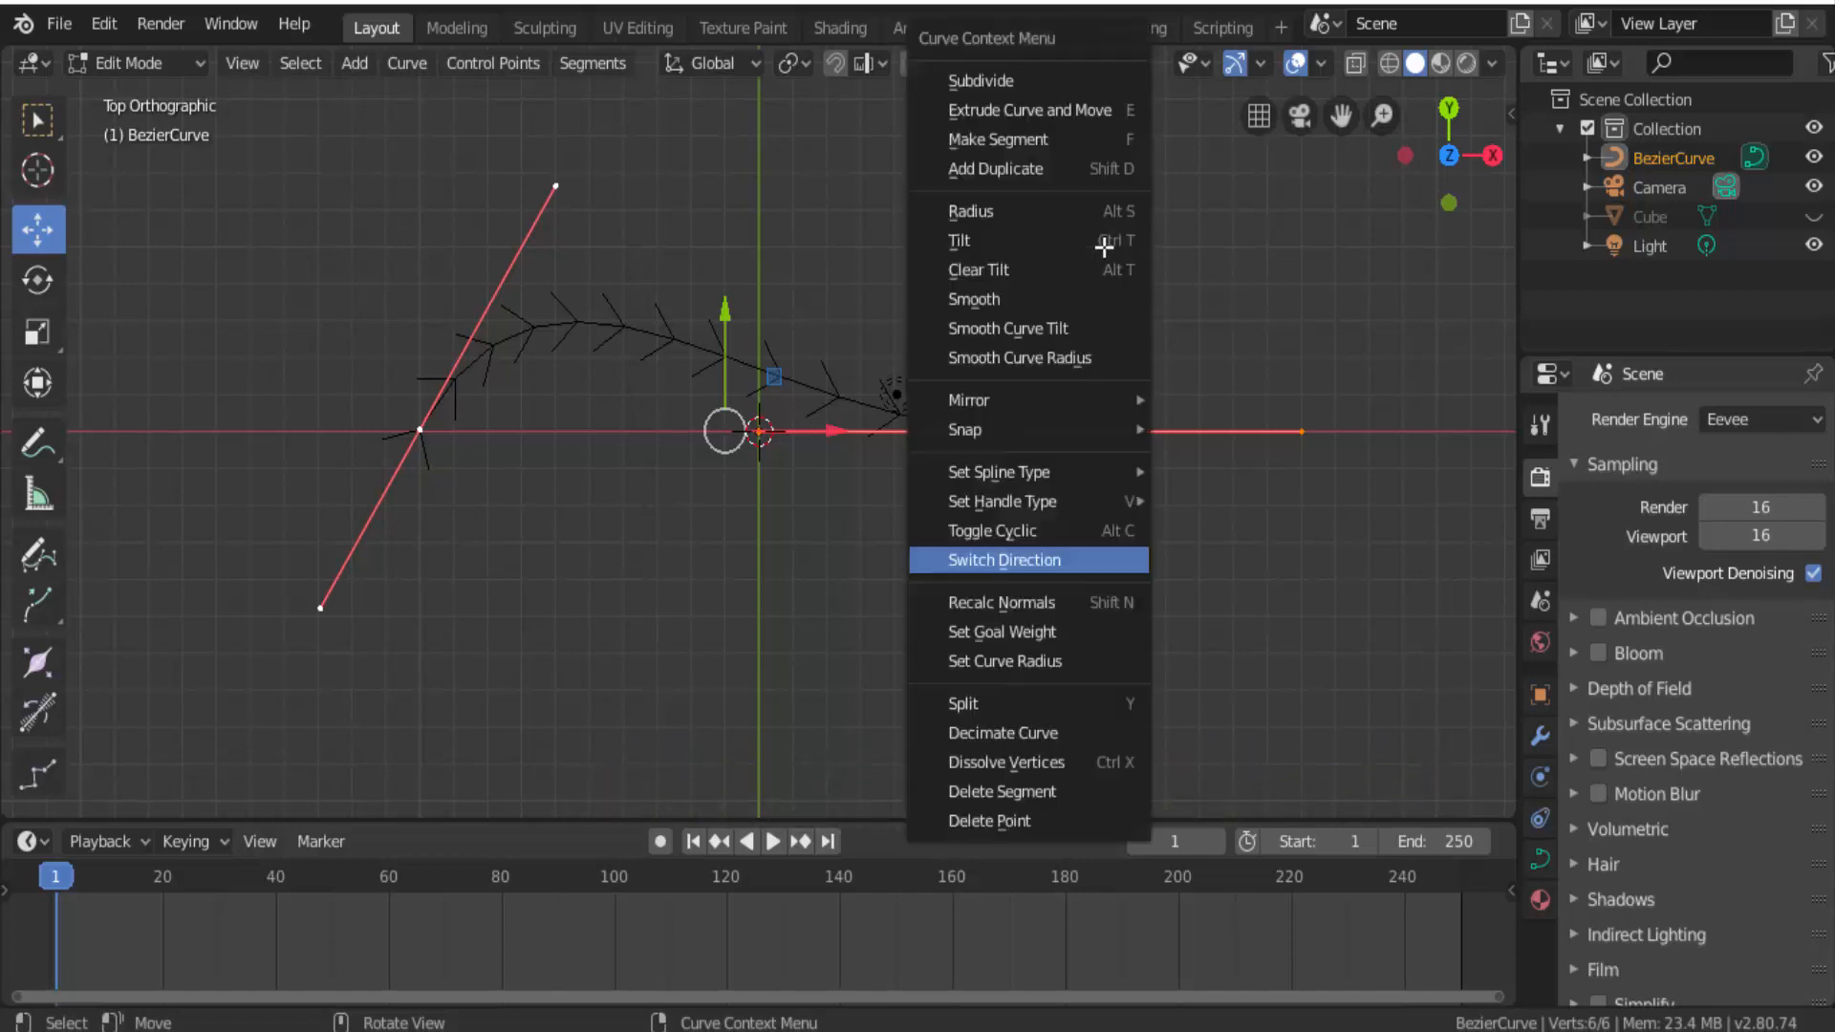
left_click(996, 80)
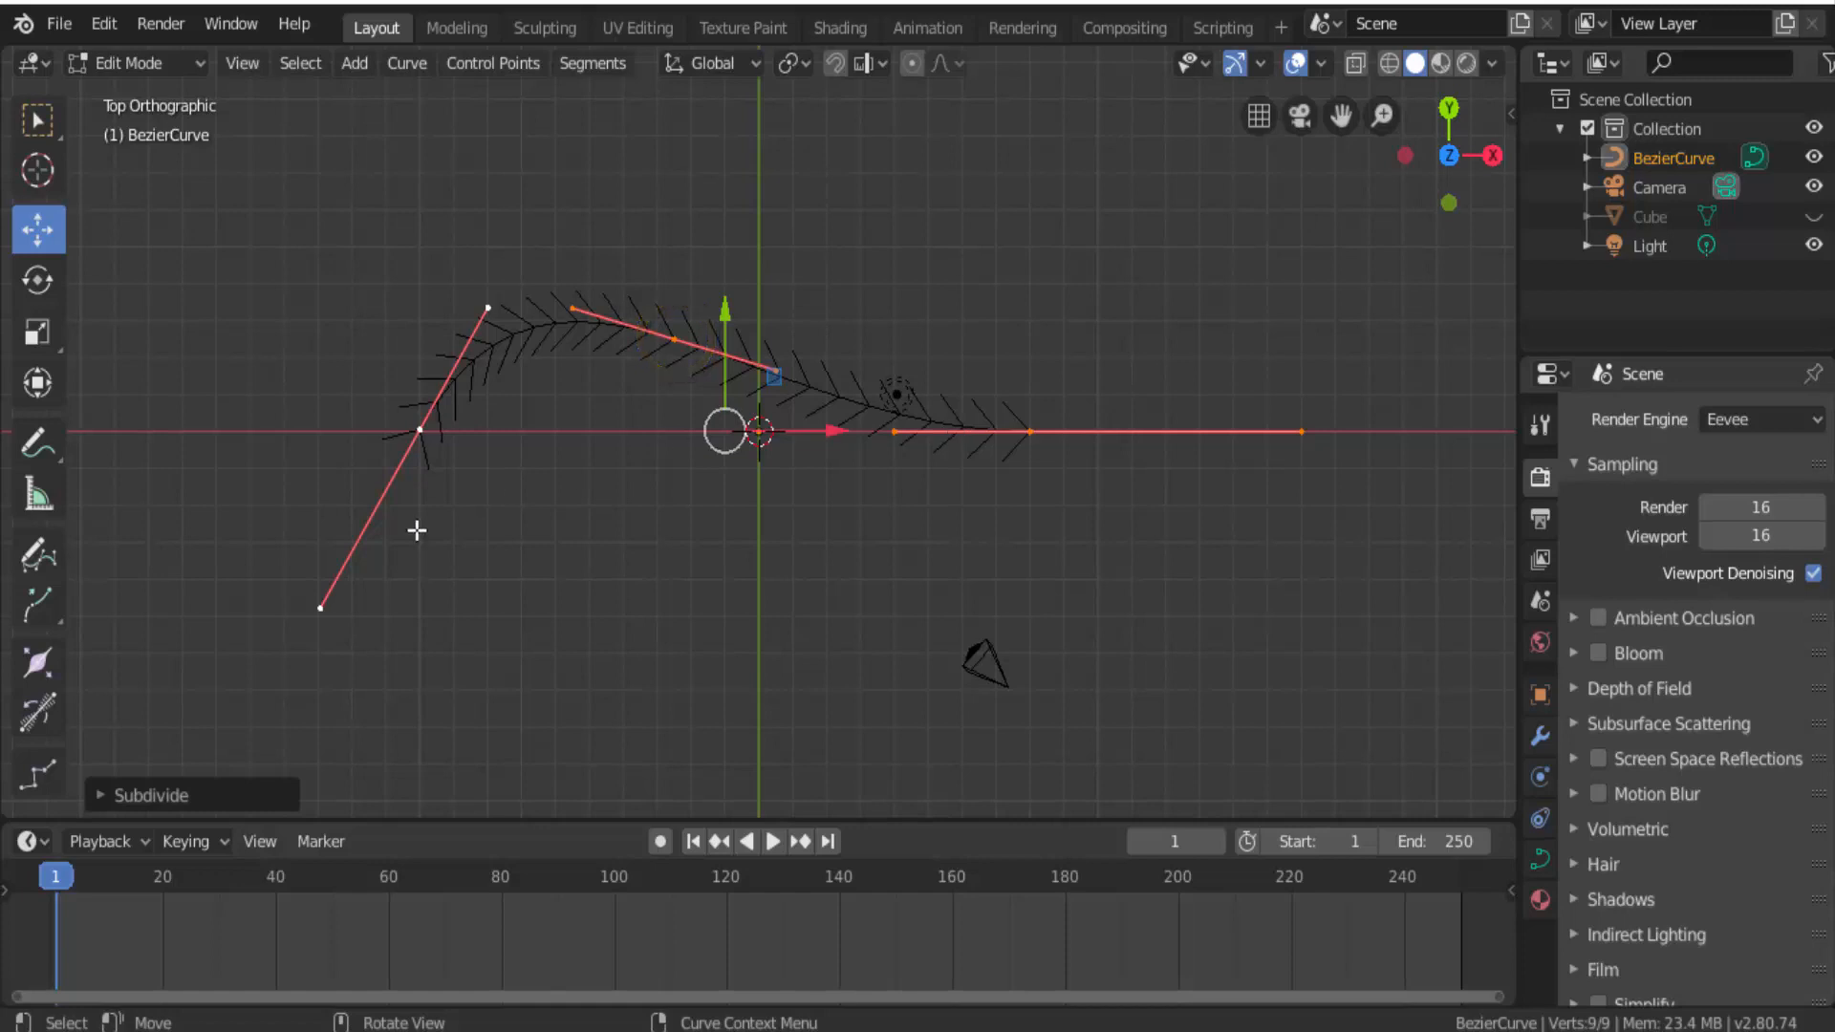
left_click(101, 794)
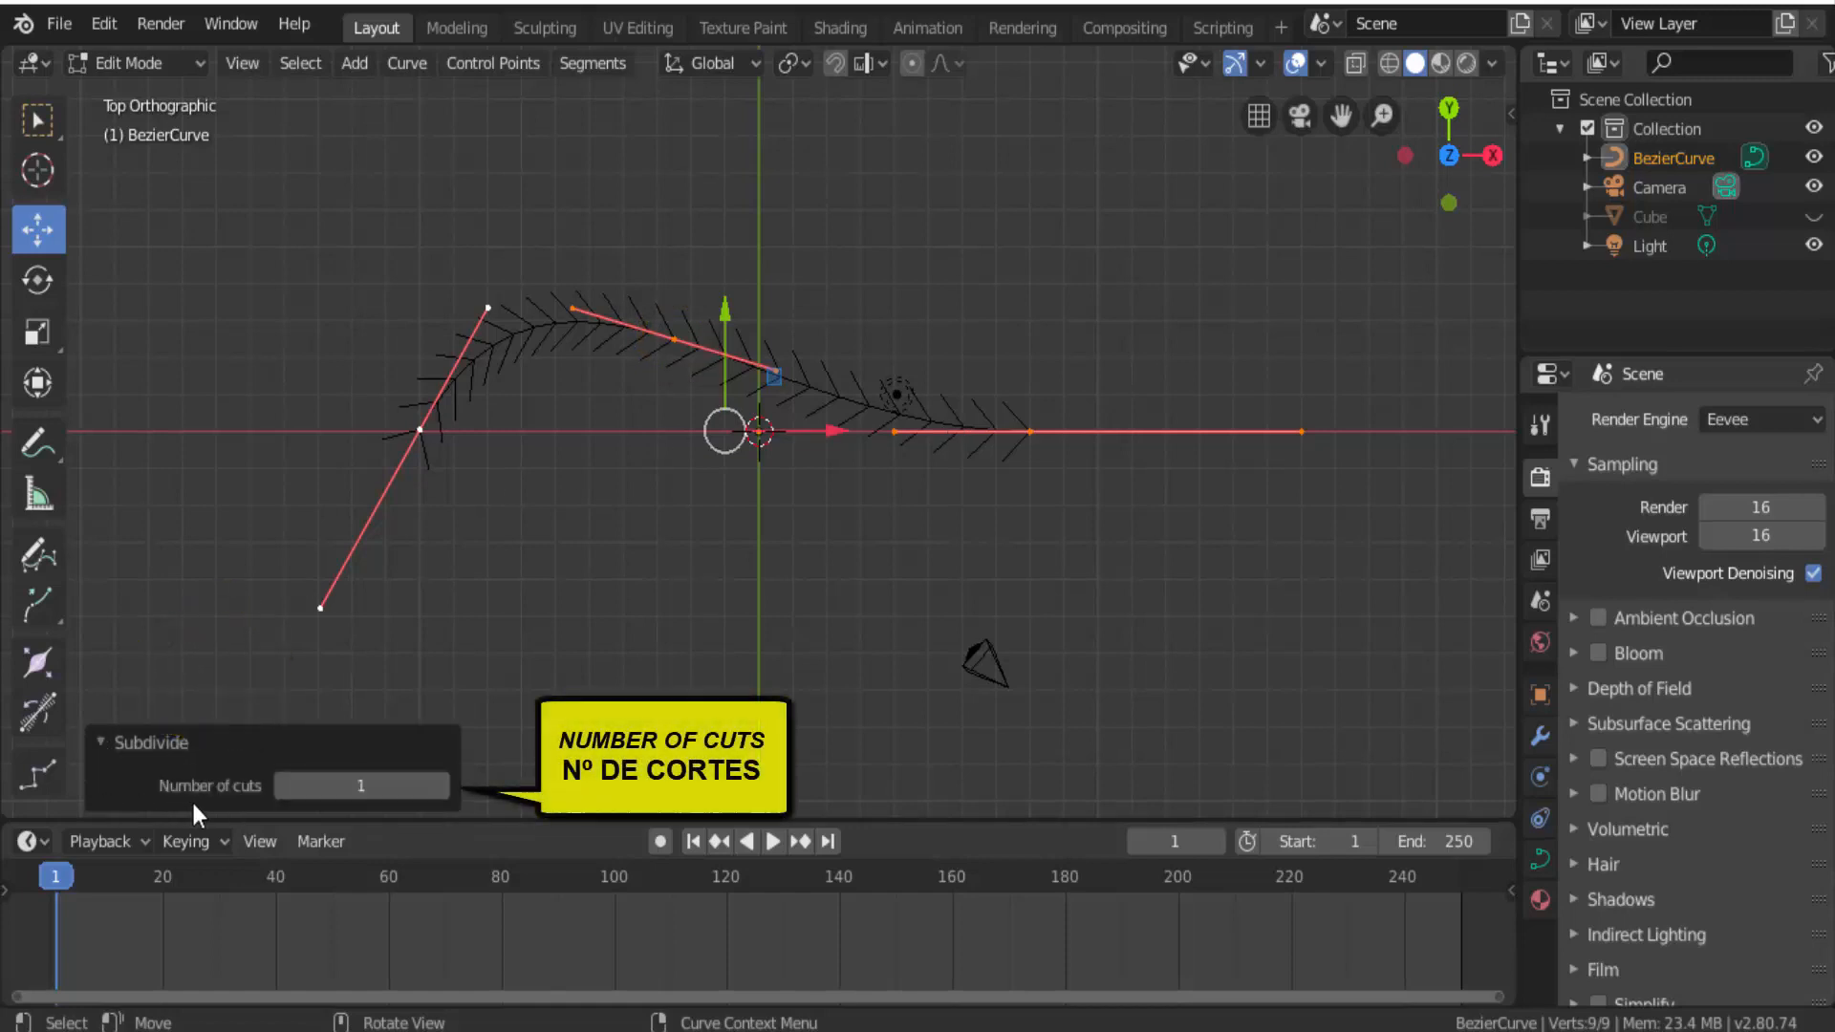
left_click_drag(337, 801, 420, 801)
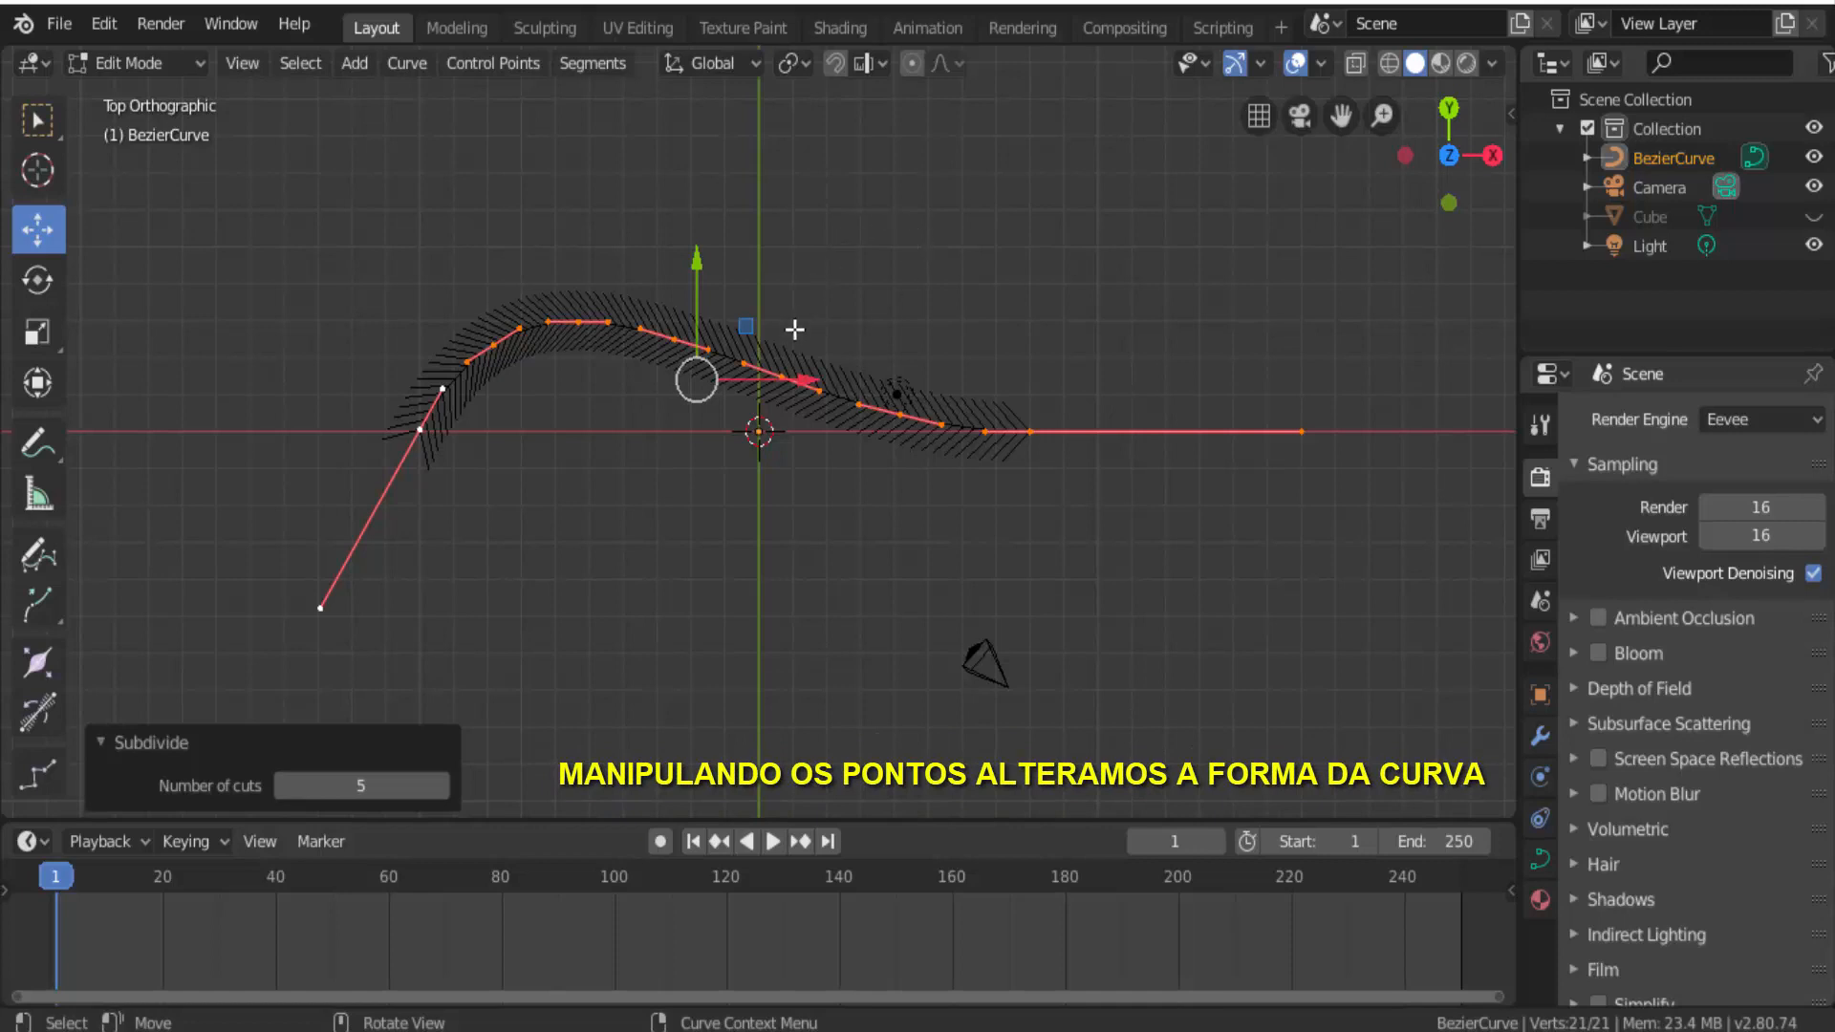
Move the control point just right of the Y axis about 1.23 m in X and 4.4 m in Y, and pull its right handle about 4.76 m outward.
left_click(781, 377)
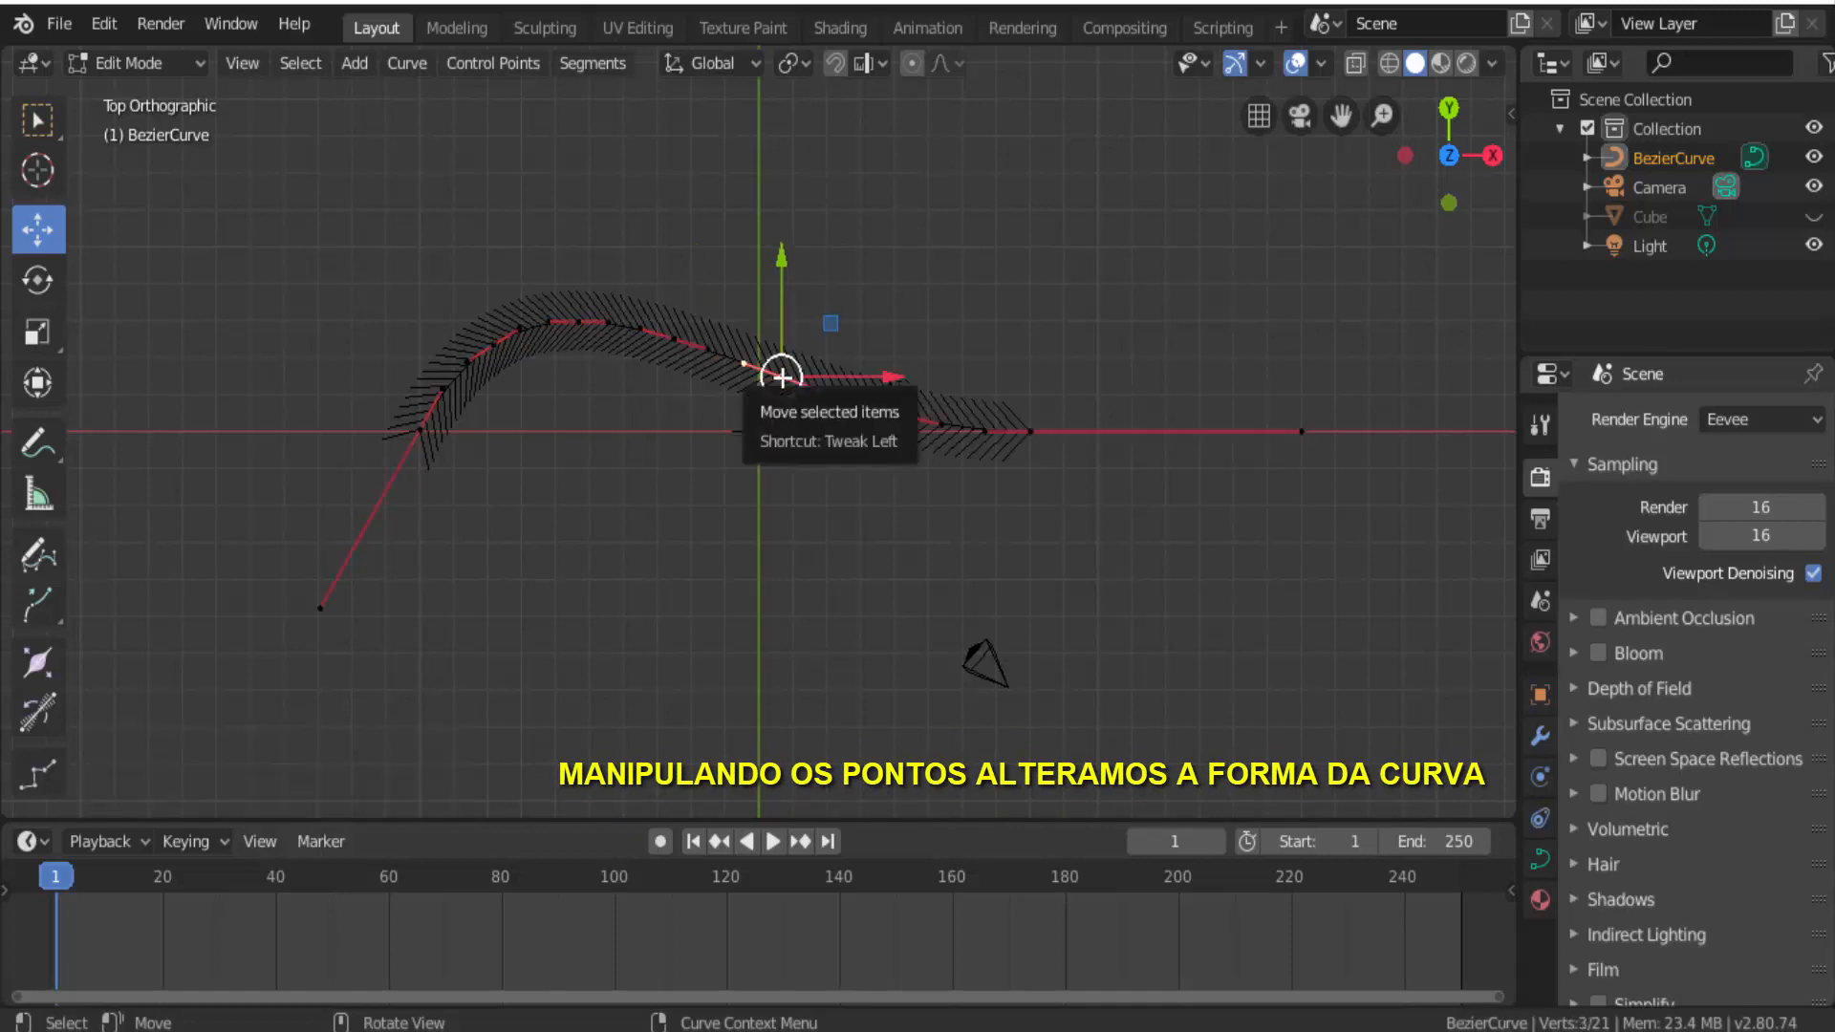
key("g")
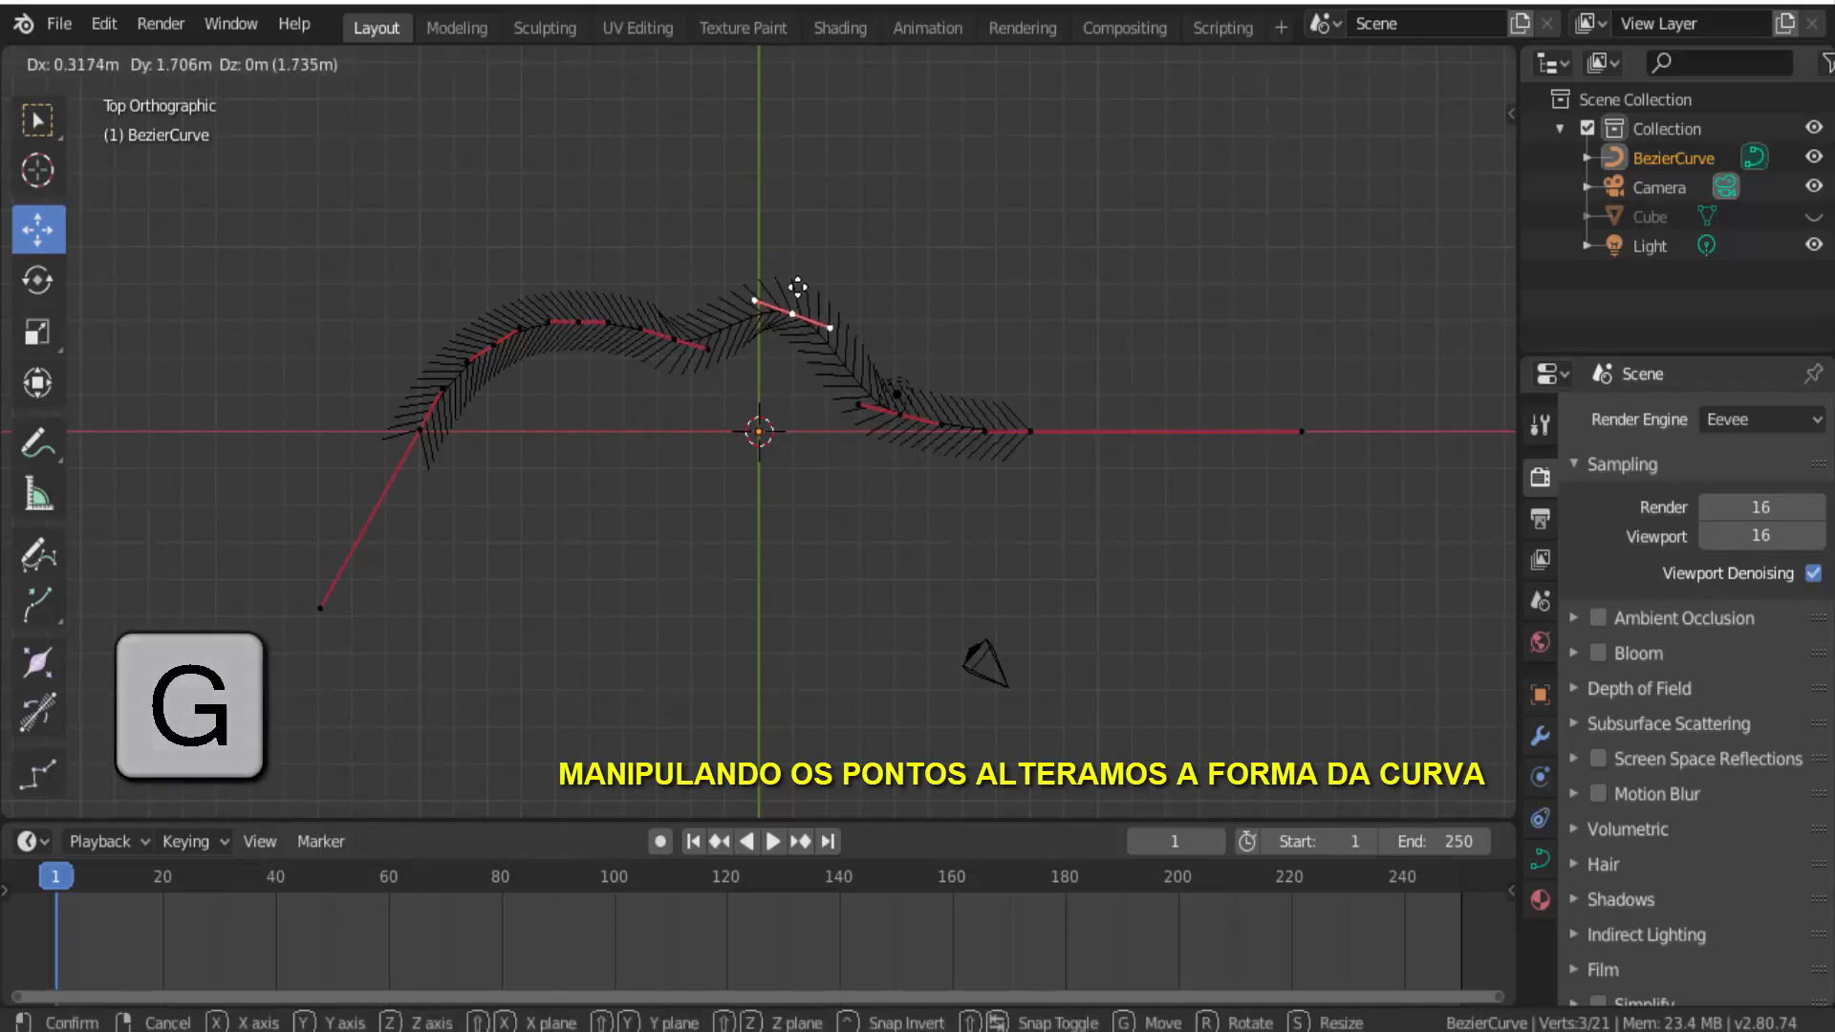
left_click(823, 212)
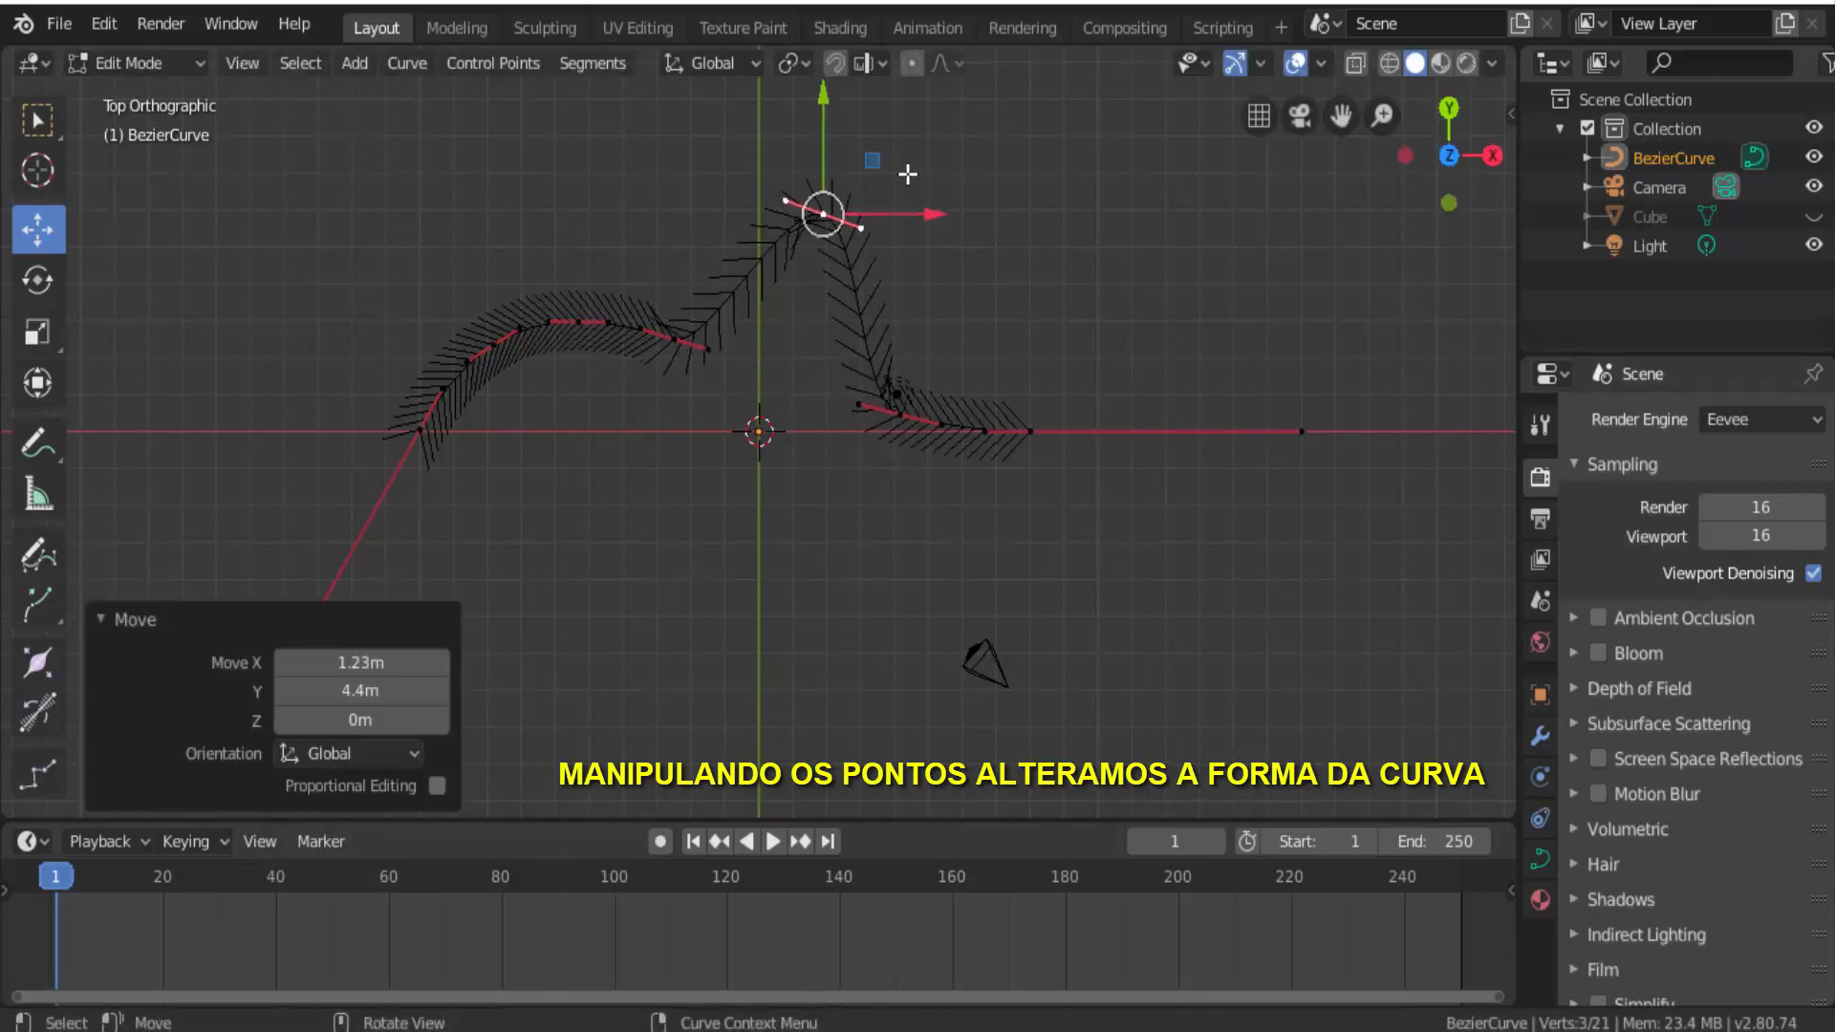
left_click(860, 227)
key("g")
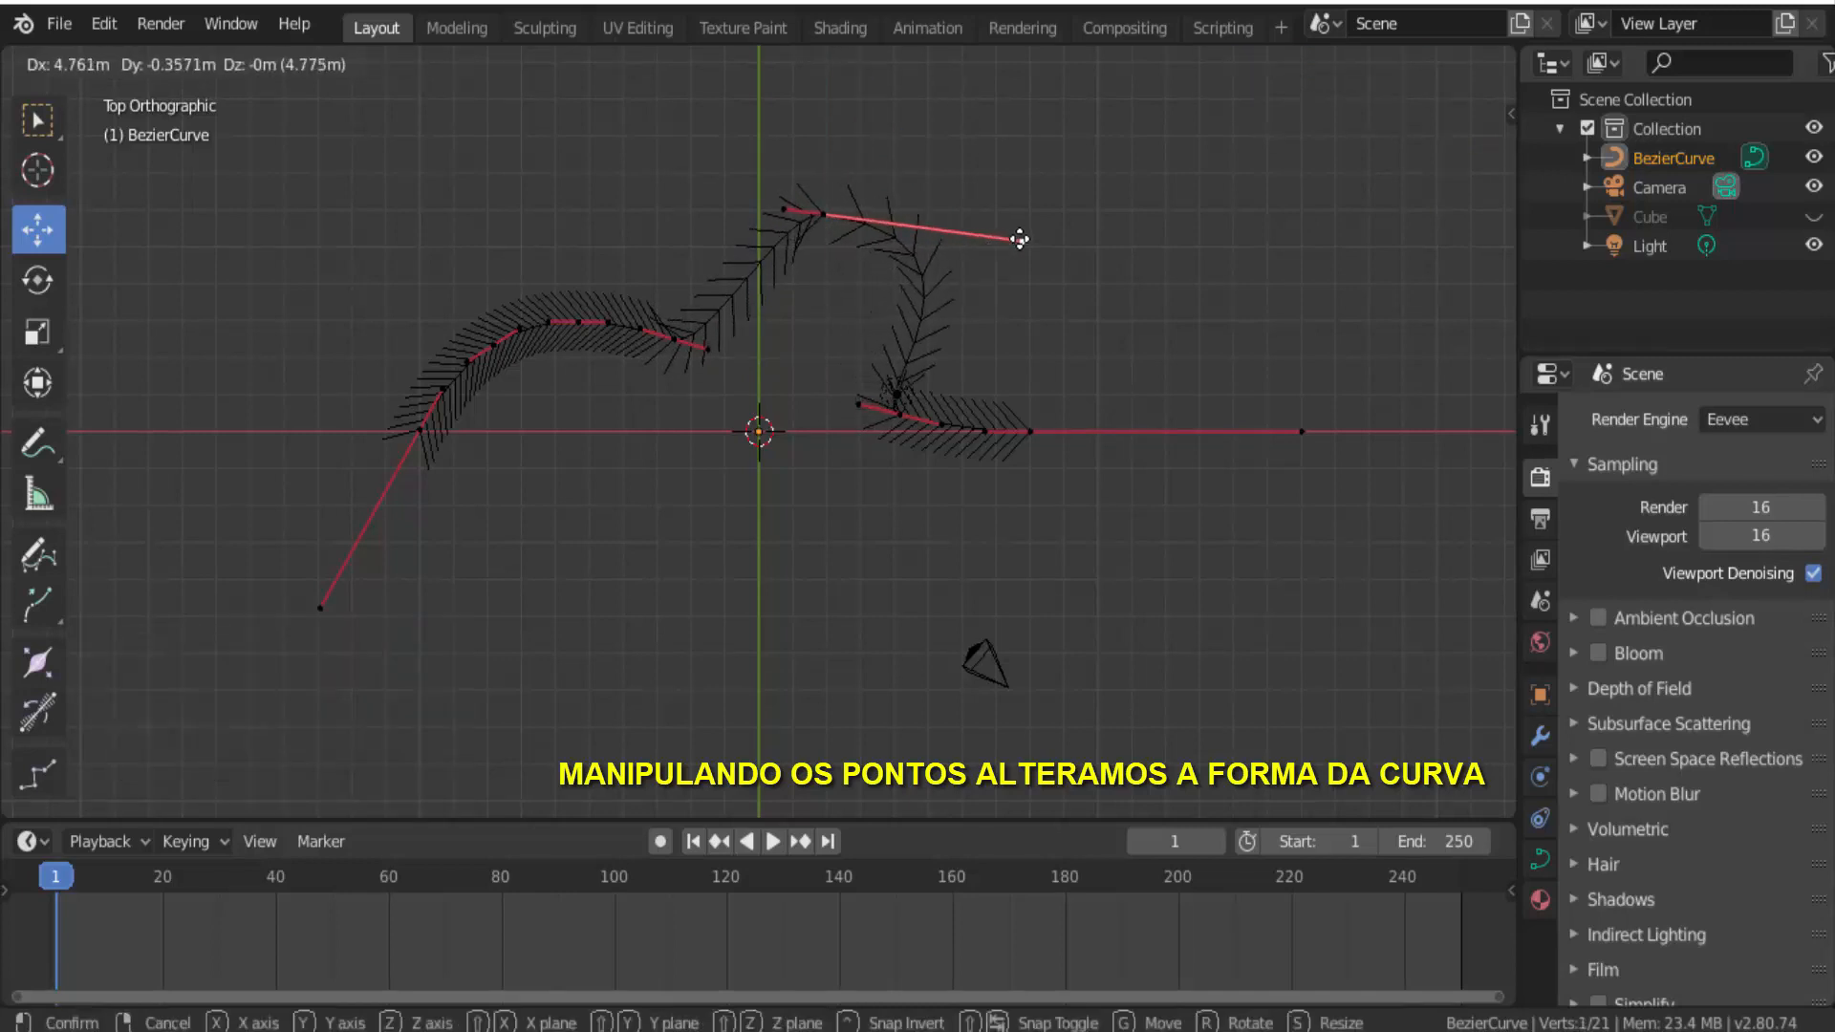
left_click(1020, 238)
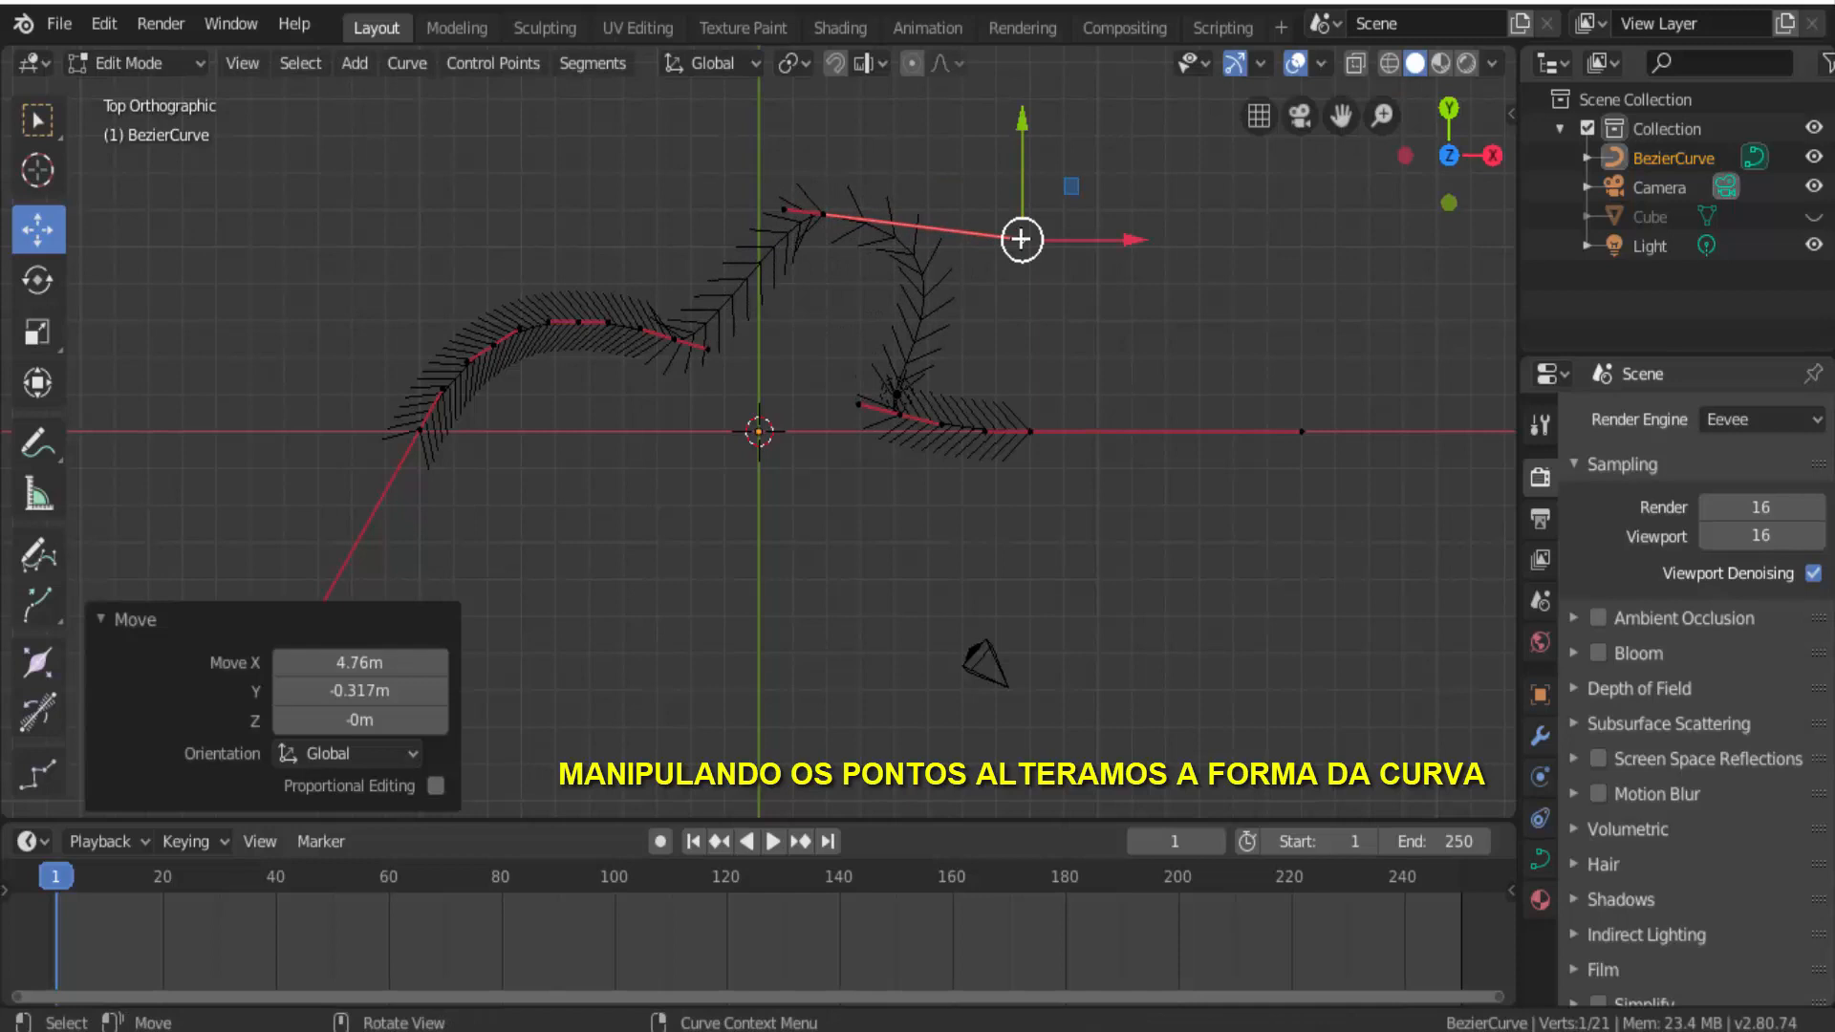
Move the right handles of the two points beside the peak, about -0.83/-1.67 m and 1.75/1.11 m in X/Y, and return to Object Mode.
left_click(942, 426)
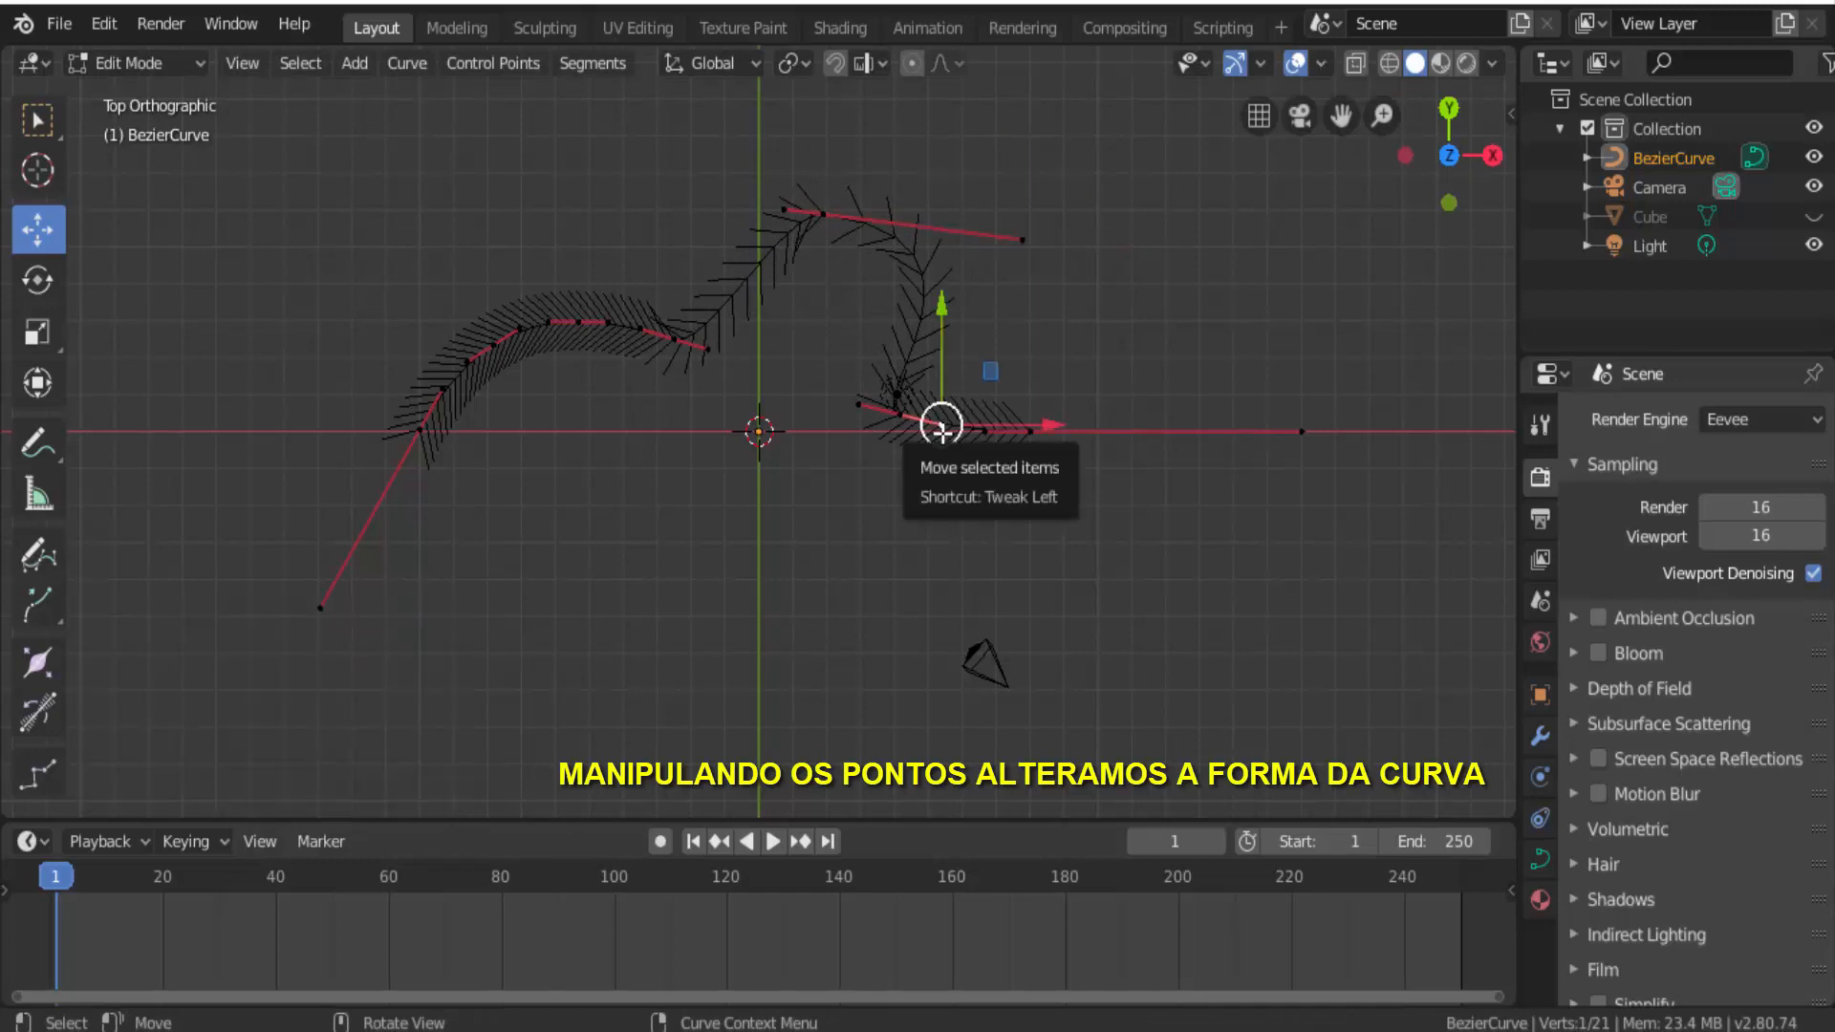
left_click_drag(941, 426, 913, 494)
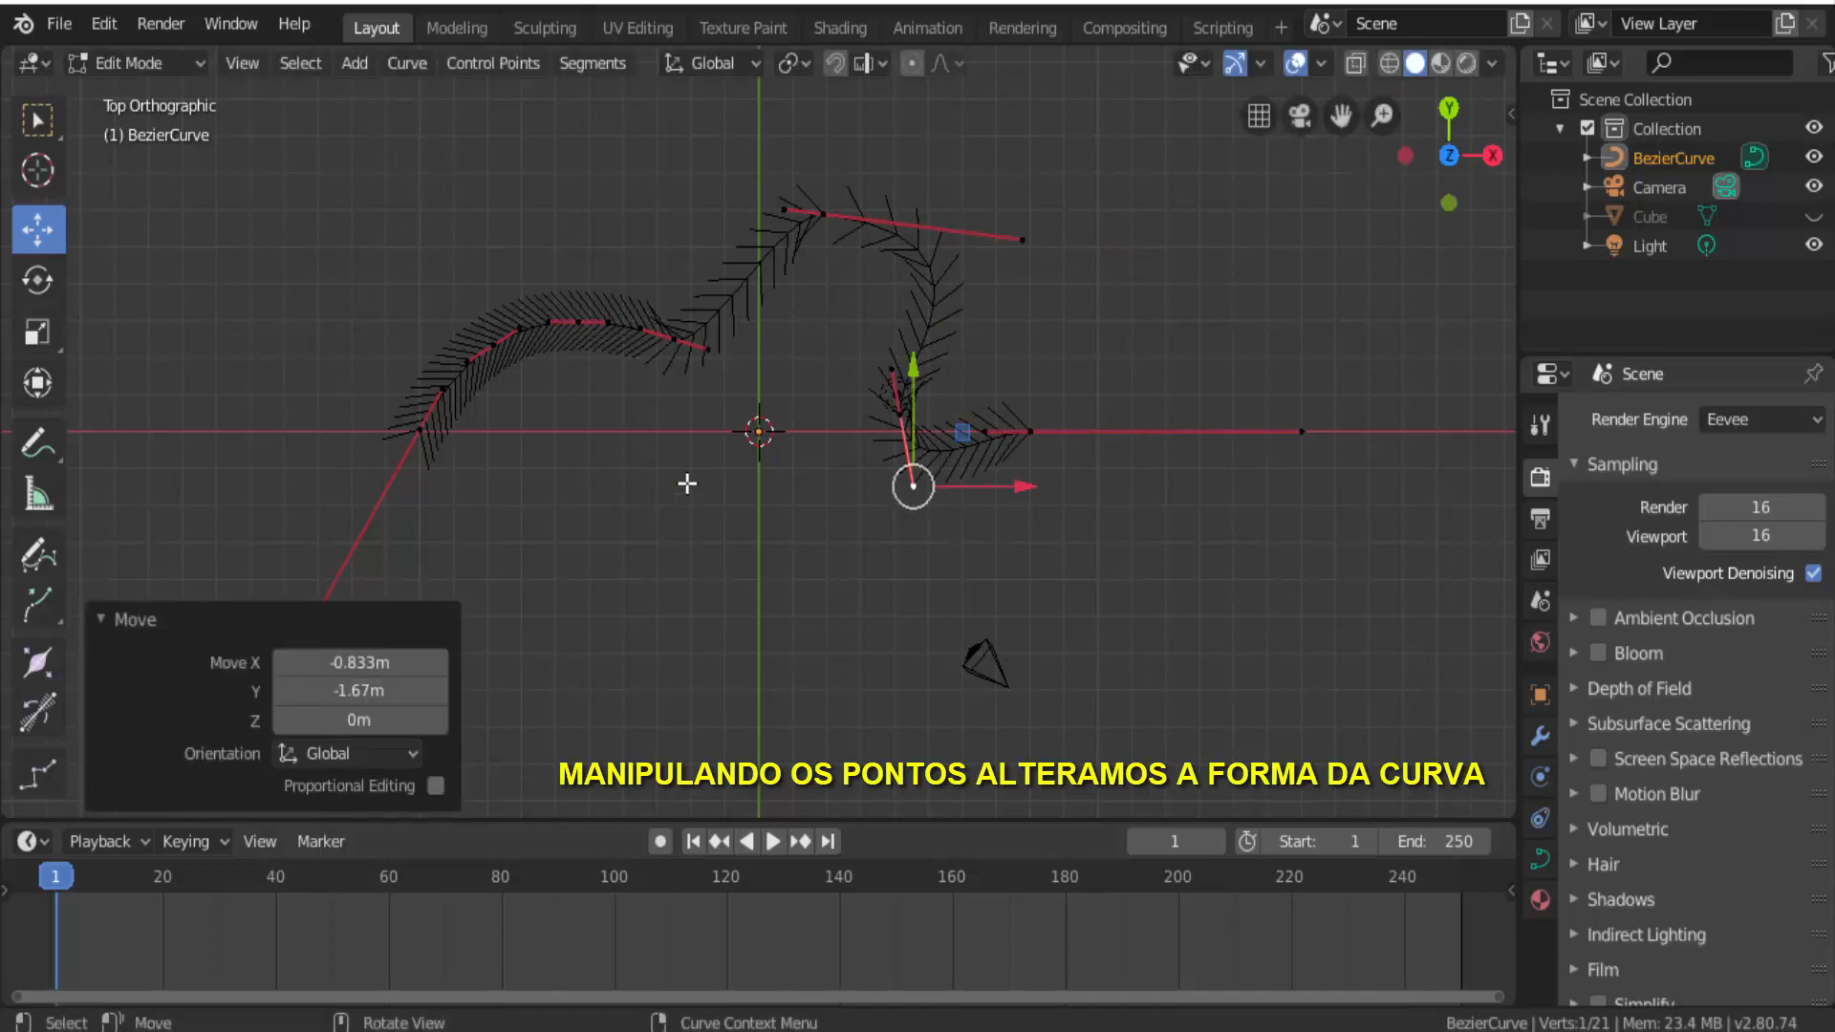
left_click(705, 350)
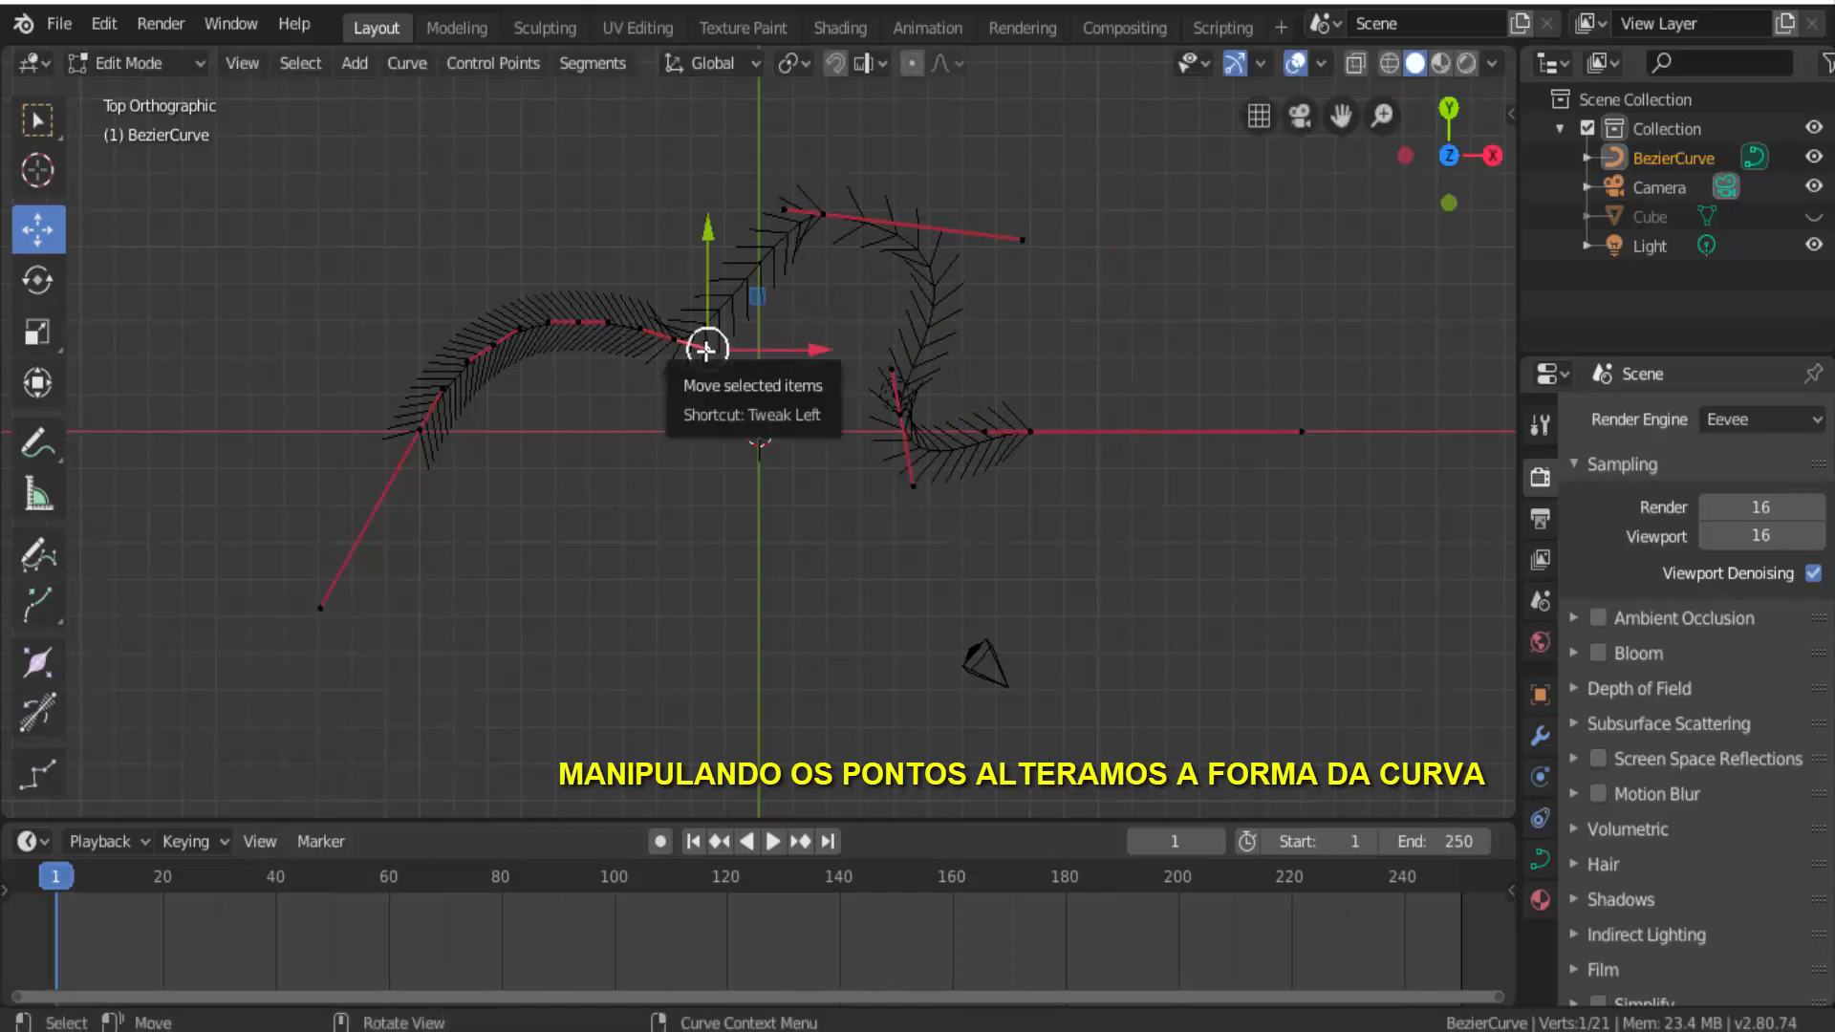
left_click_drag(706, 350, 765, 308)
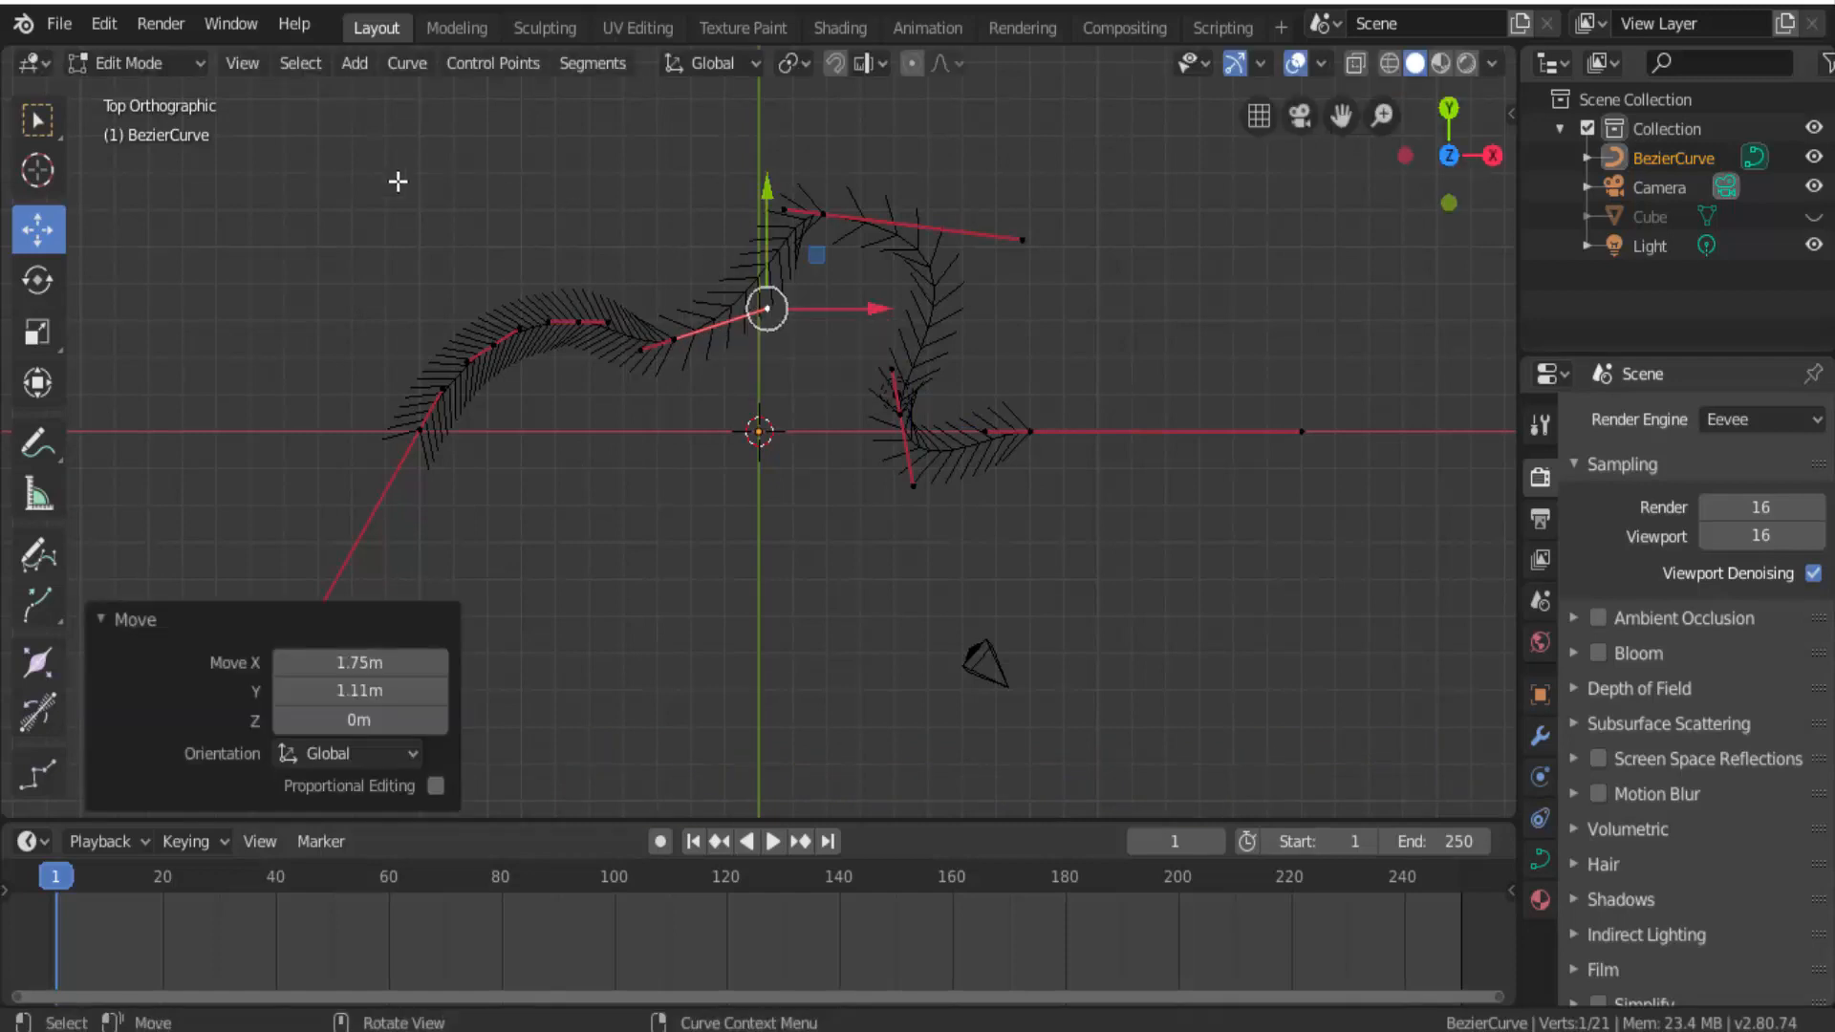
left_click(143, 63)
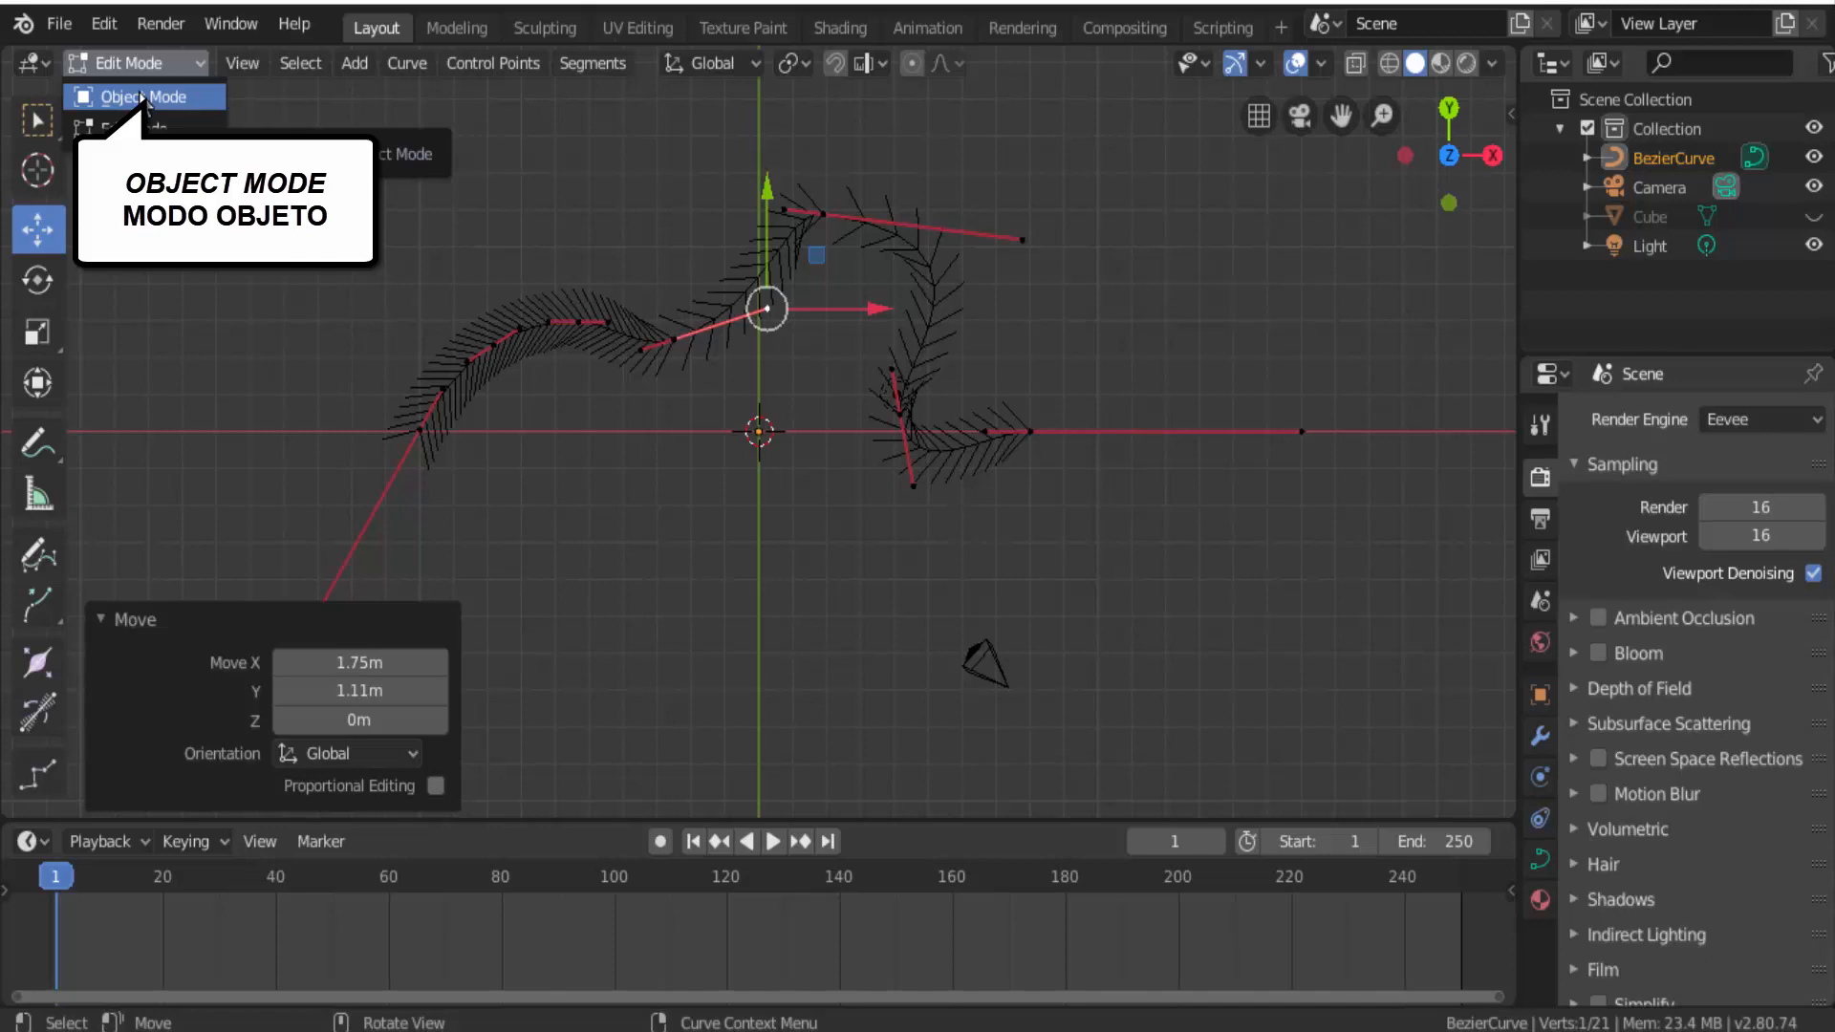
left_click(143, 98)
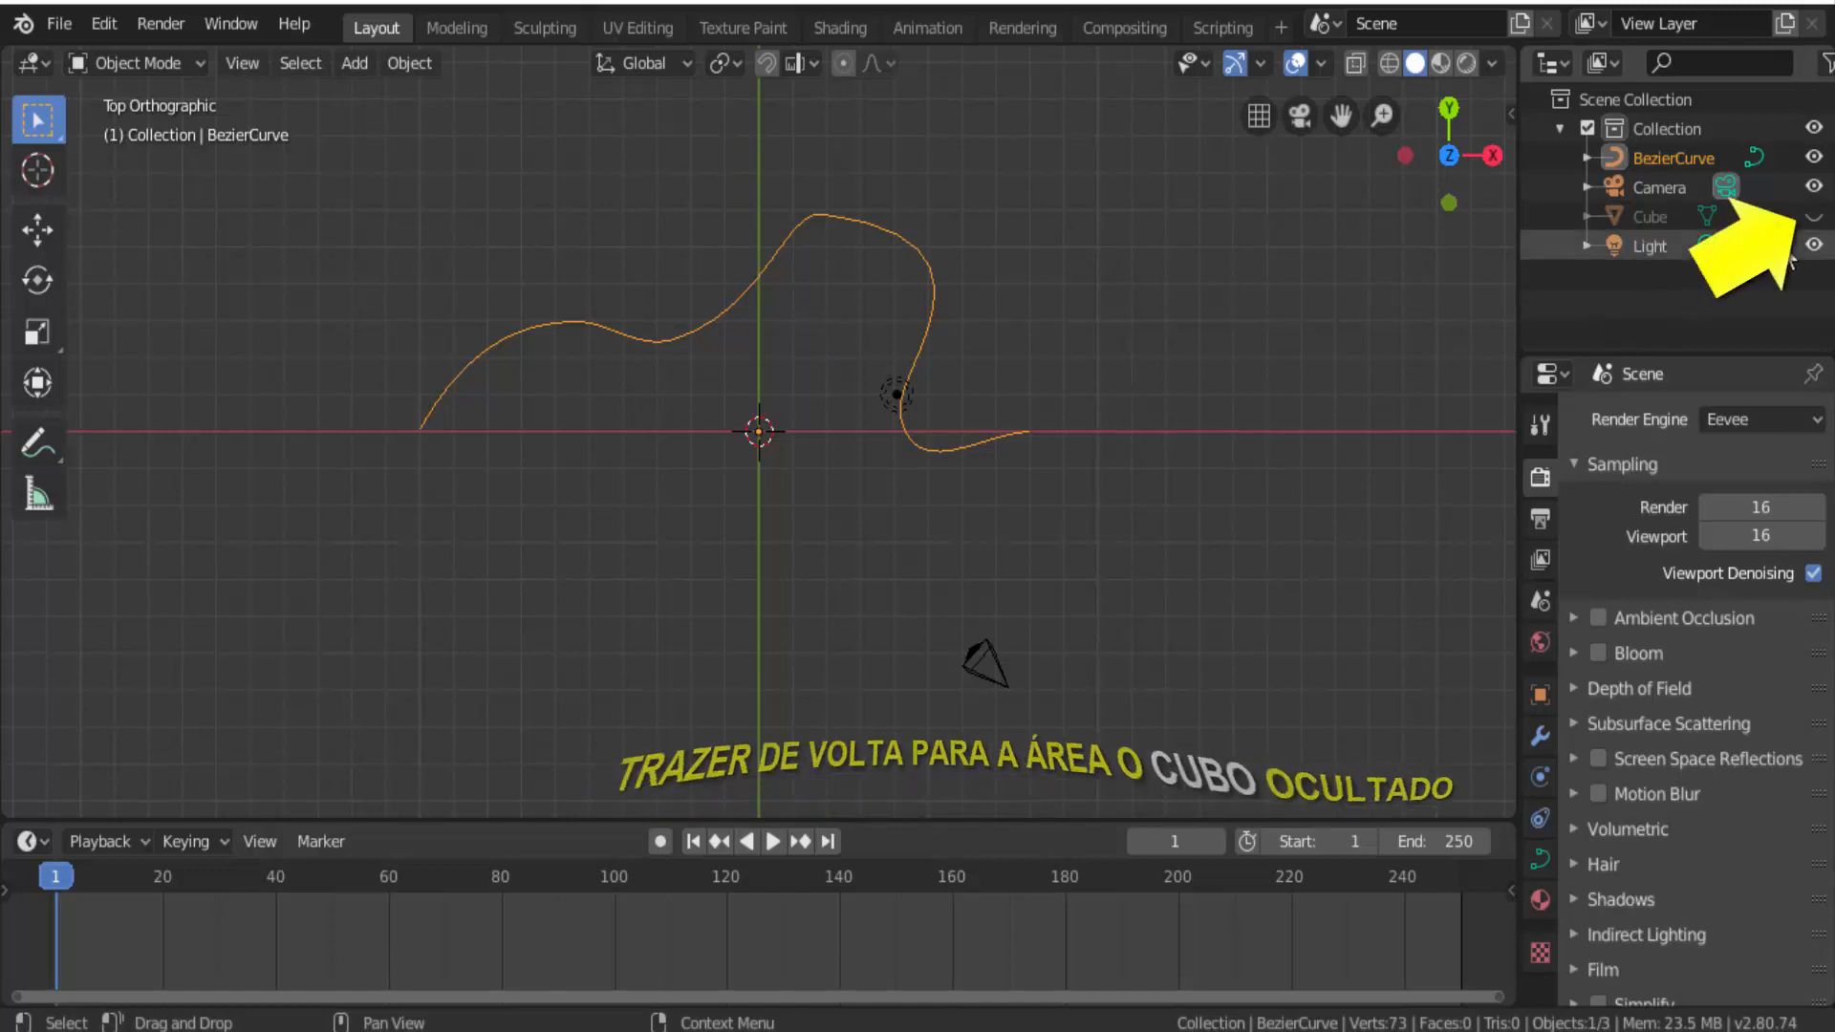
Unhide the default cube, select it and add a Follow Path constraint to it.
left_click(1814, 223)
left_click(777, 450)
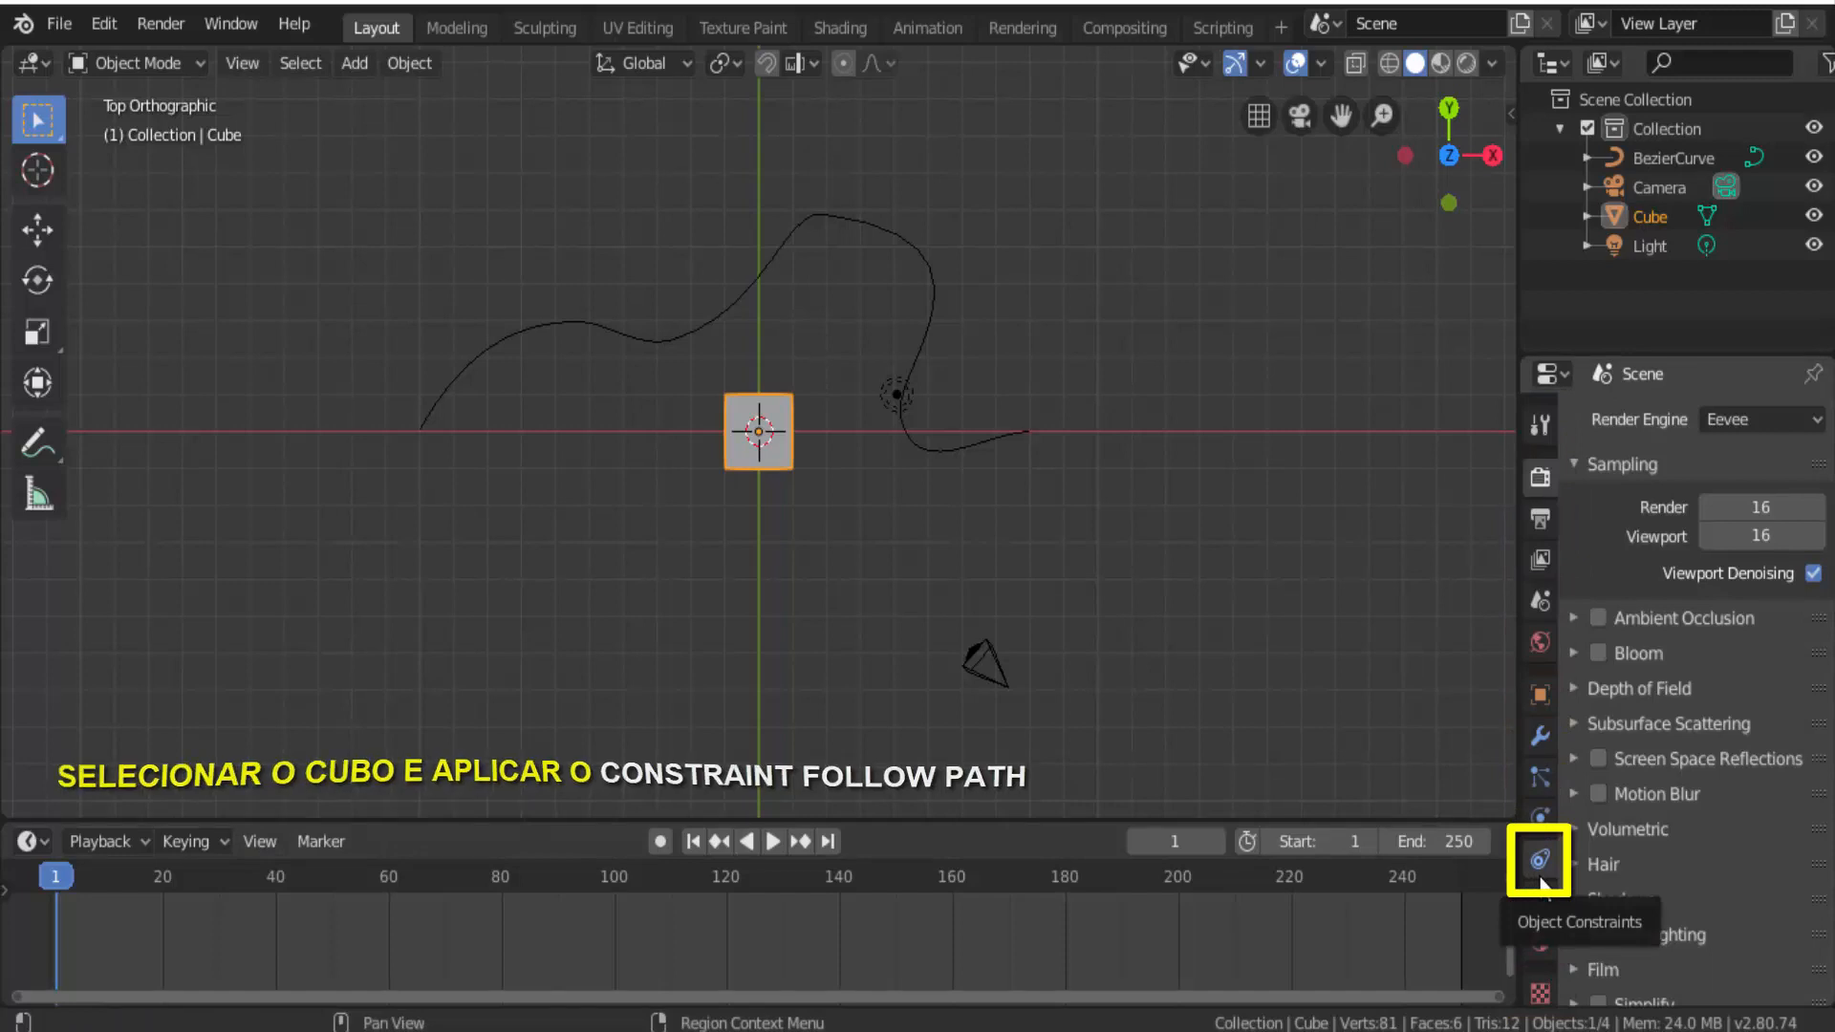
left_click(1541, 862)
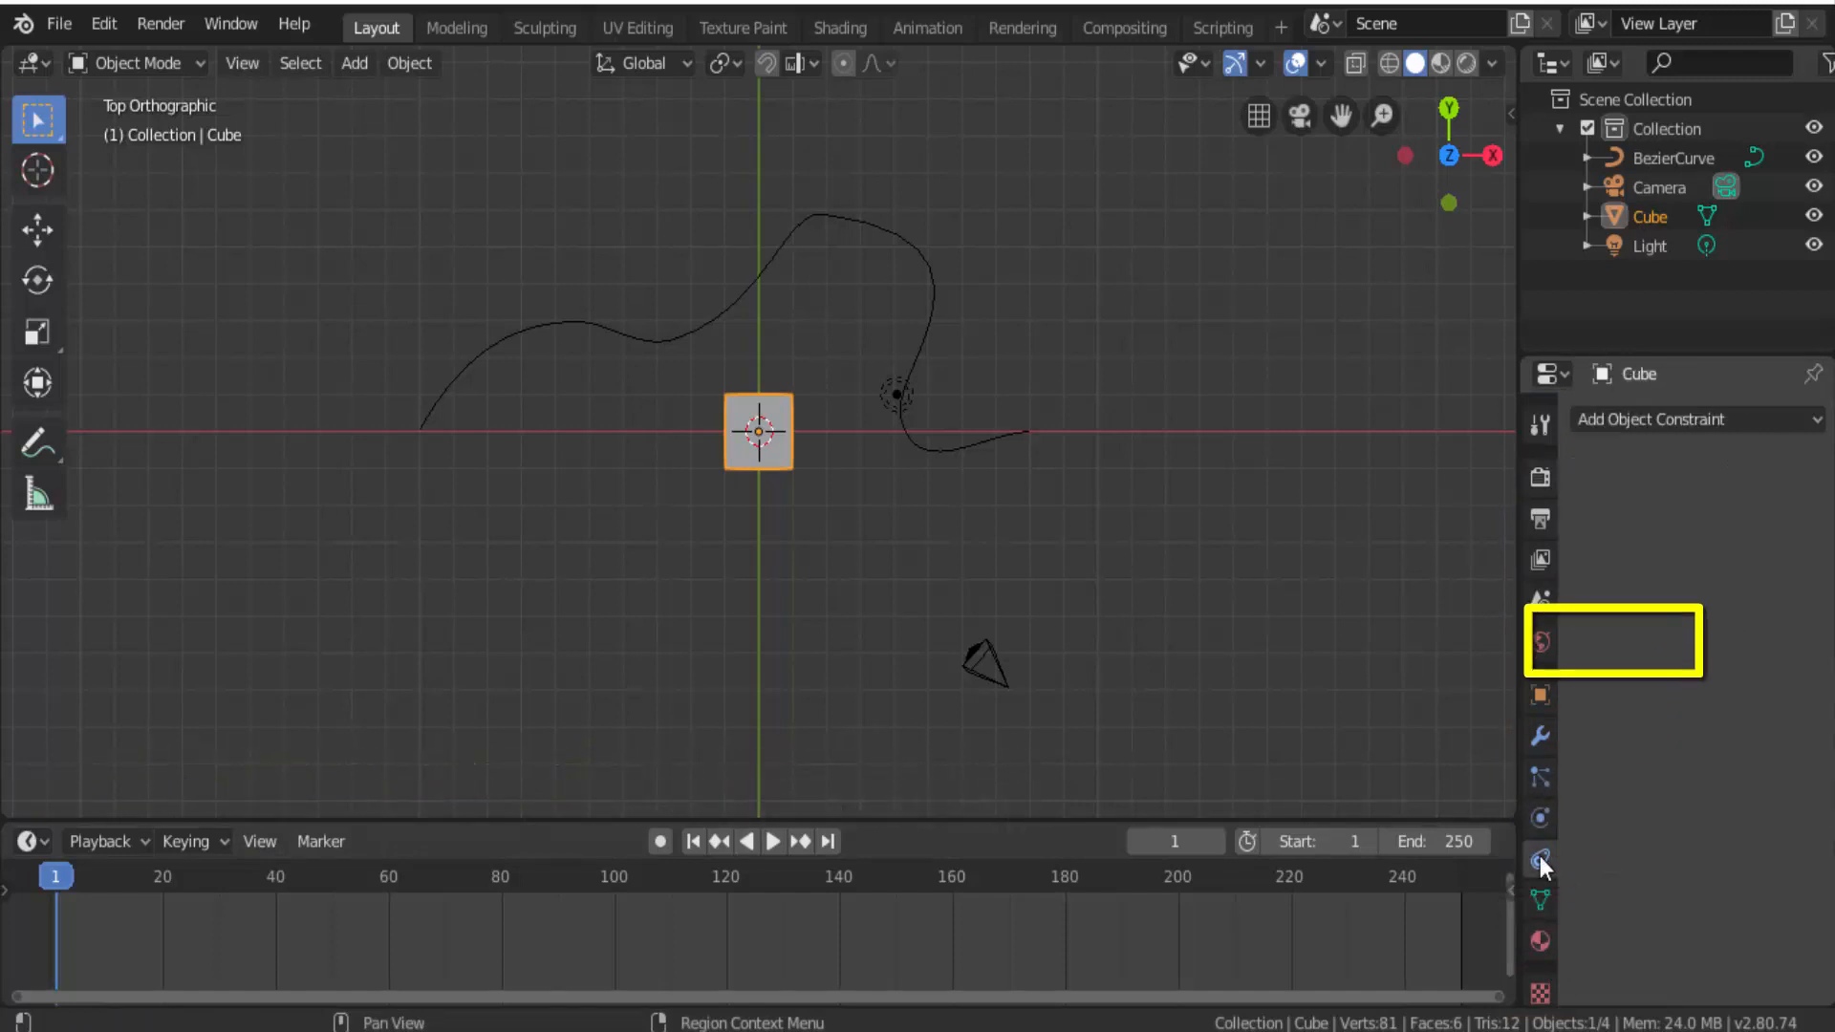
left_click(1674, 429)
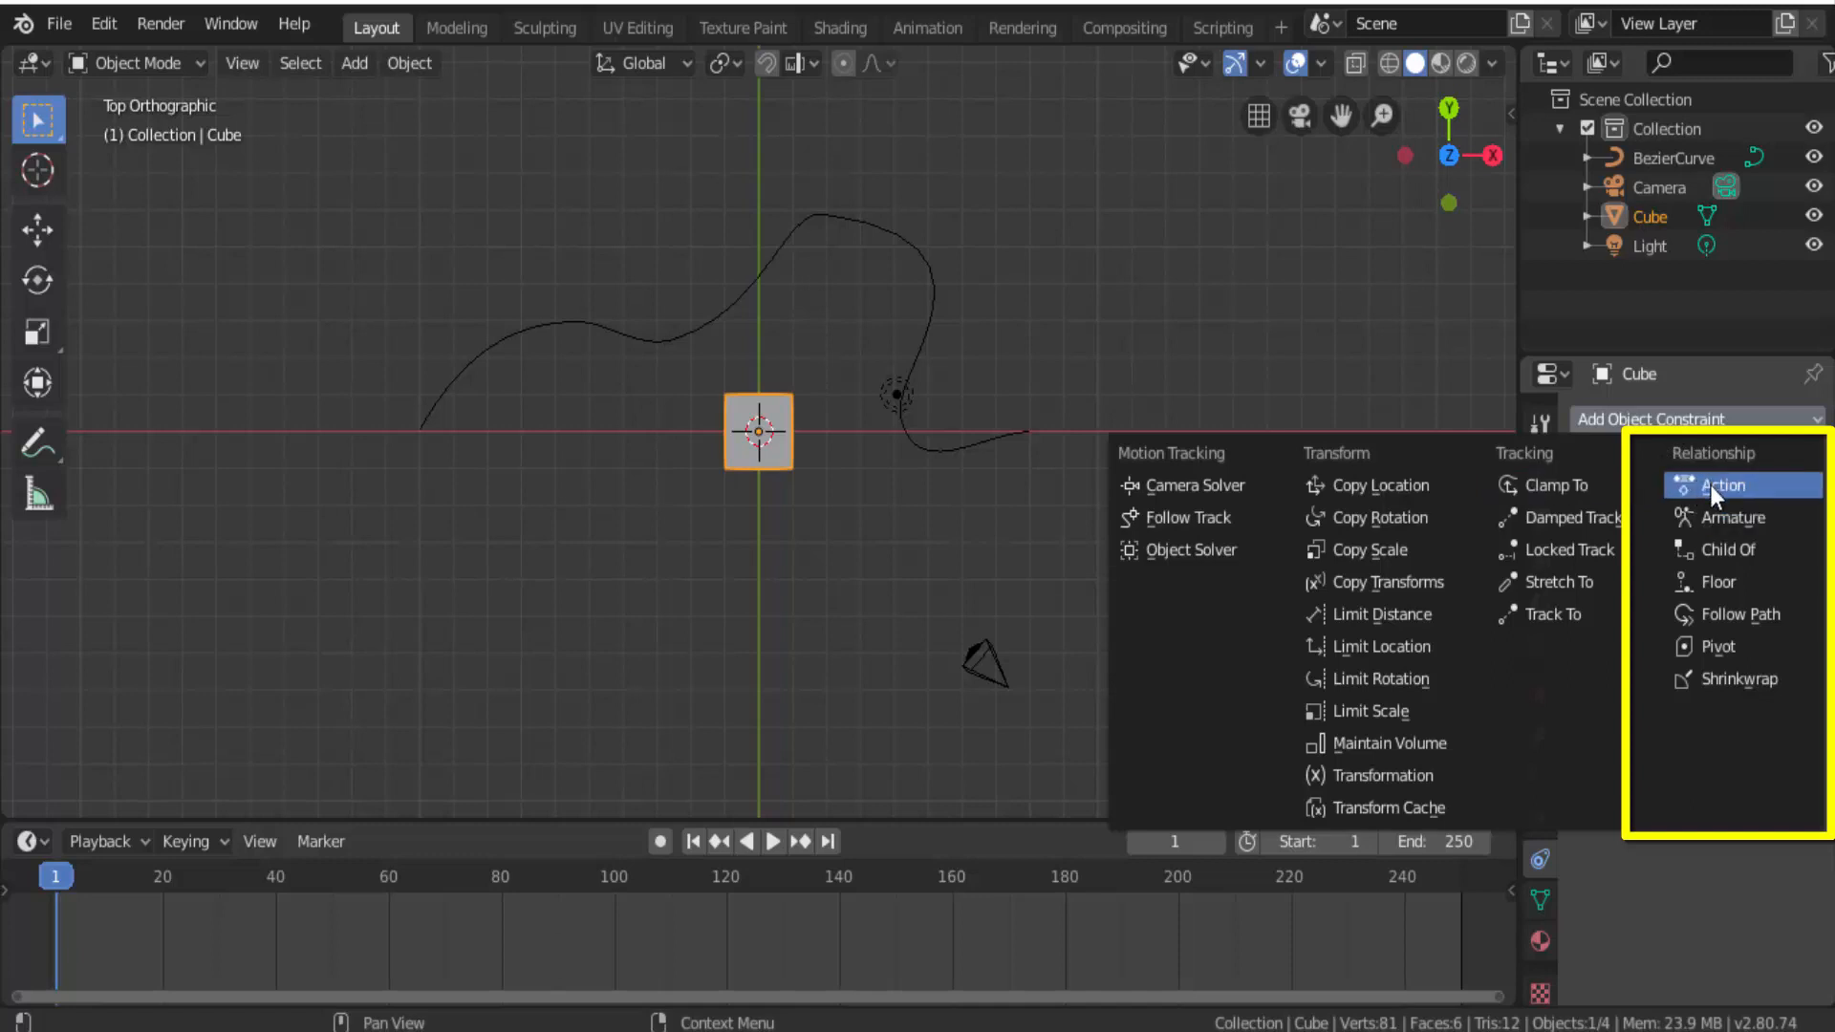
left_click(1749, 617)
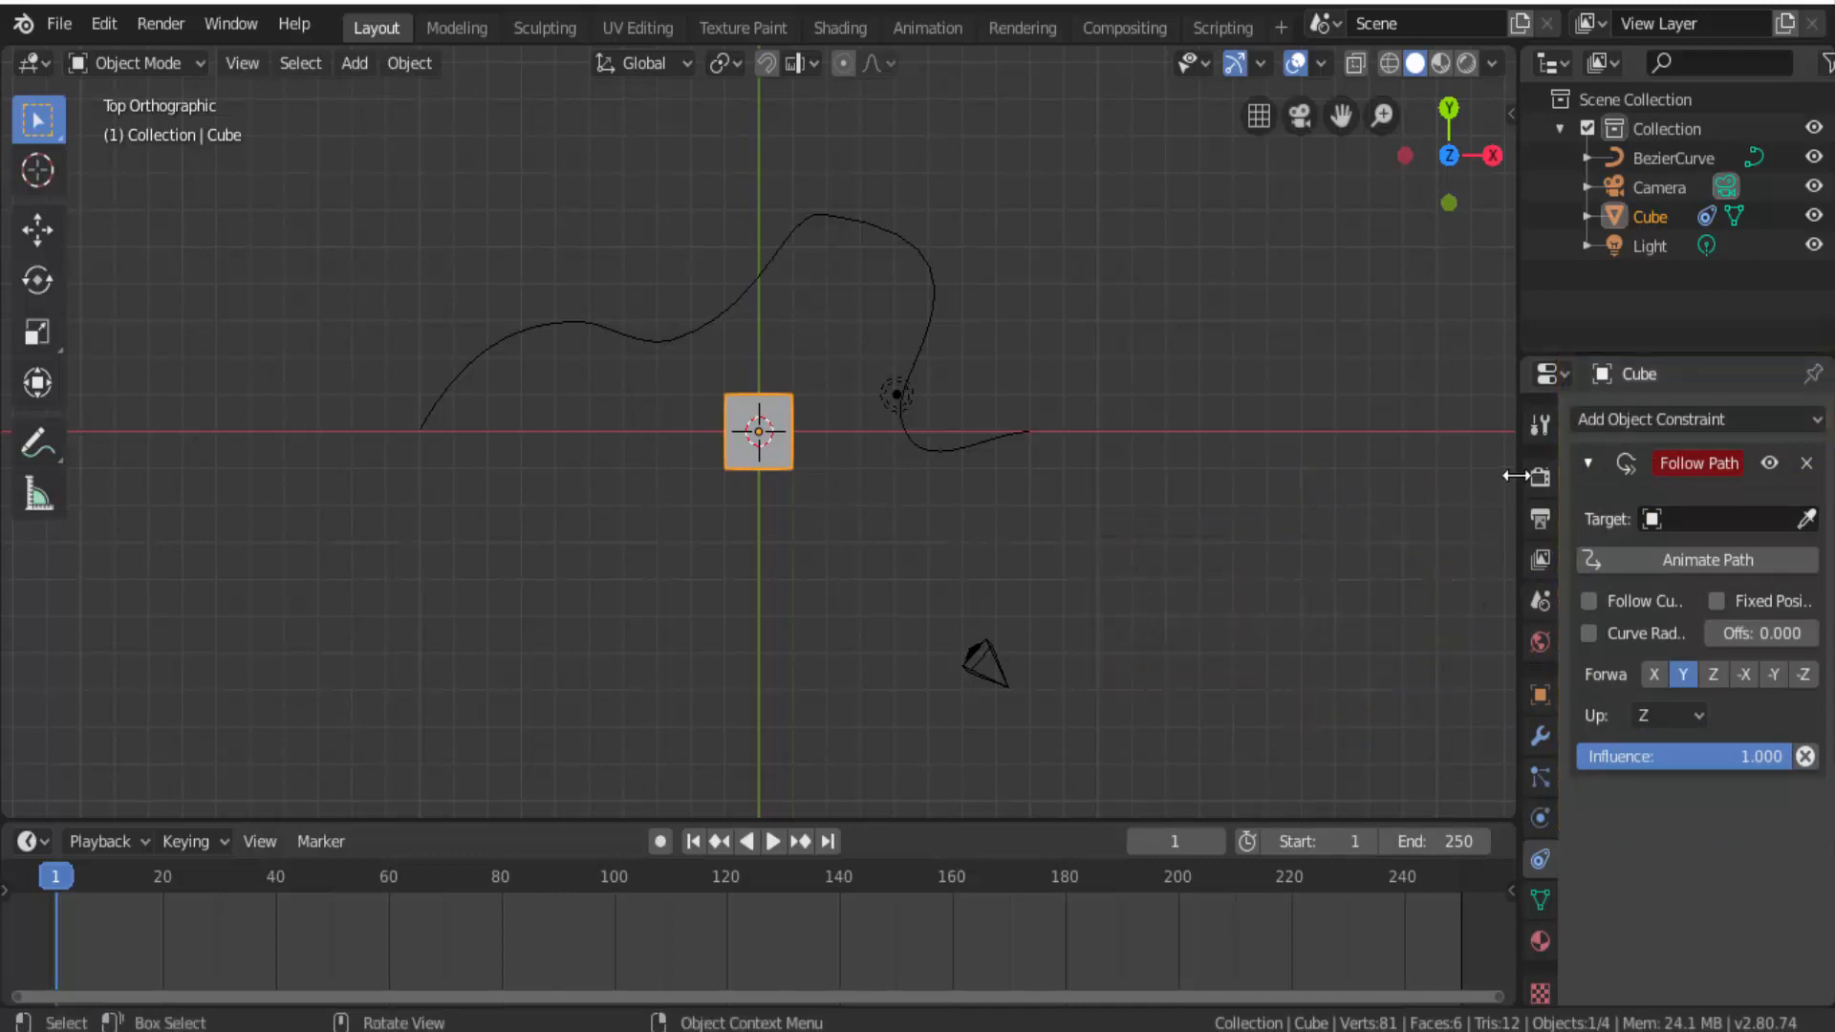
Widen the properties area, set the Follow Path target to BezierCurve and the constraint's offset to 8.2.
left_click_drag(1515, 475, 1341, 468)
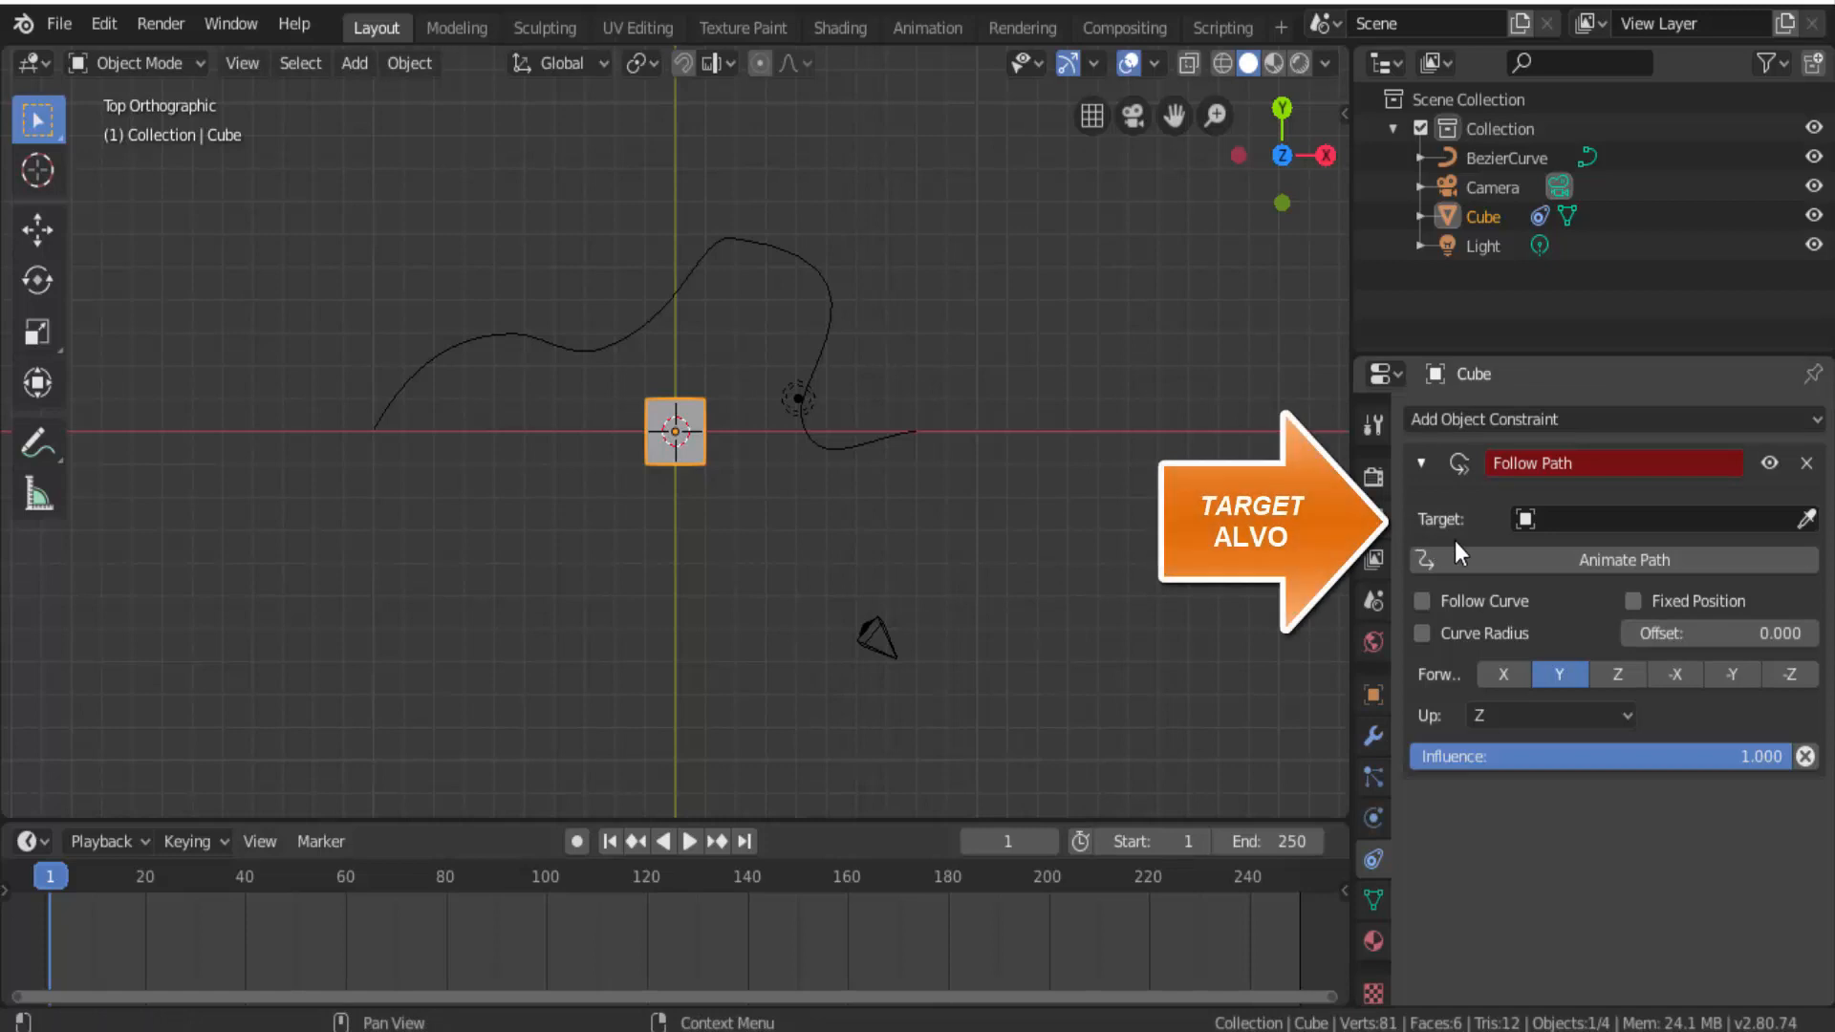
left_click(1653, 521)
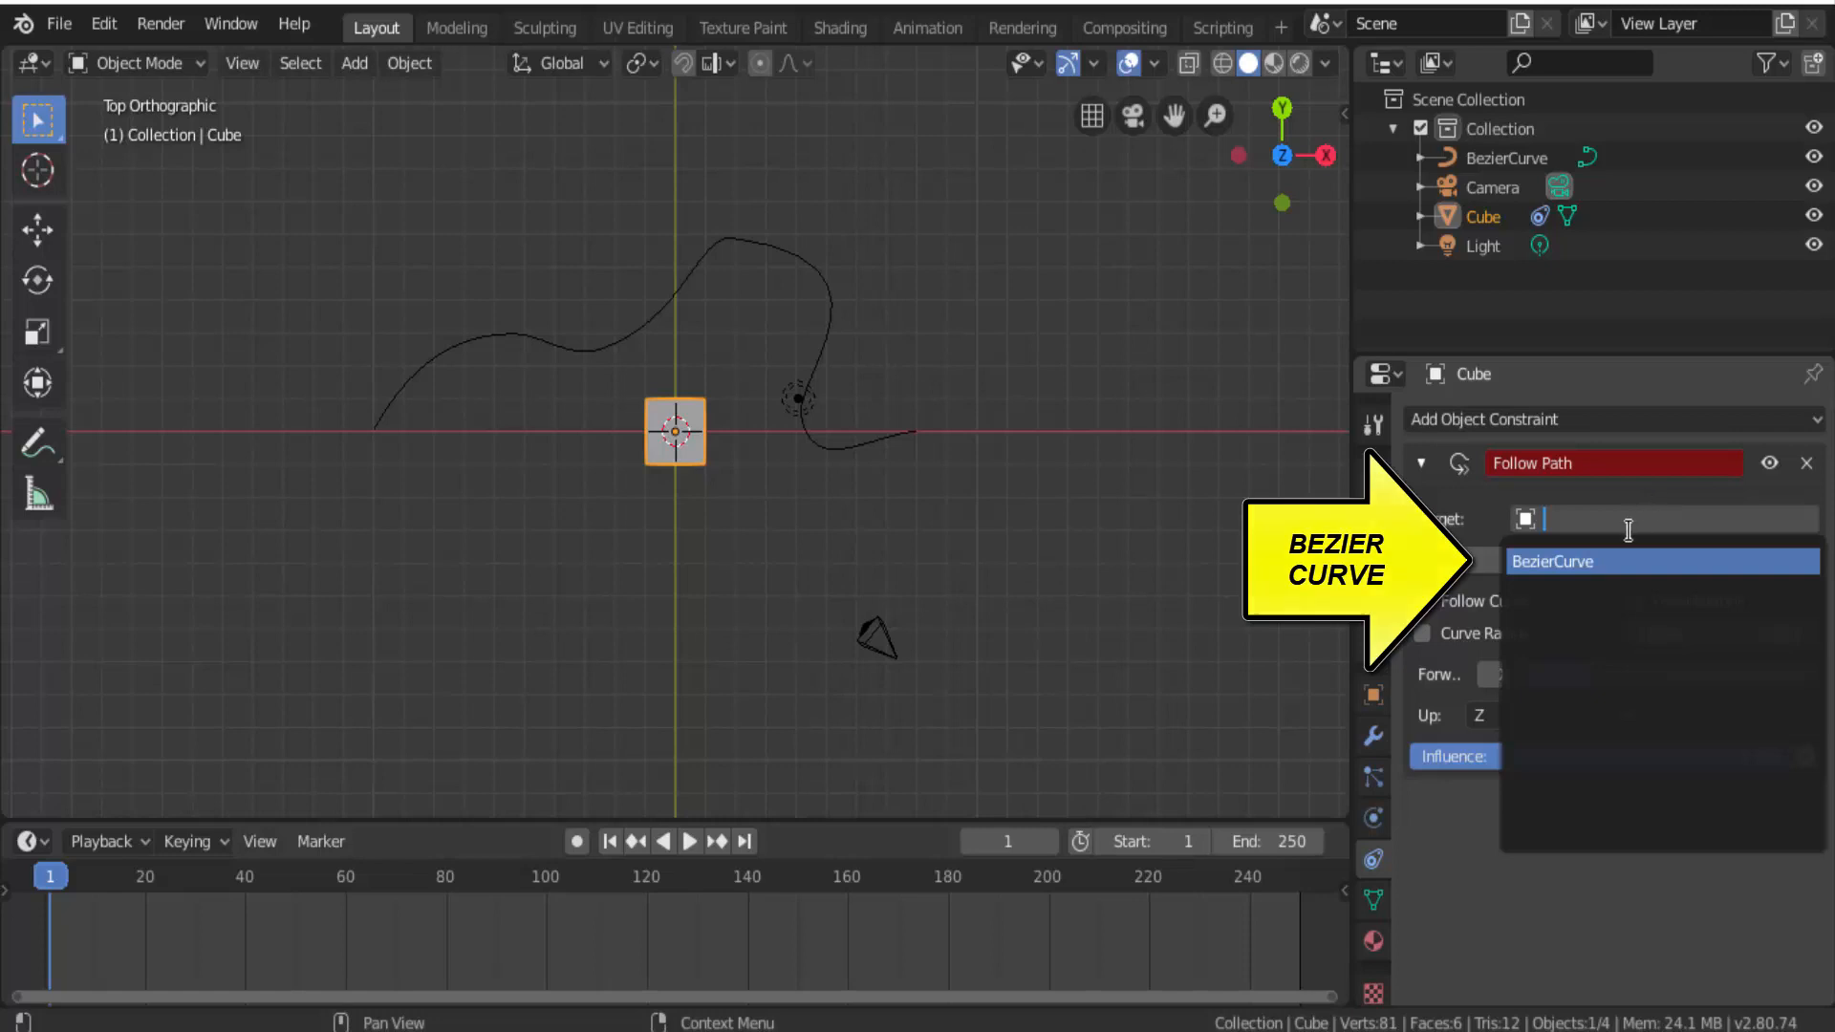
left_click(1577, 562)
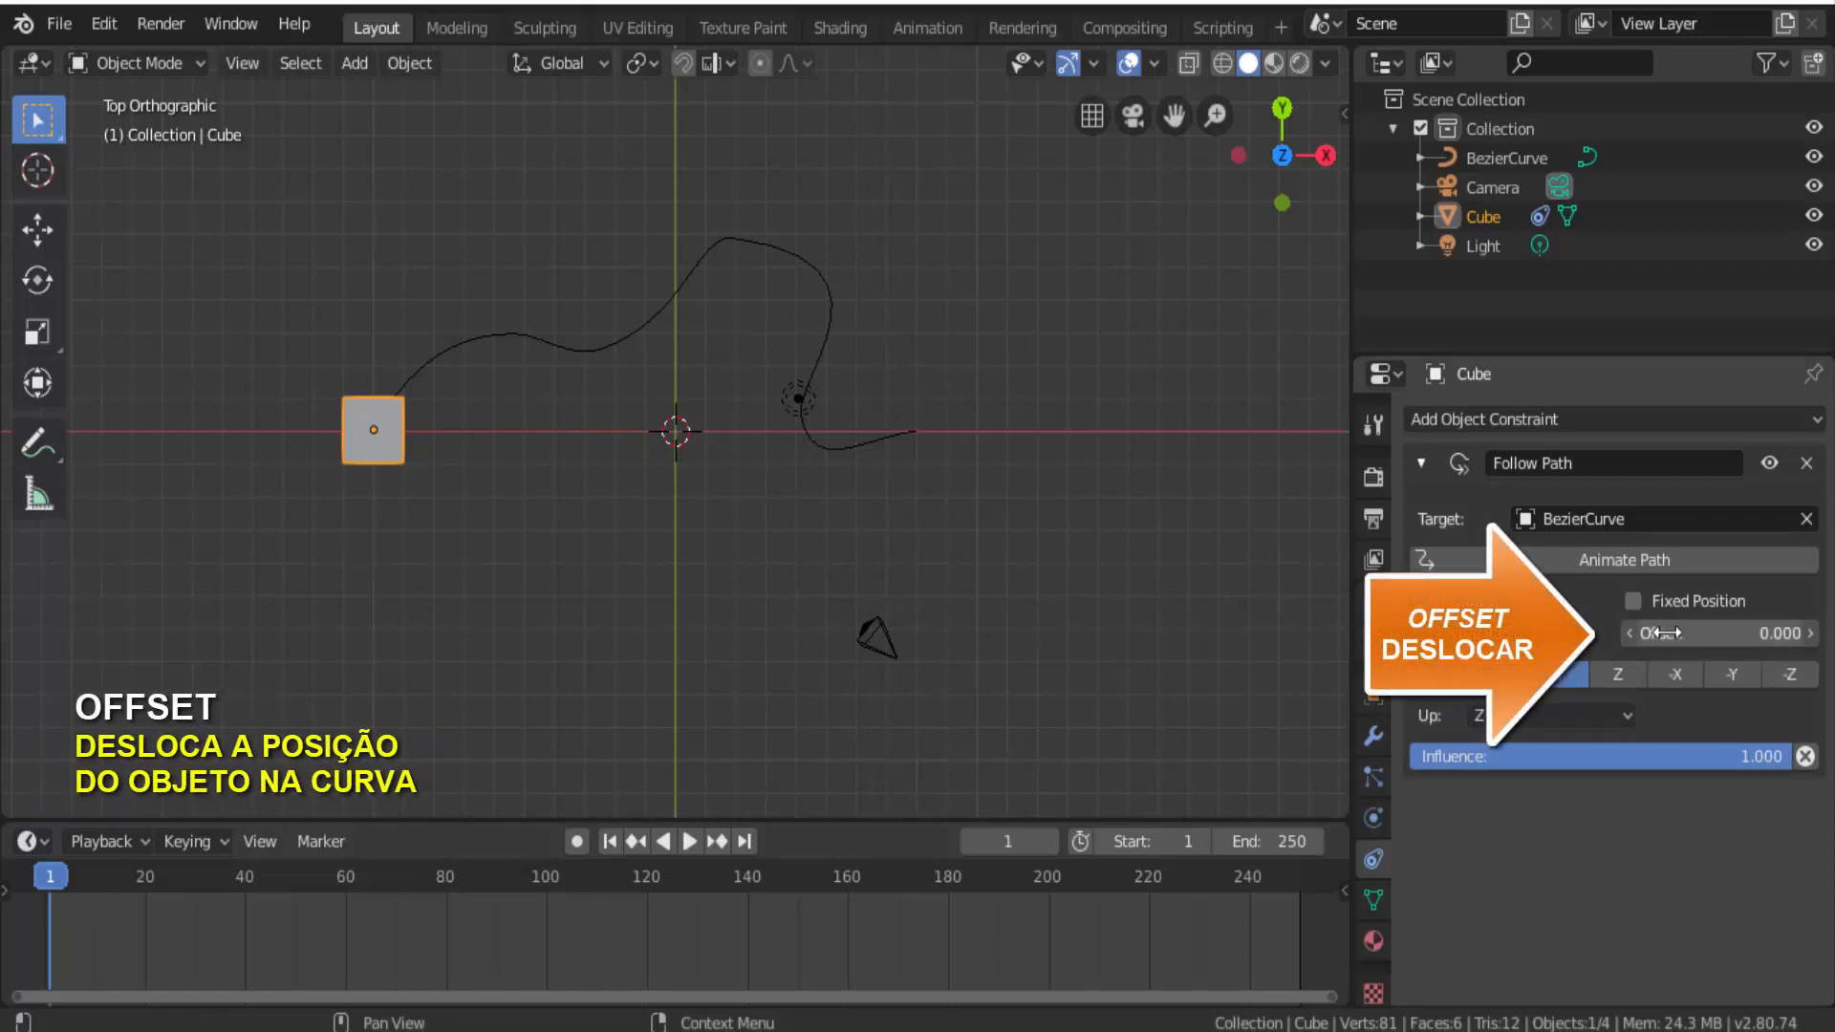
left_click_drag(1720, 633, 1292, 633)
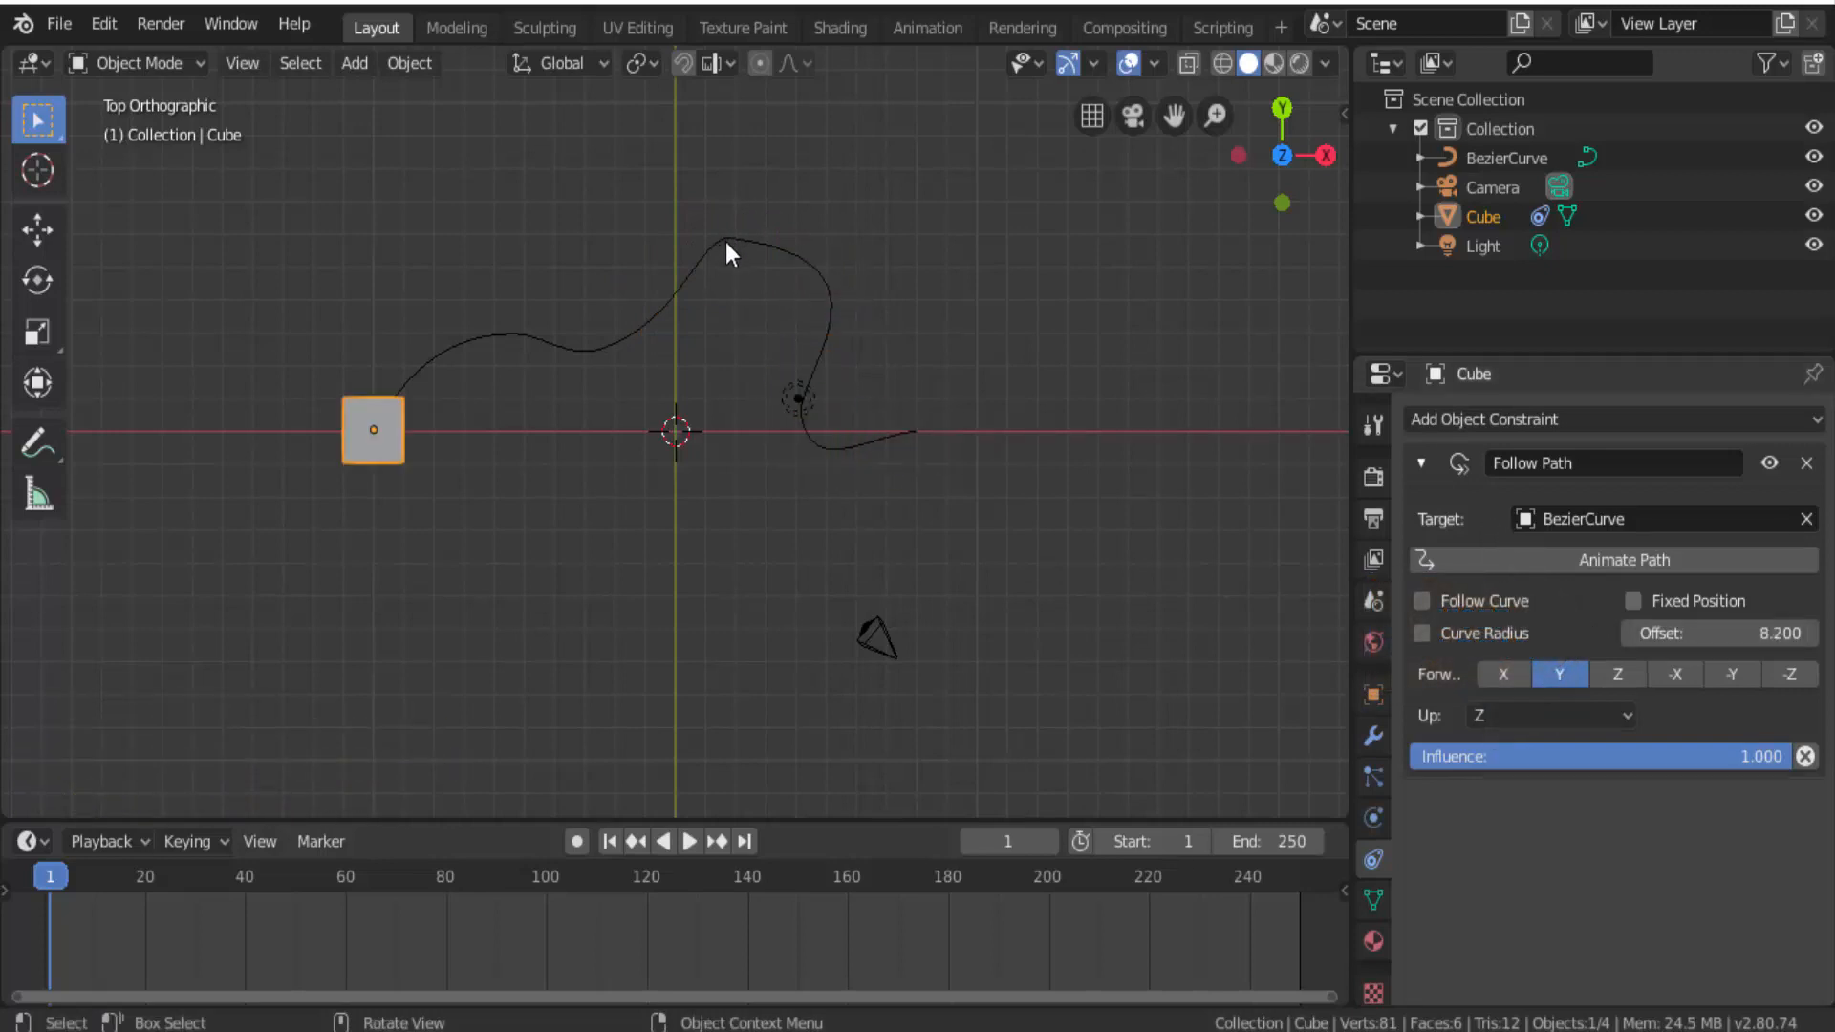
Reverse the Bezier curve with Switch Direction in Edit Mode and return to Object Mode.
left_click(726, 243)
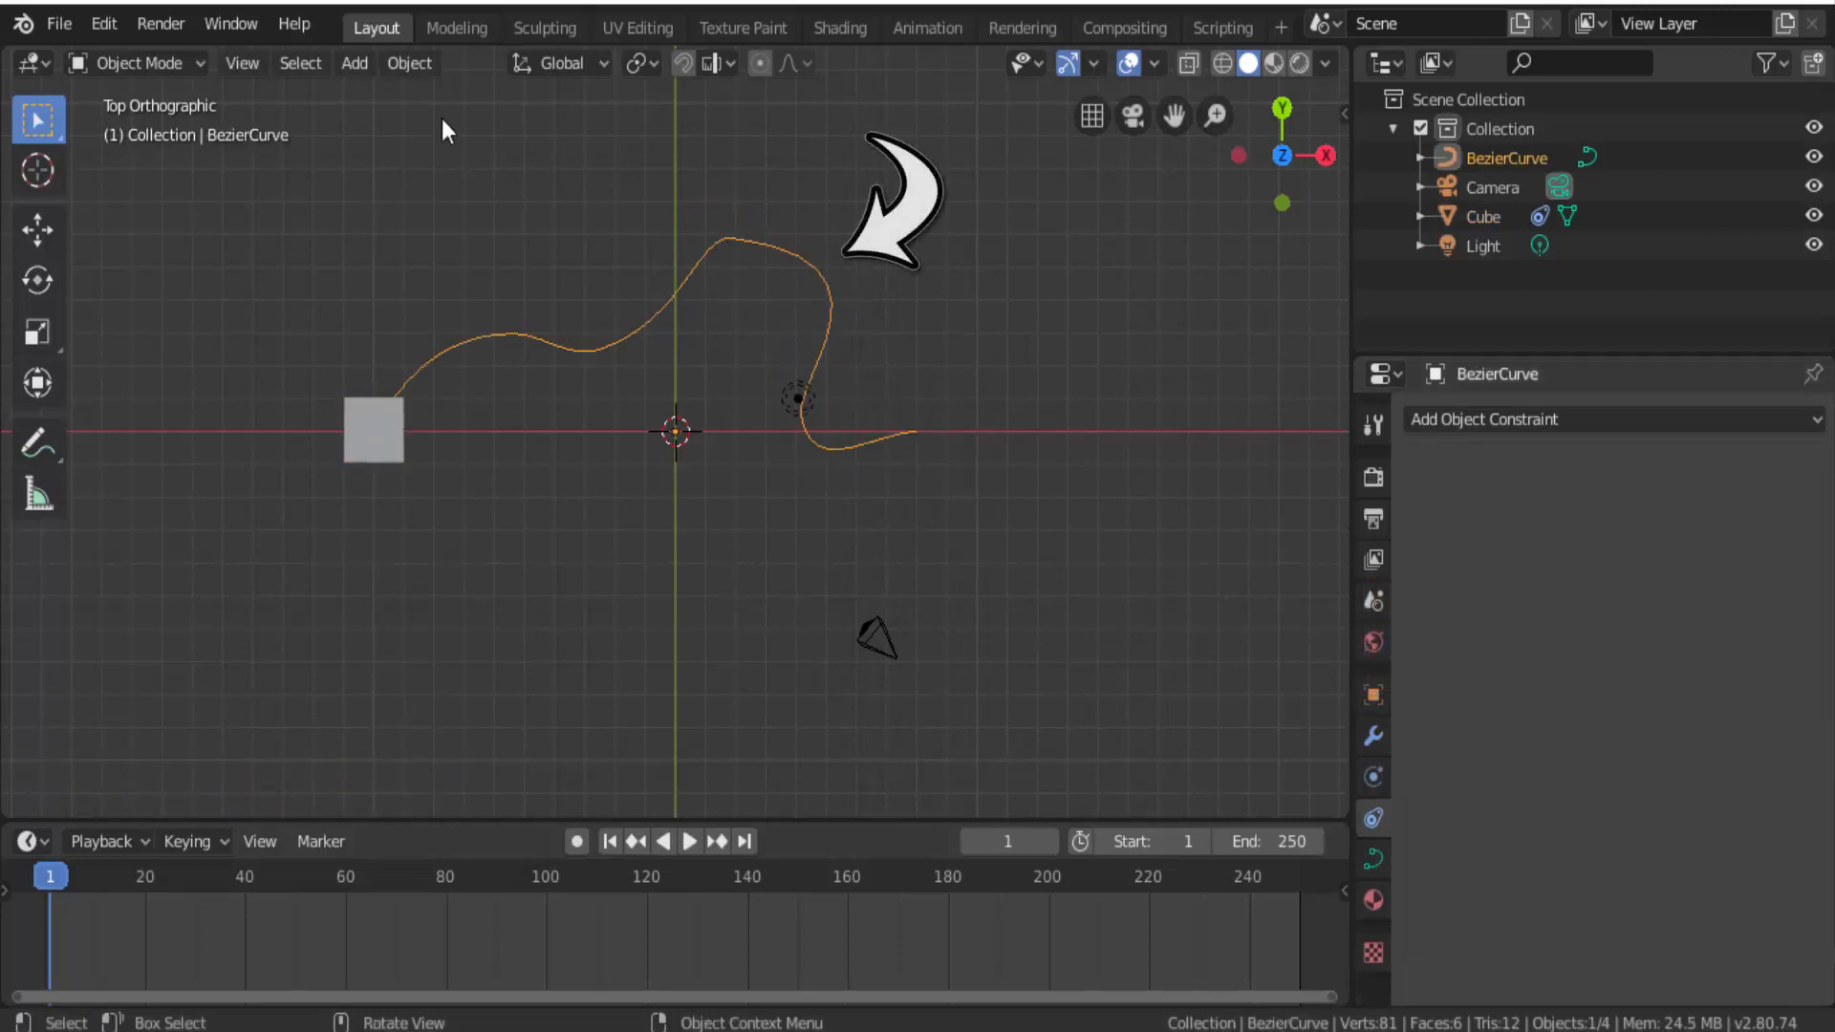
left_click(96, 61)
left_click(107, 131)
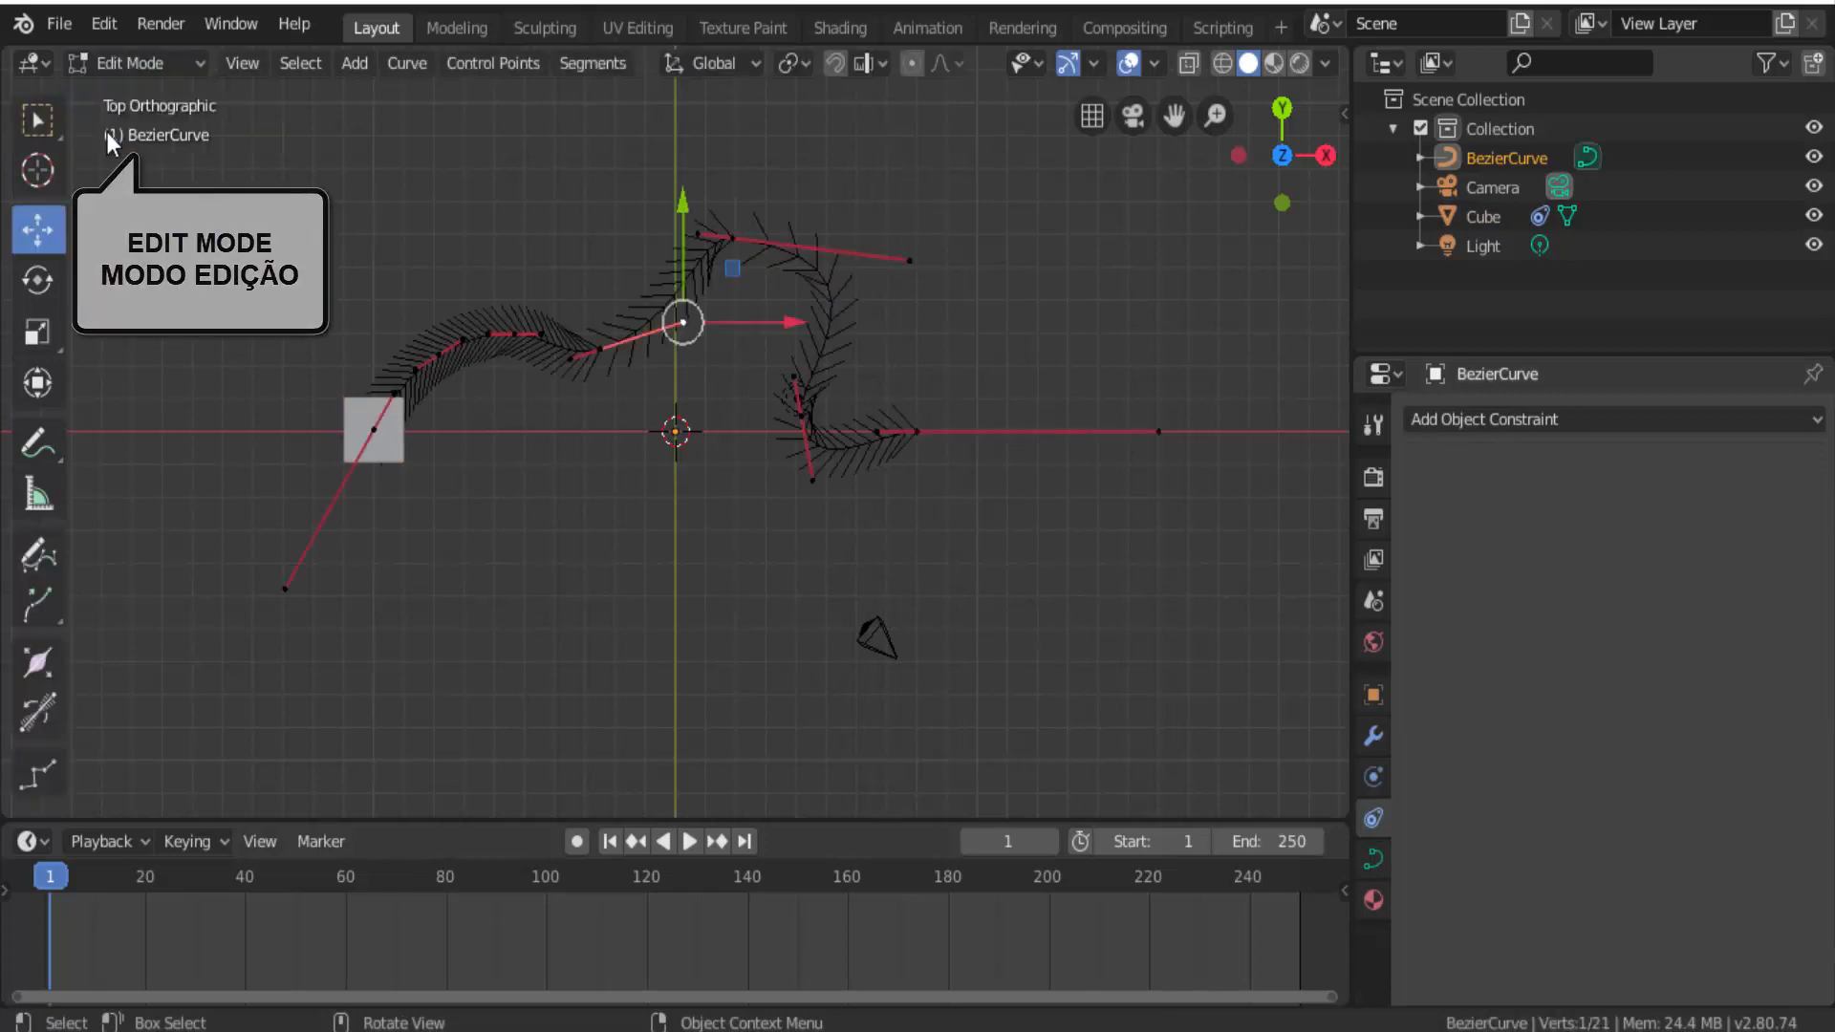
right_click(1093, 296)
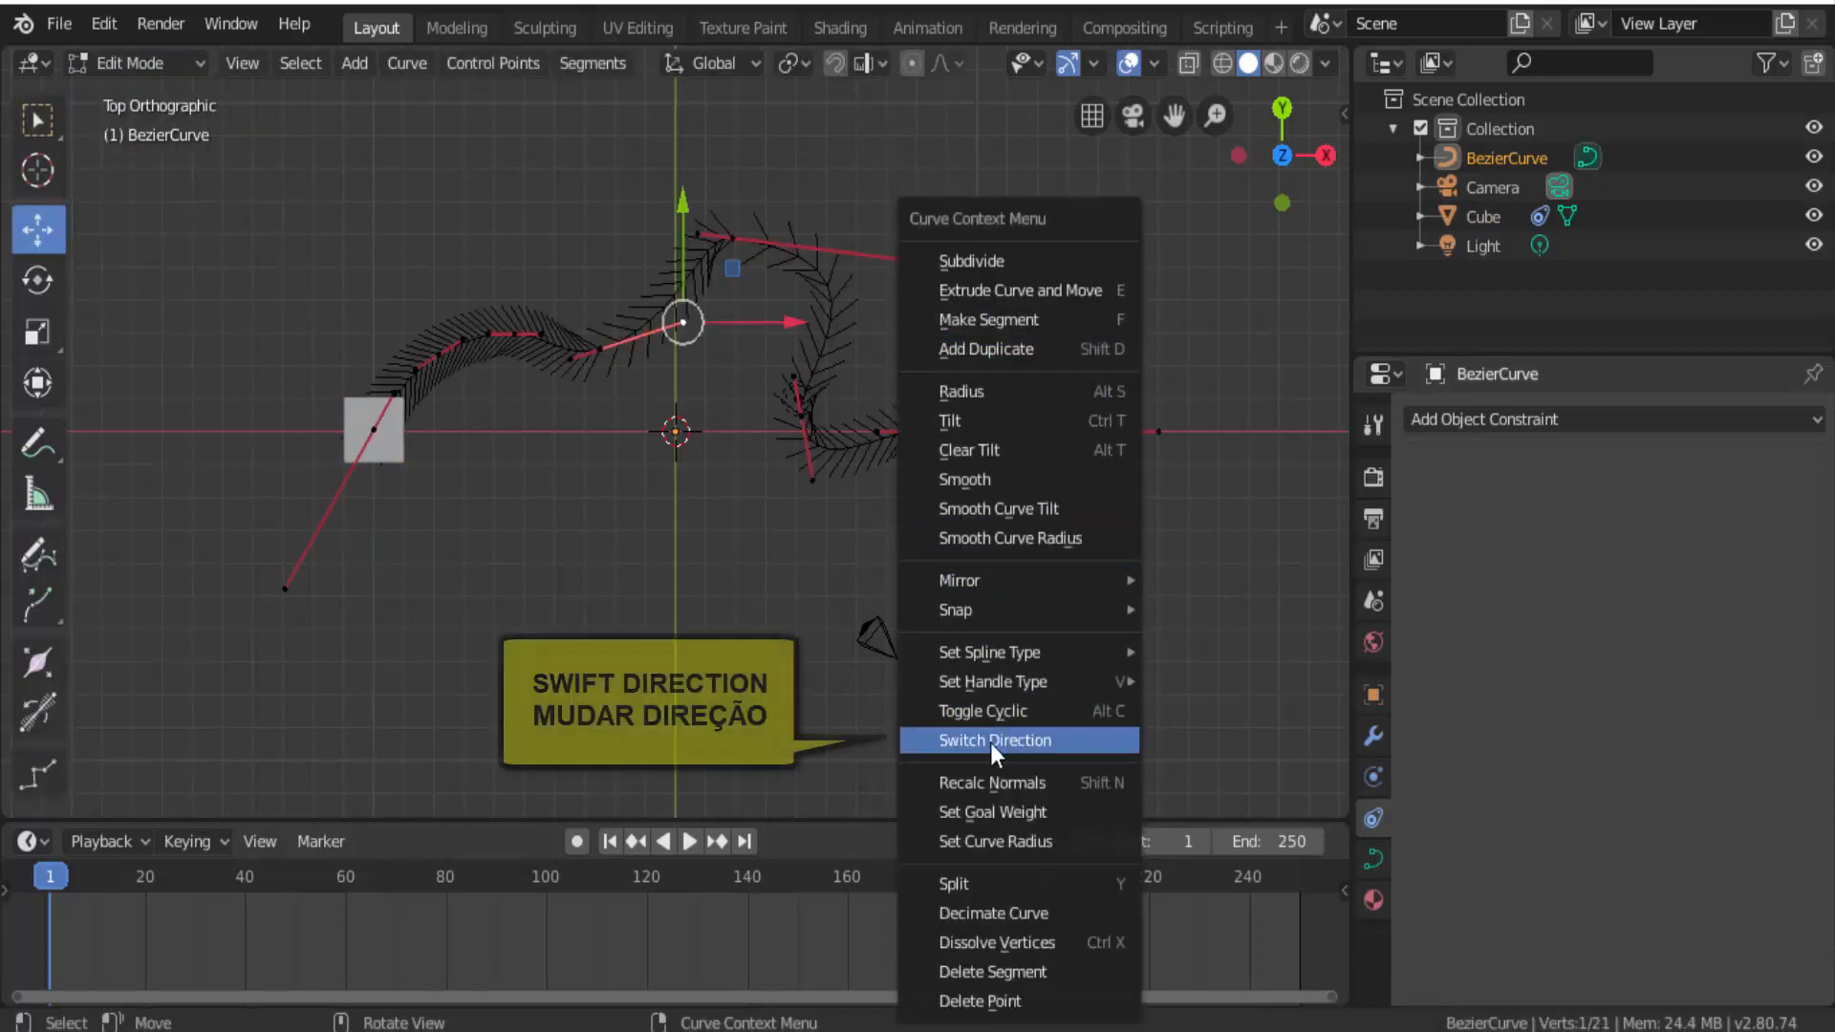
left_click(1022, 742)
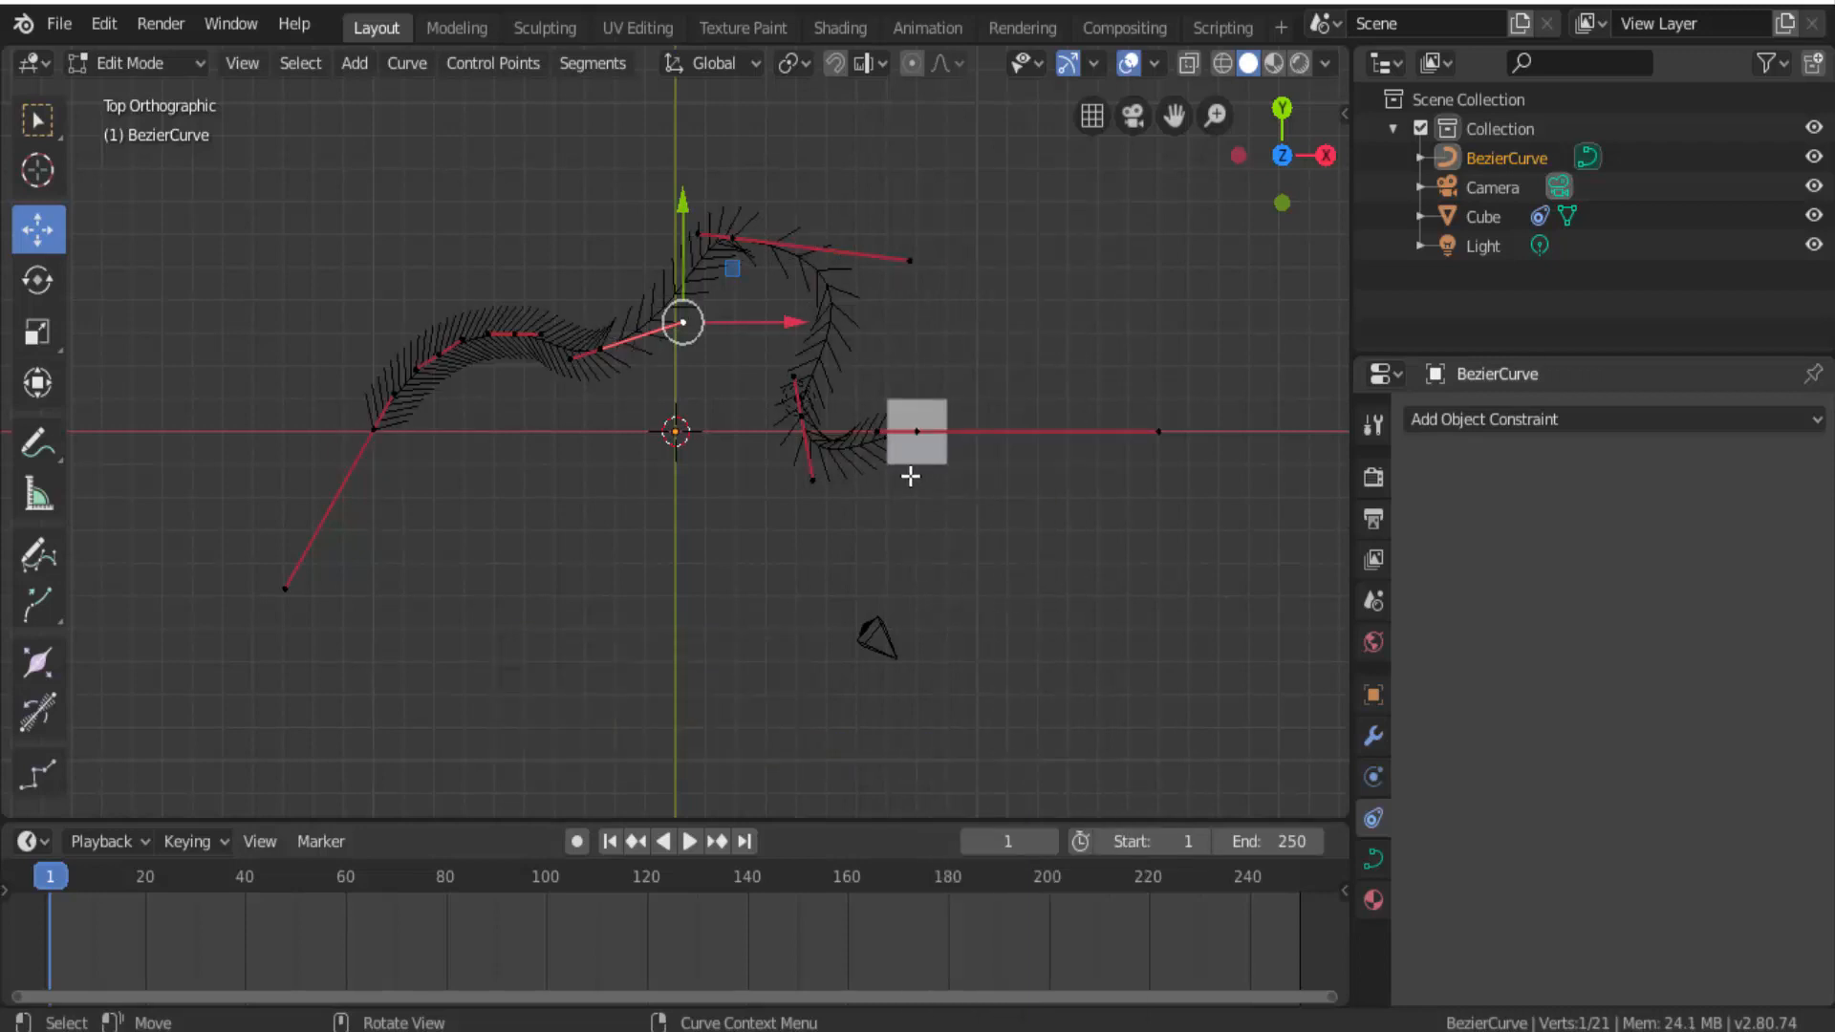
left_click(148, 63)
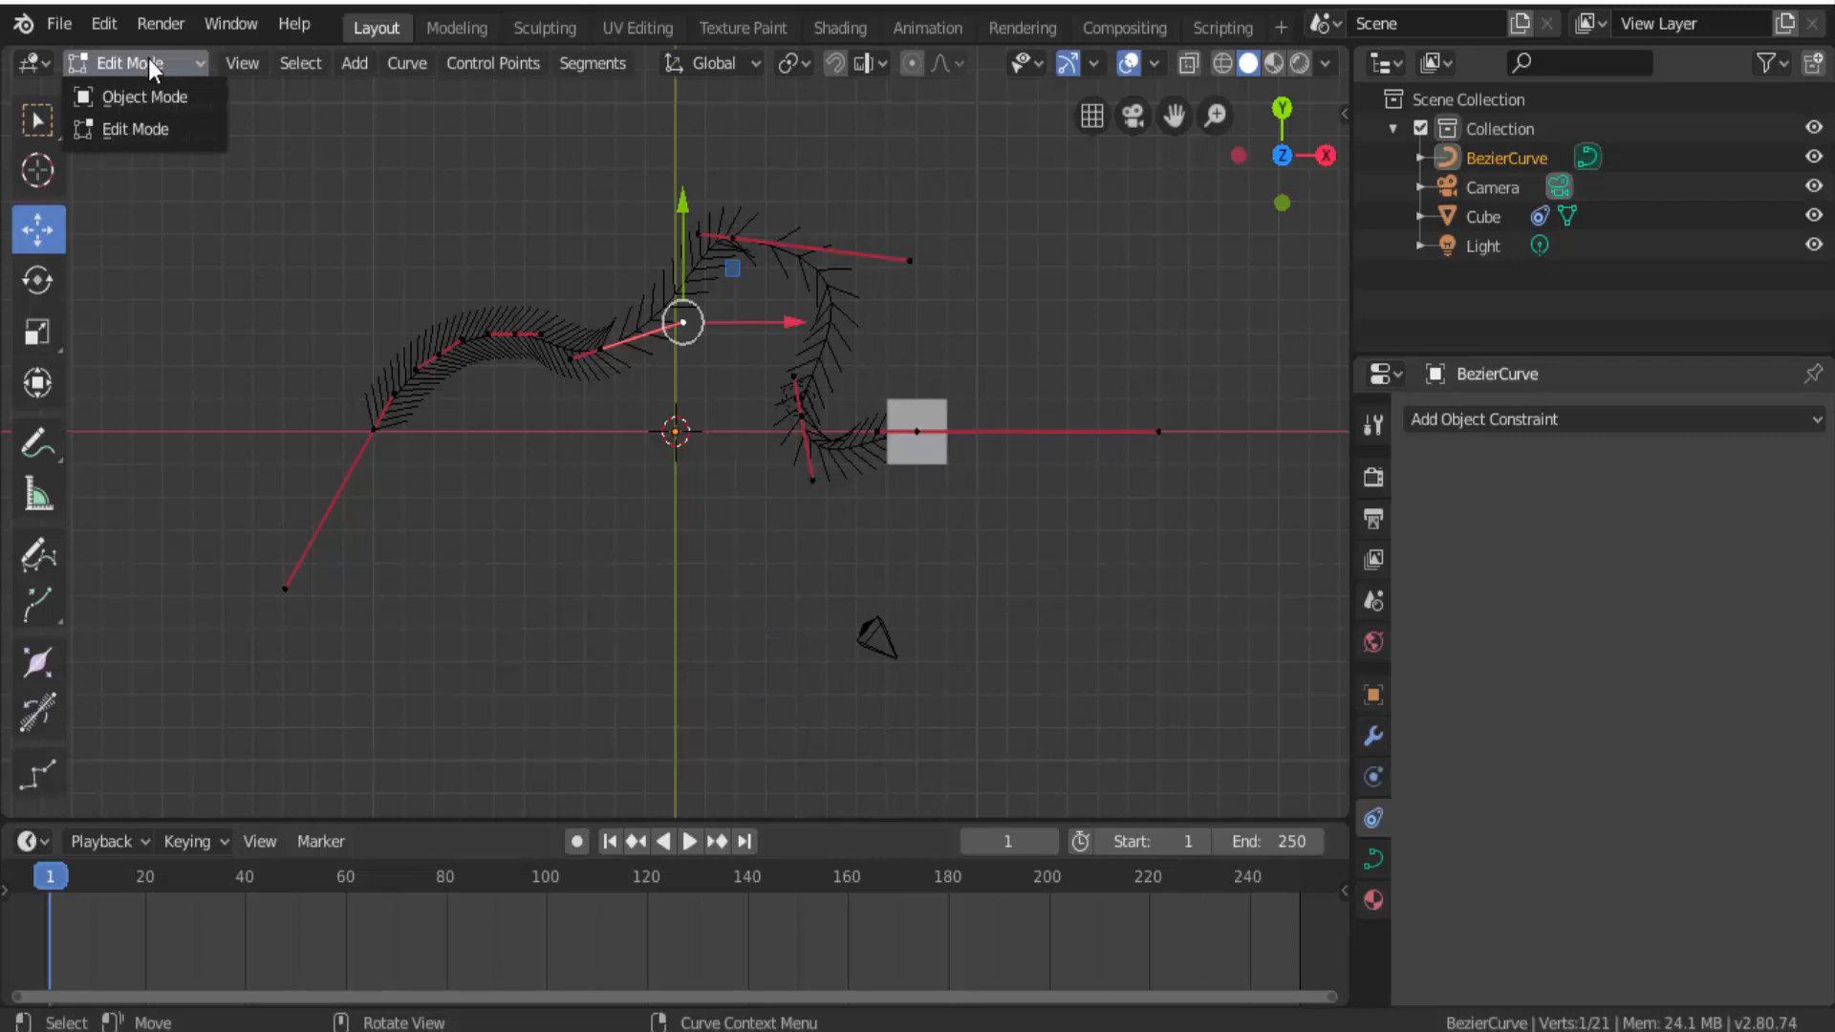
left_click(143, 95)
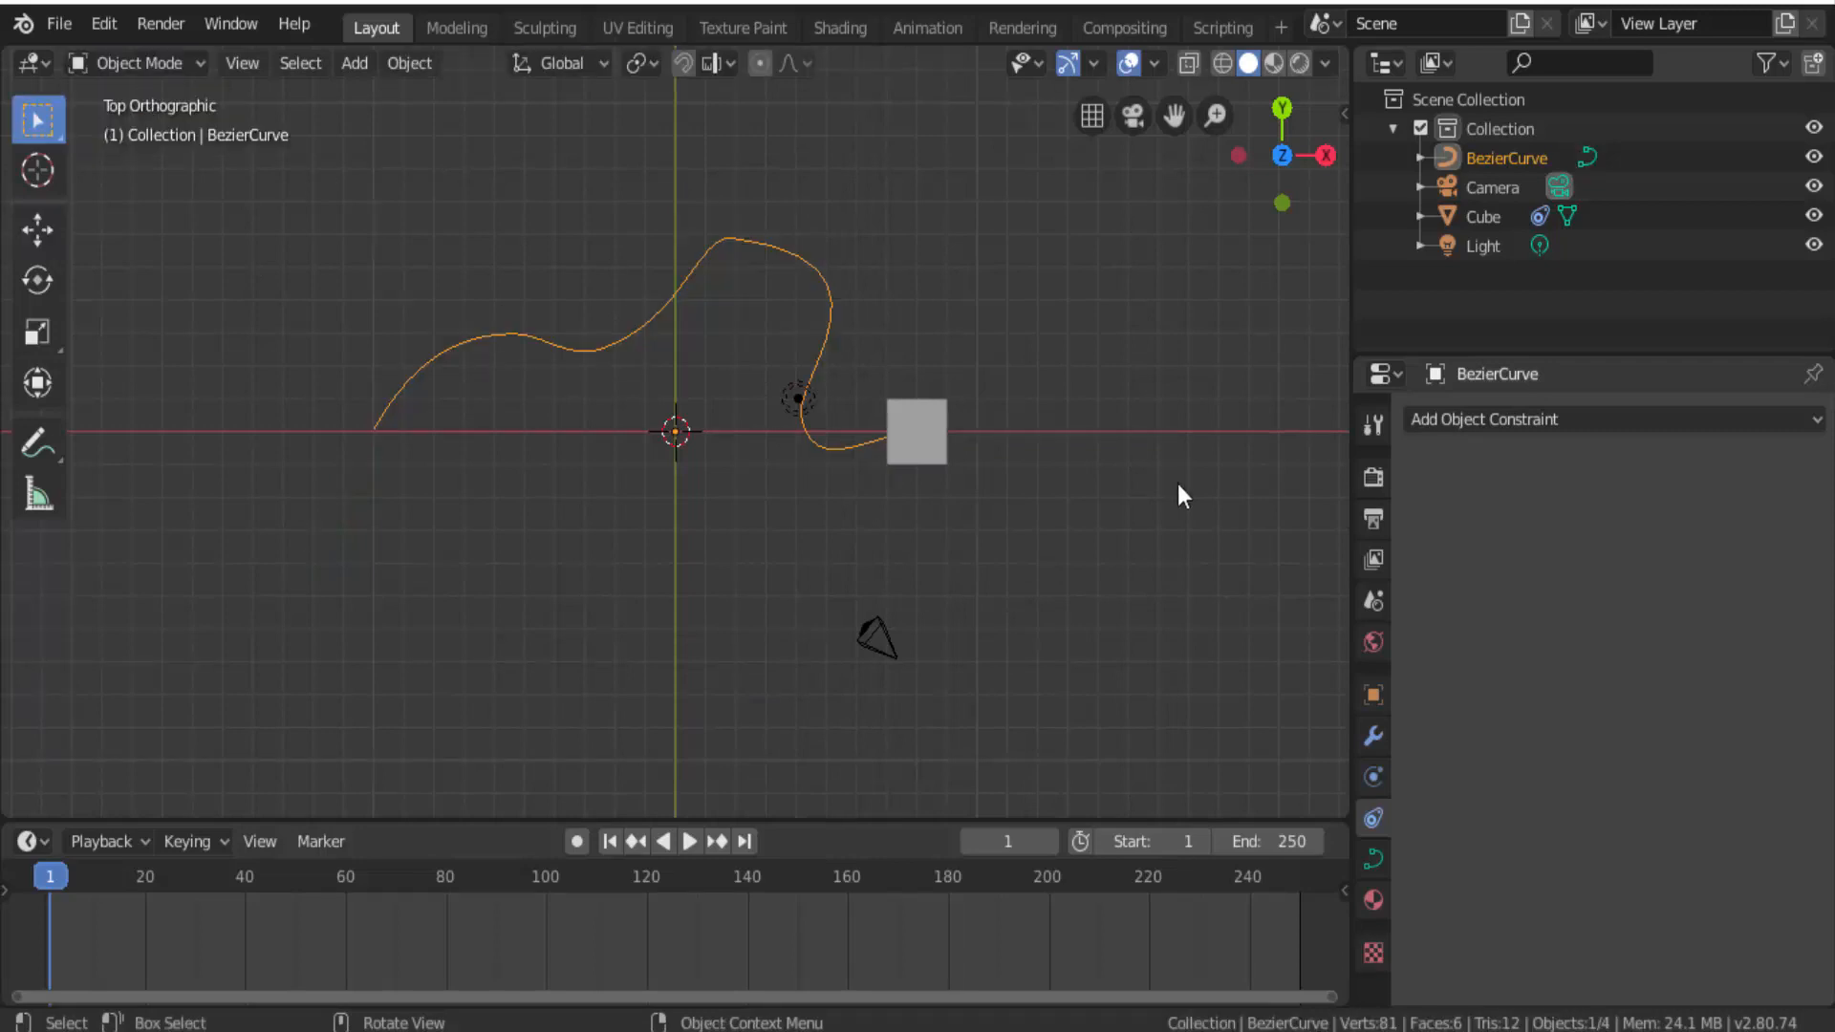
Try an offset of 45.5 on the cube's Follow Path constraint, reset it to 0, and enable Follow Curve.
left_click(923, 426)
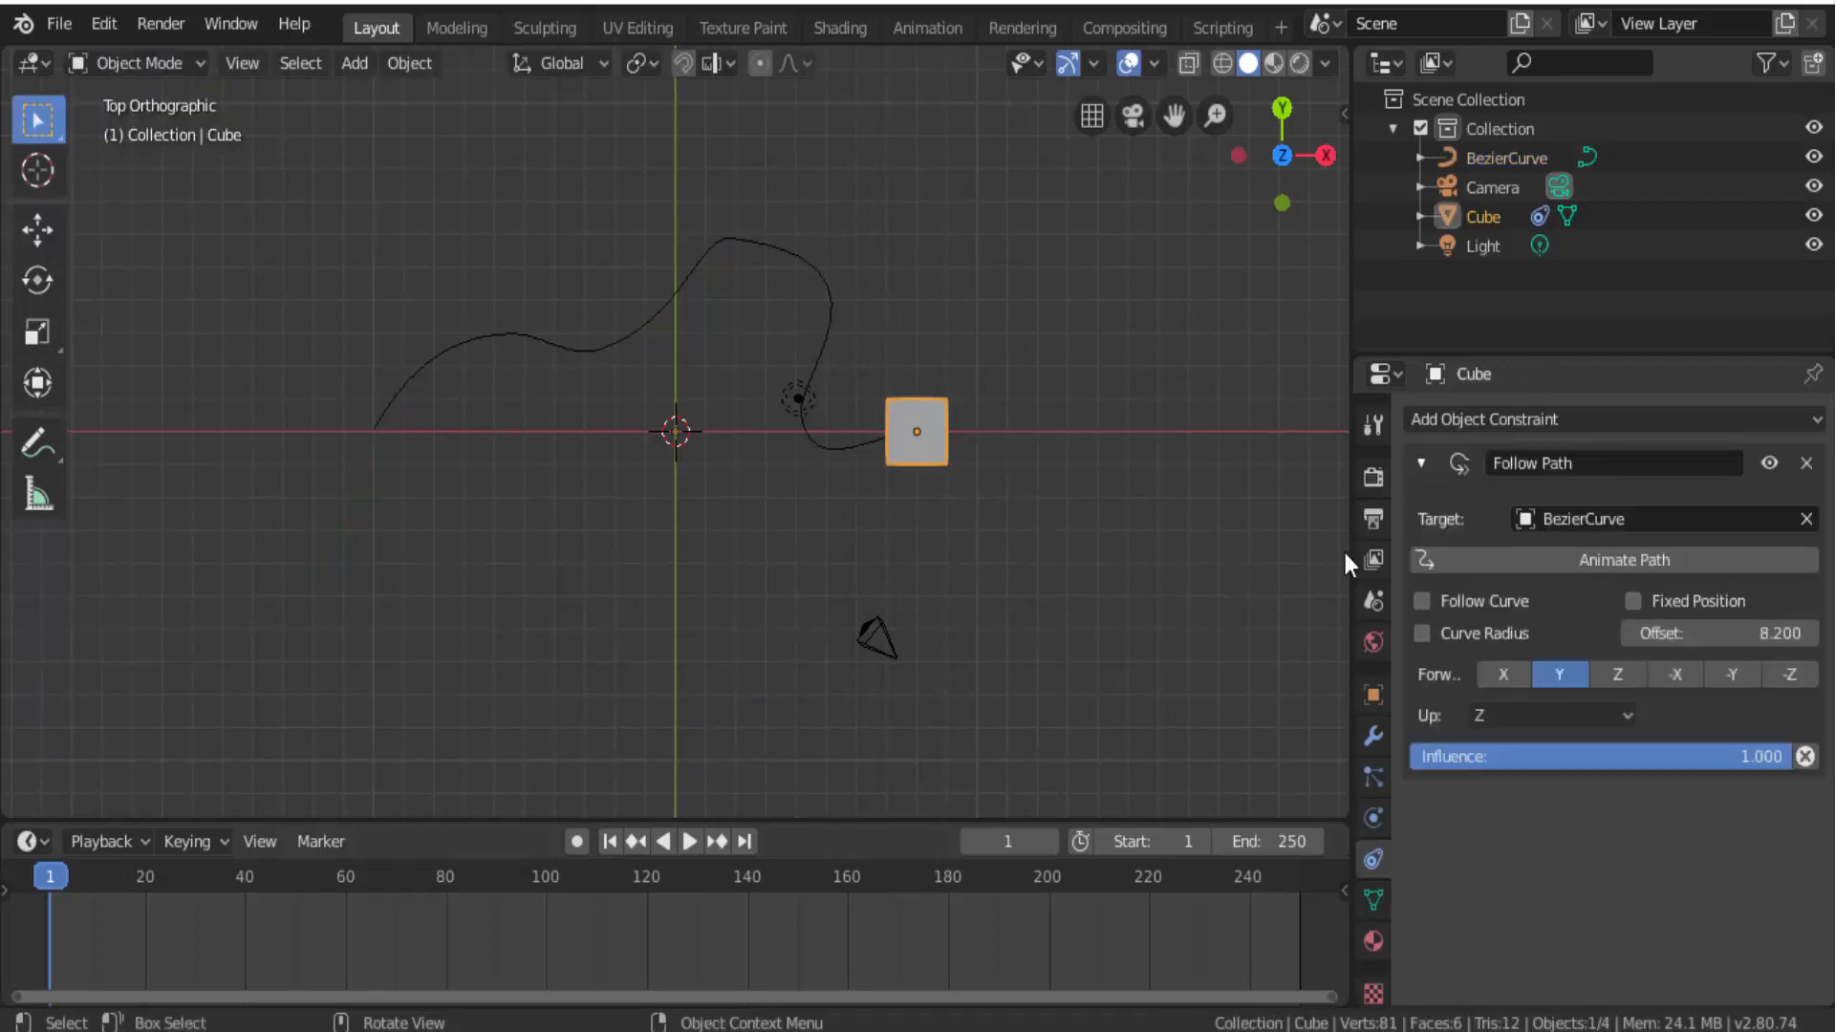
left_click_drag(1690, 630, 1813, 632)
left_click(1715, 631)
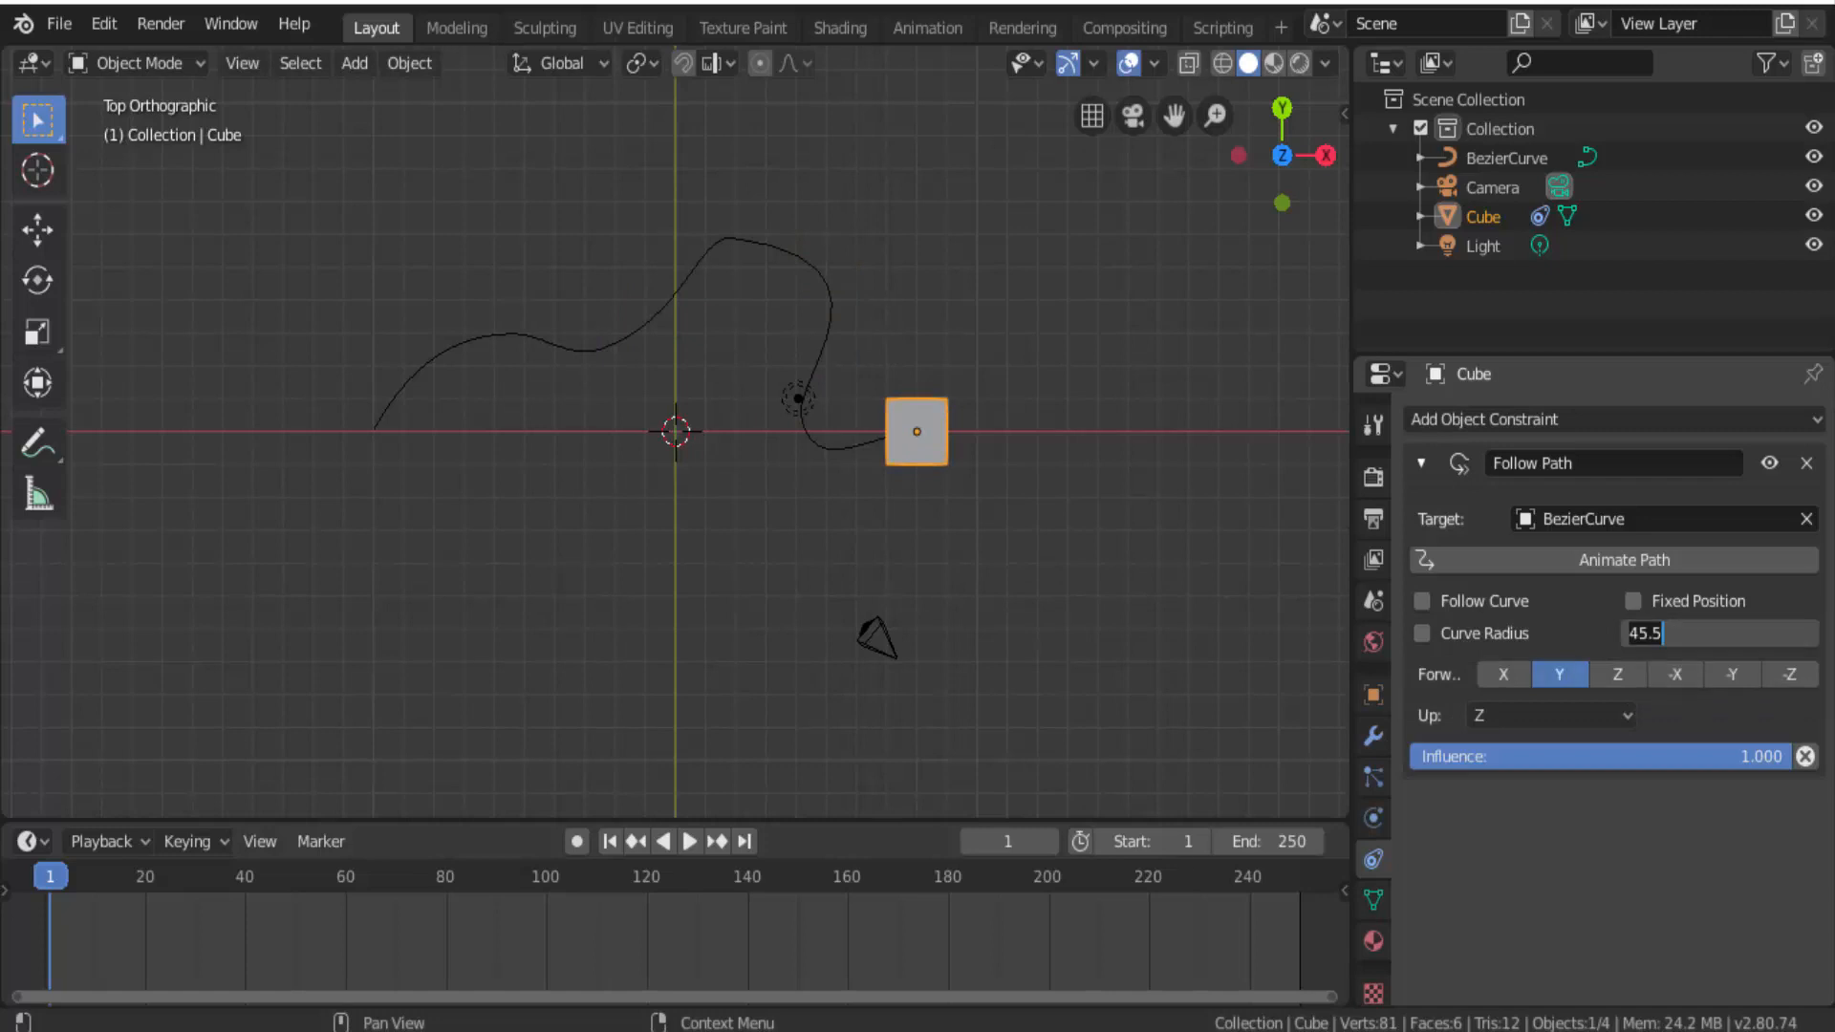
type("0")
key("Return")
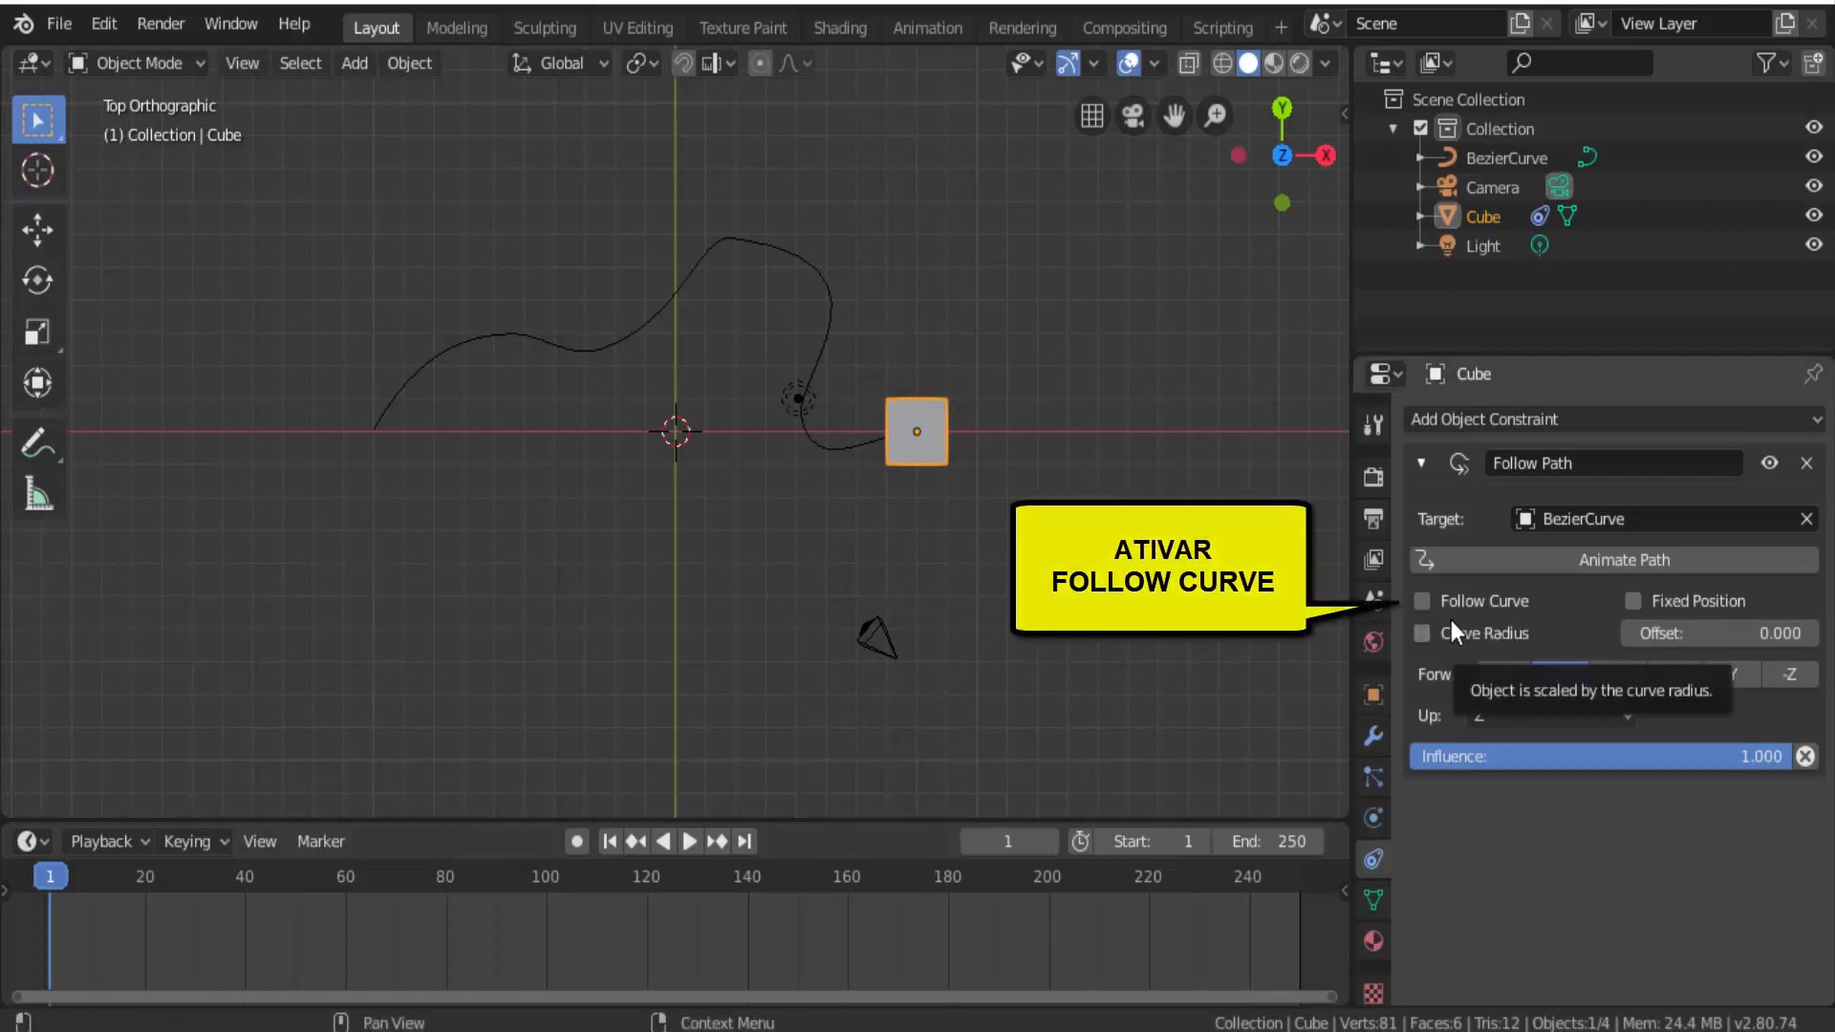
left_click(1423, 602)
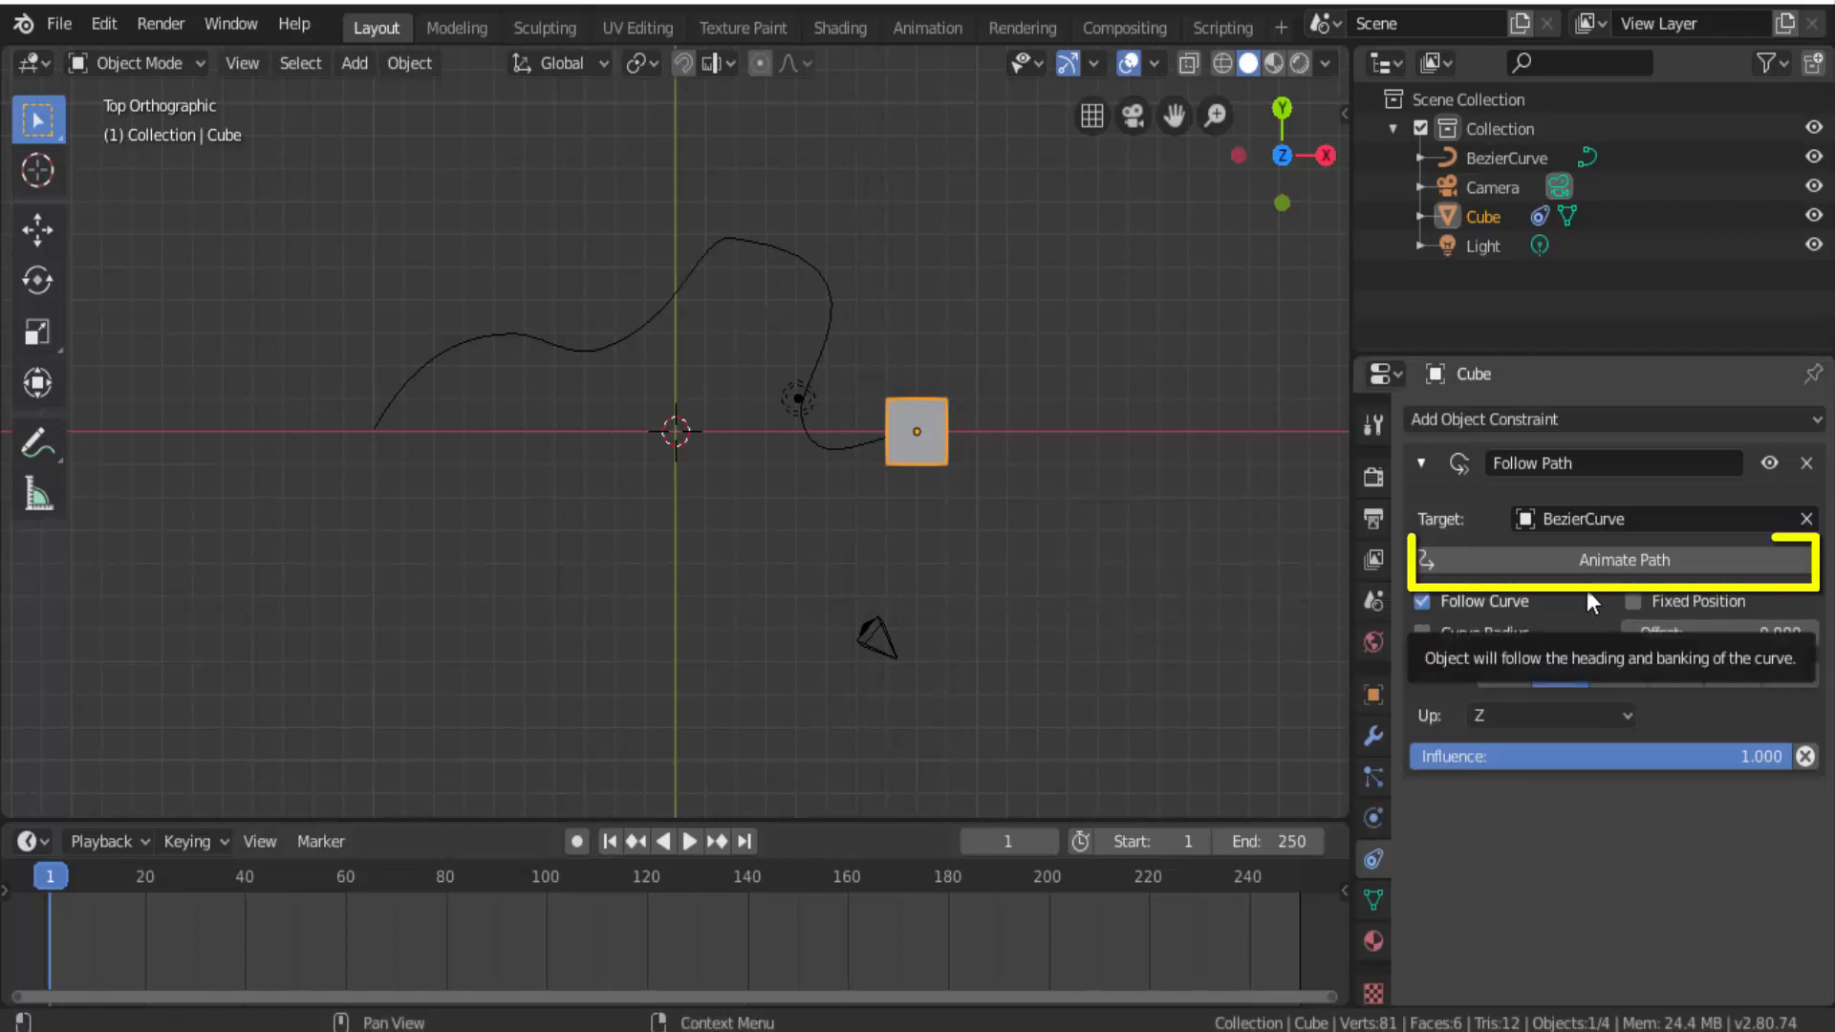
Apply Animate Path to the constraint and preview the cube's motion by playback and scrubbing, stopping at frame 100.
left_click(1617, 562)
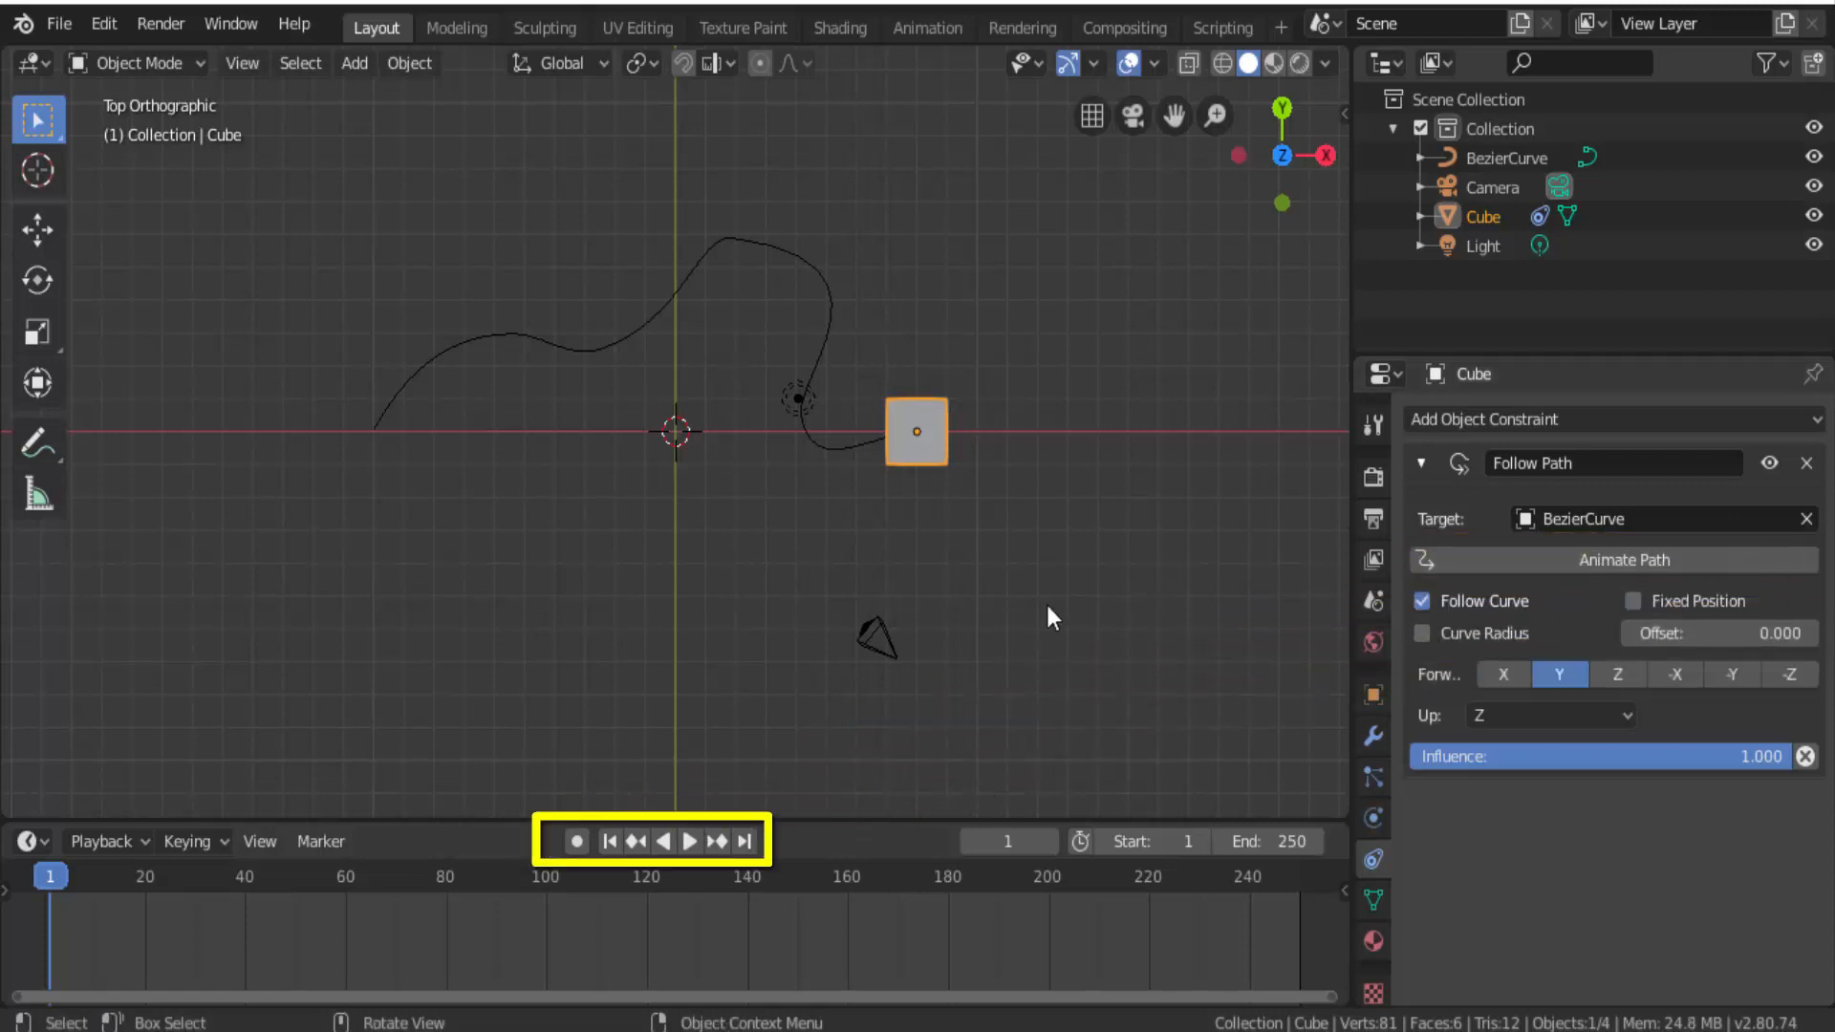
left_click(690, 847)
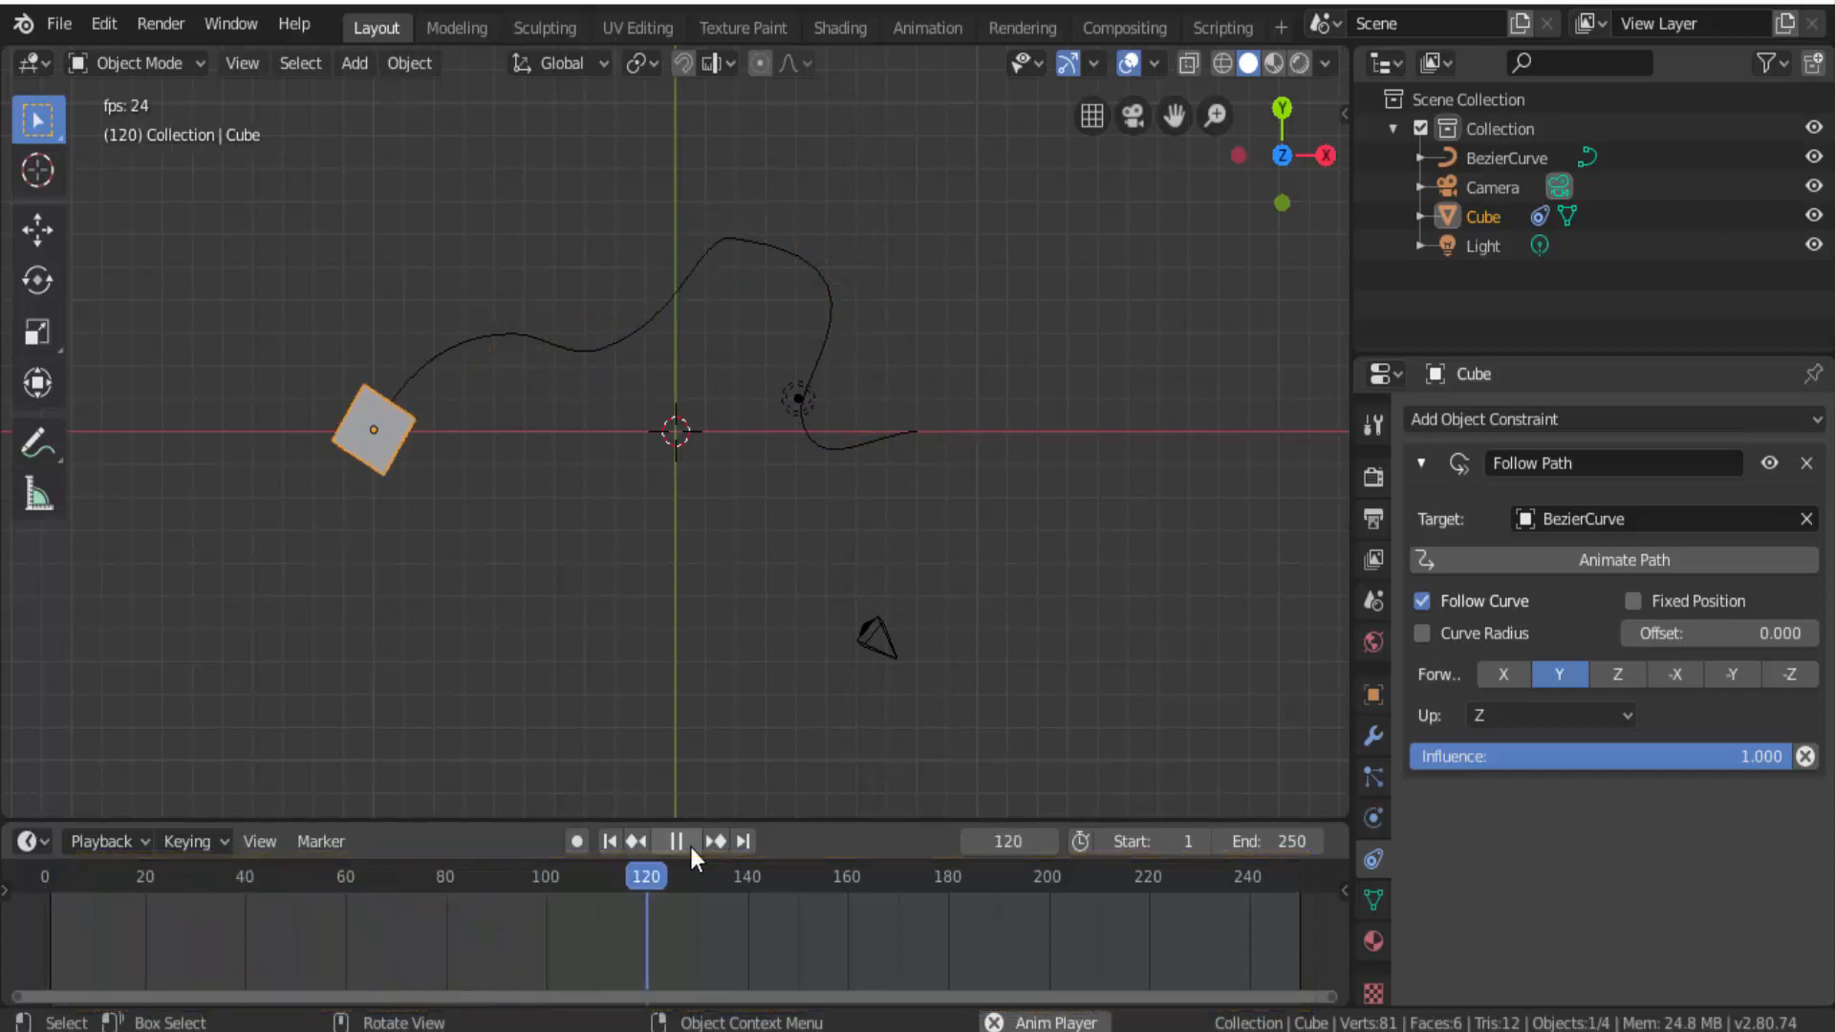
left_click(690, 847)
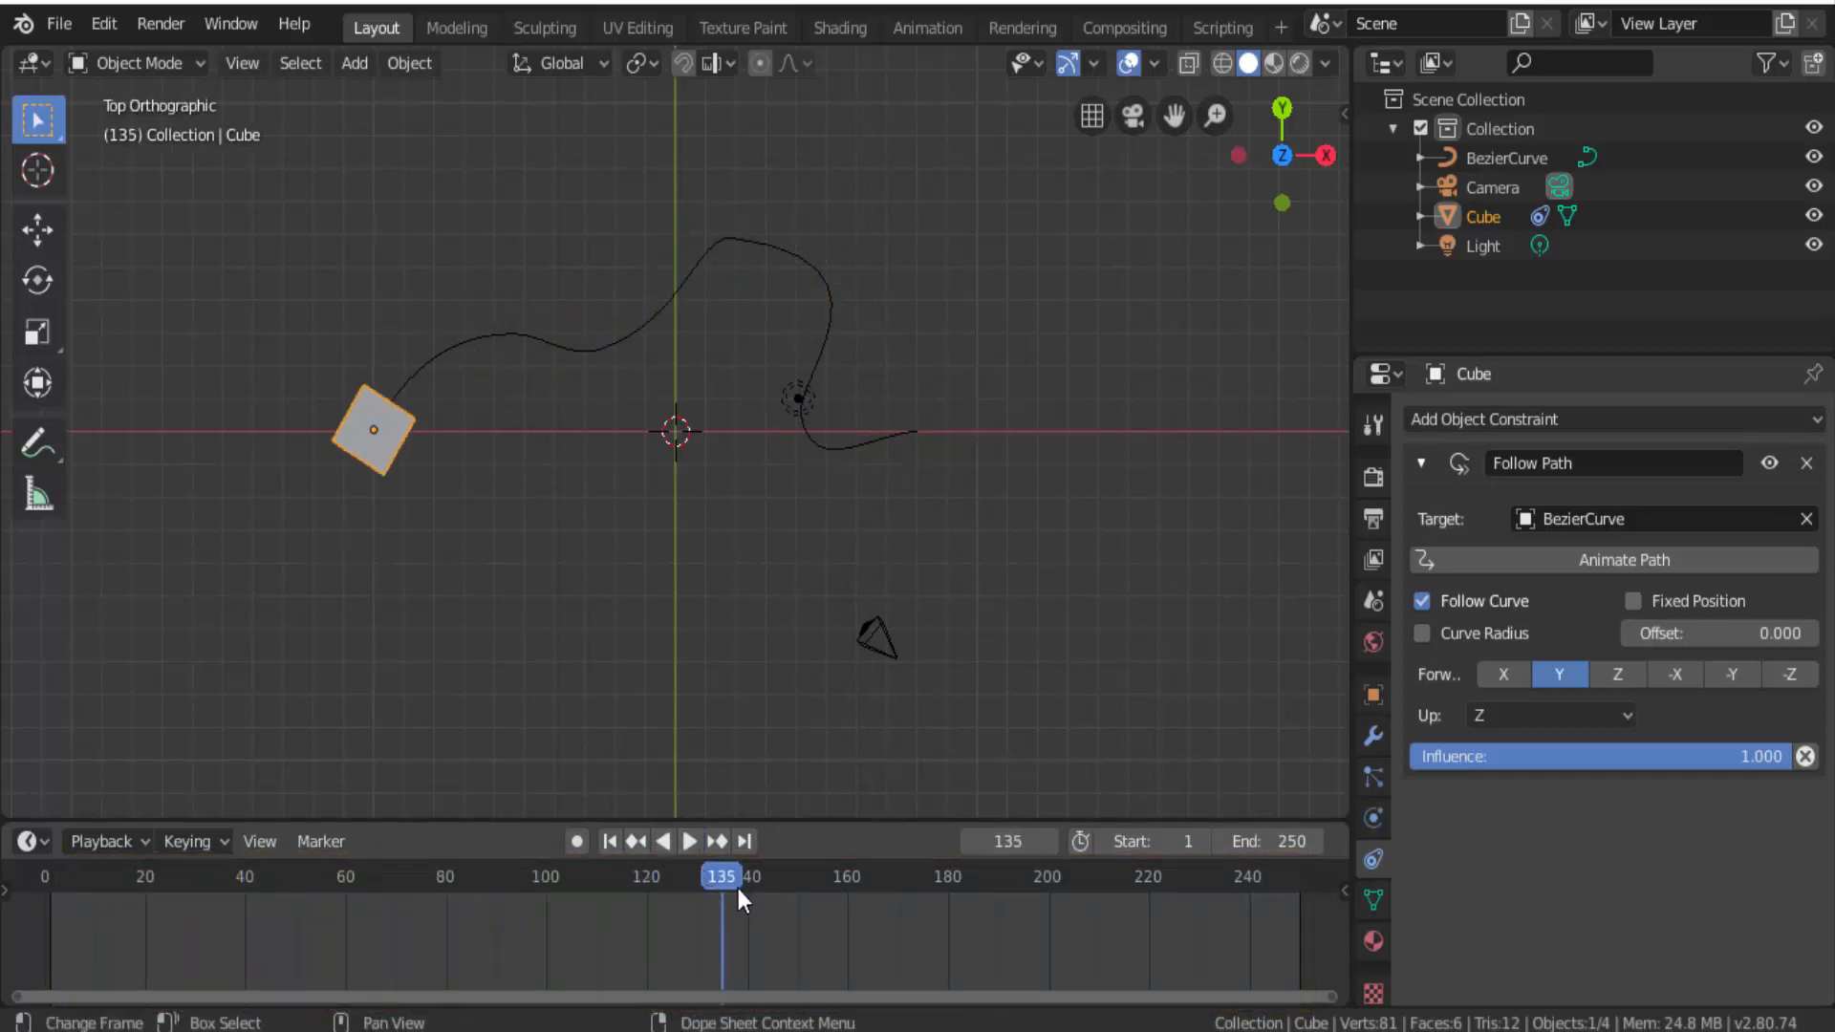
left_click_drag(738, 887, 32, 904)
left_click_drag(151, 898, 547, 874)
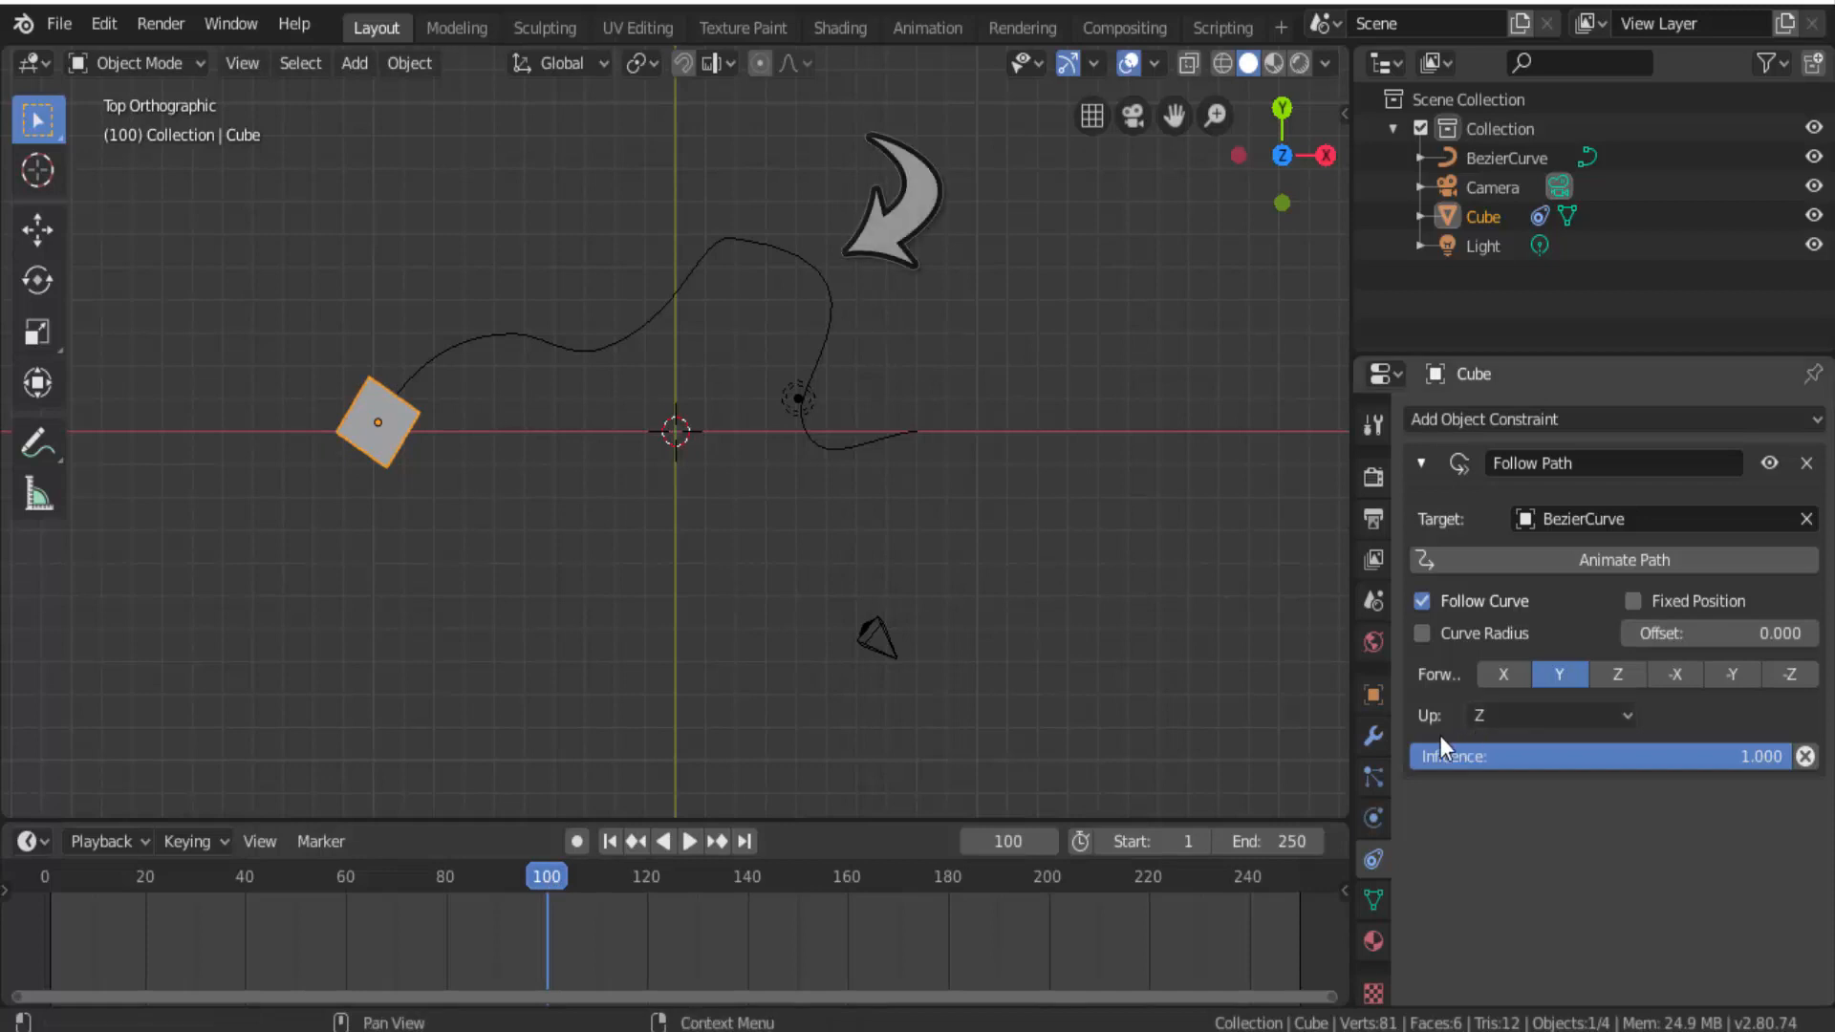
Disable Path Animation in the Bezier curve's data properties and enable it again.
left_click(795, 255)
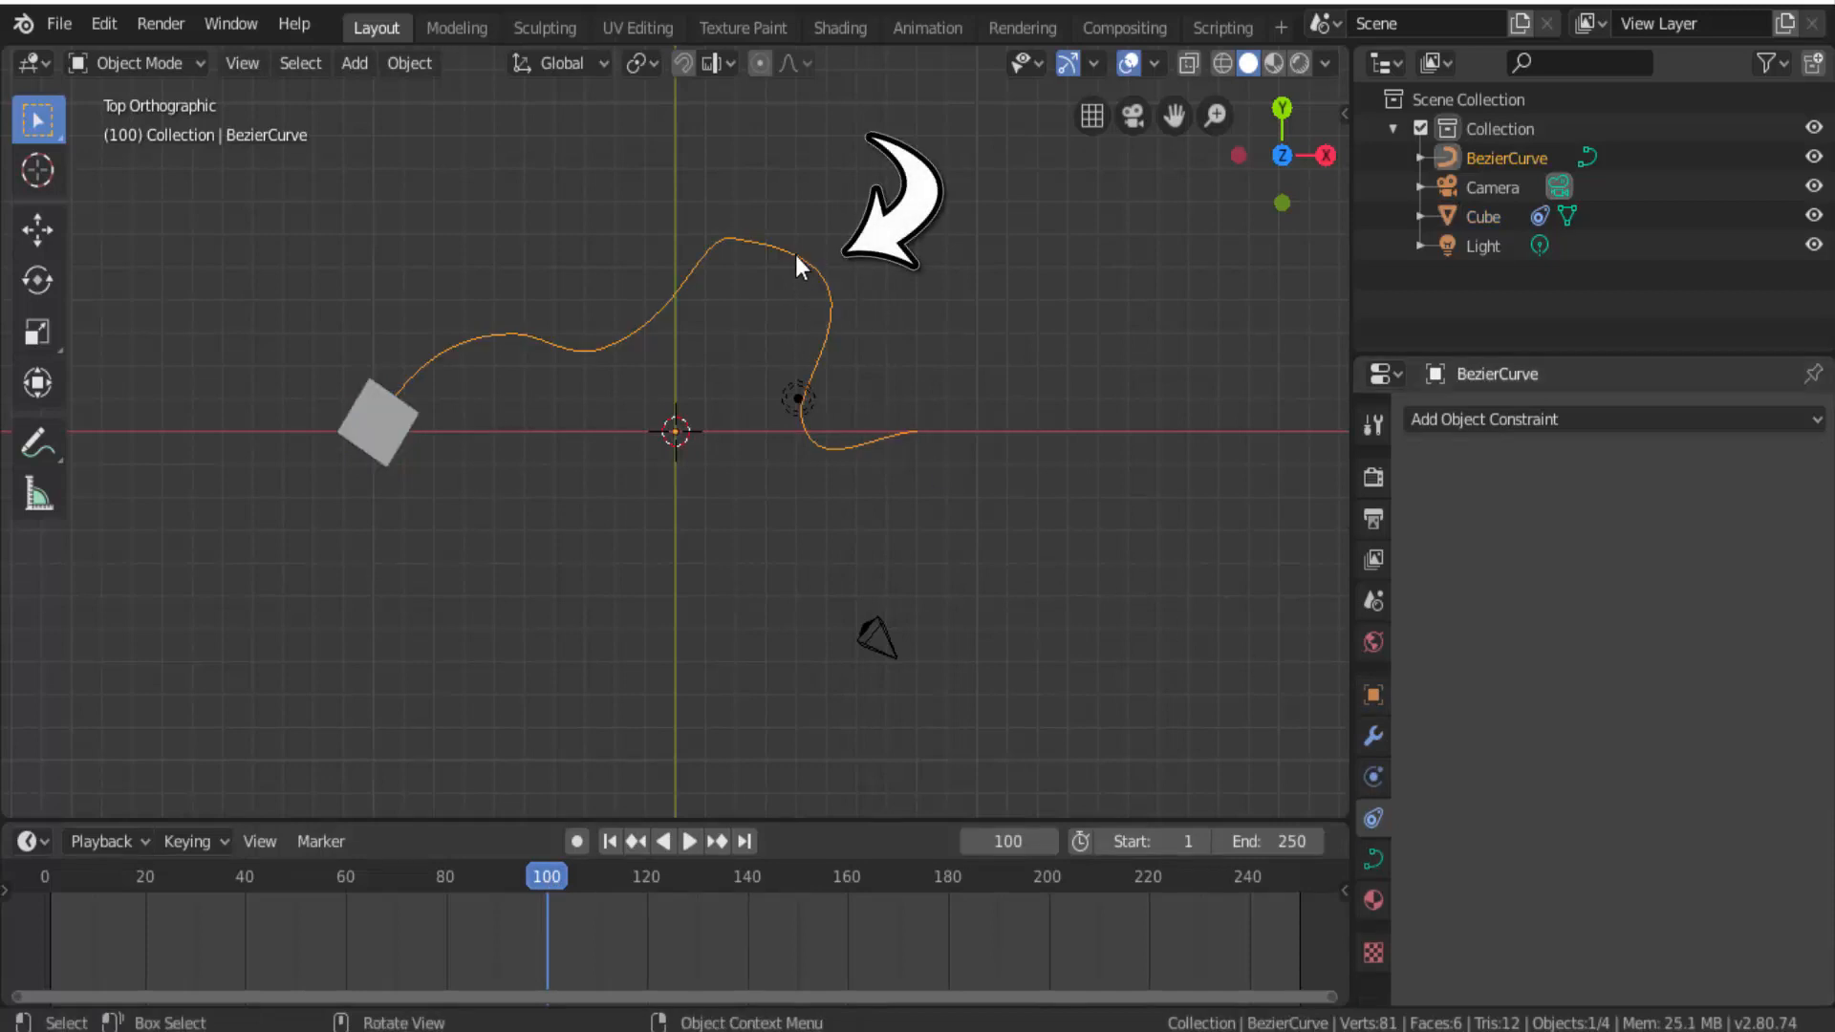
left_click(1372, 860)
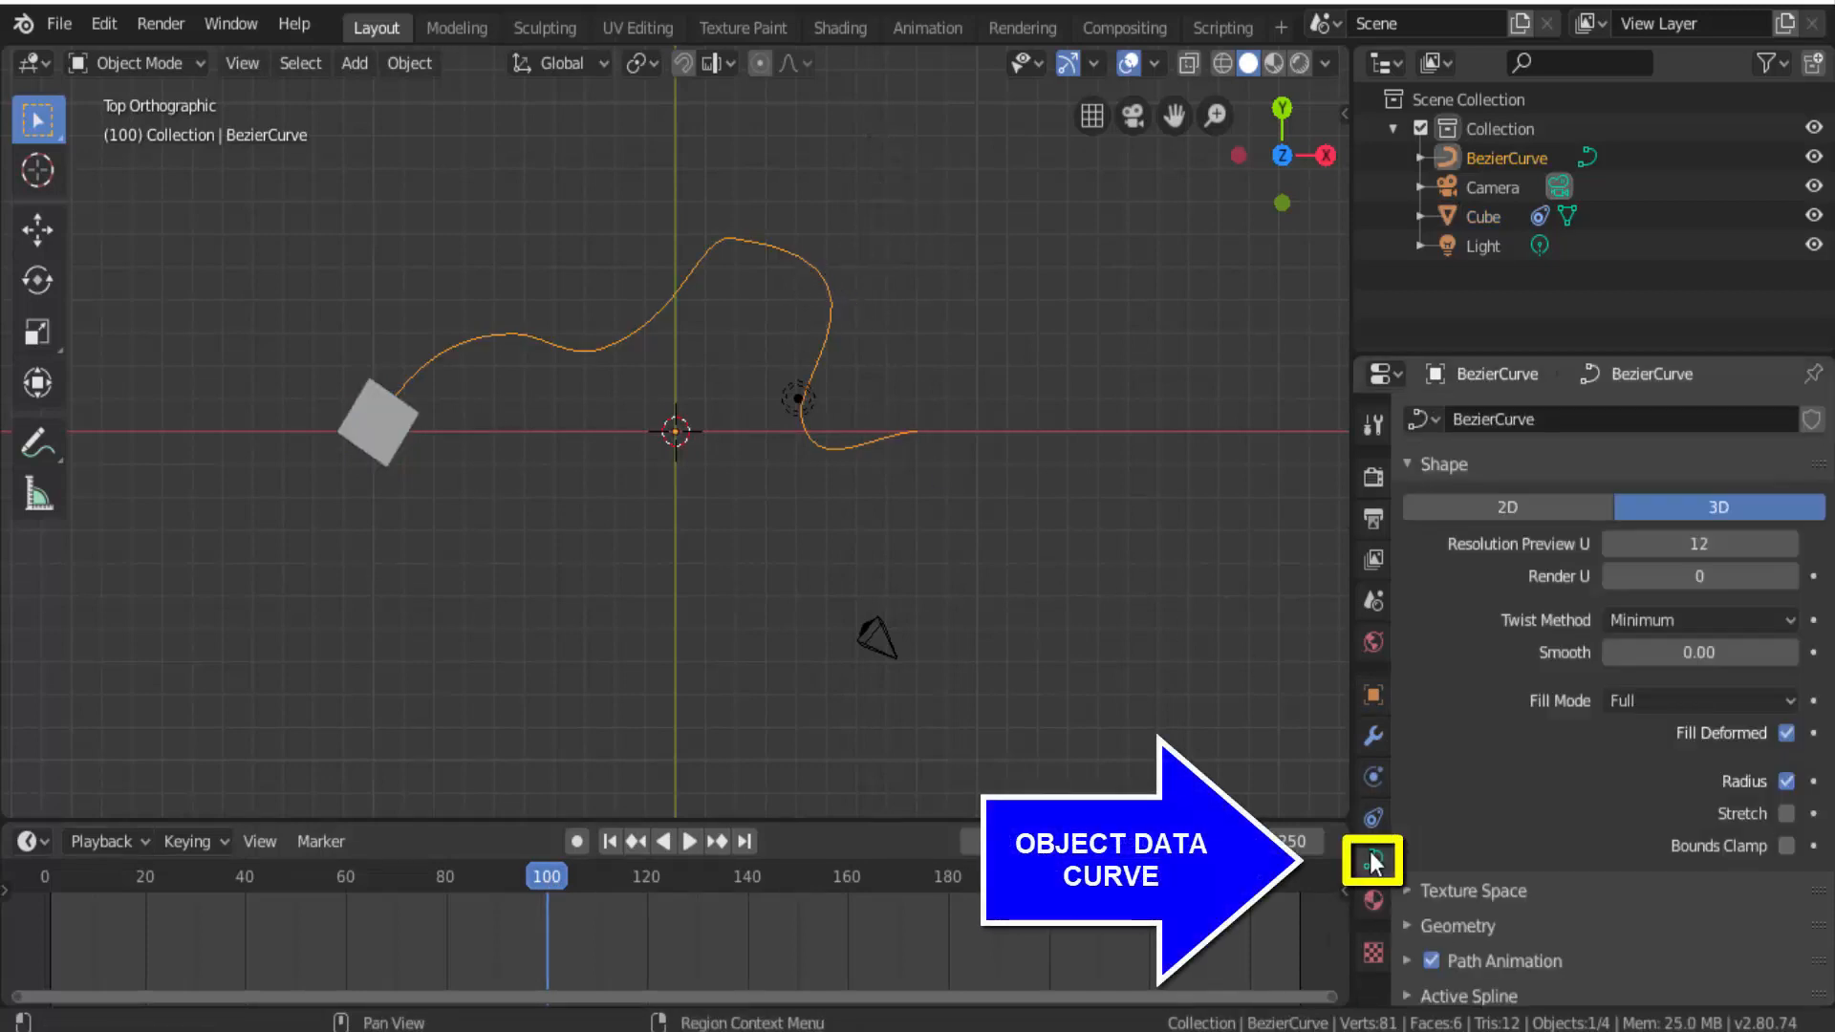
scroll(1506, 692, "down", 4)
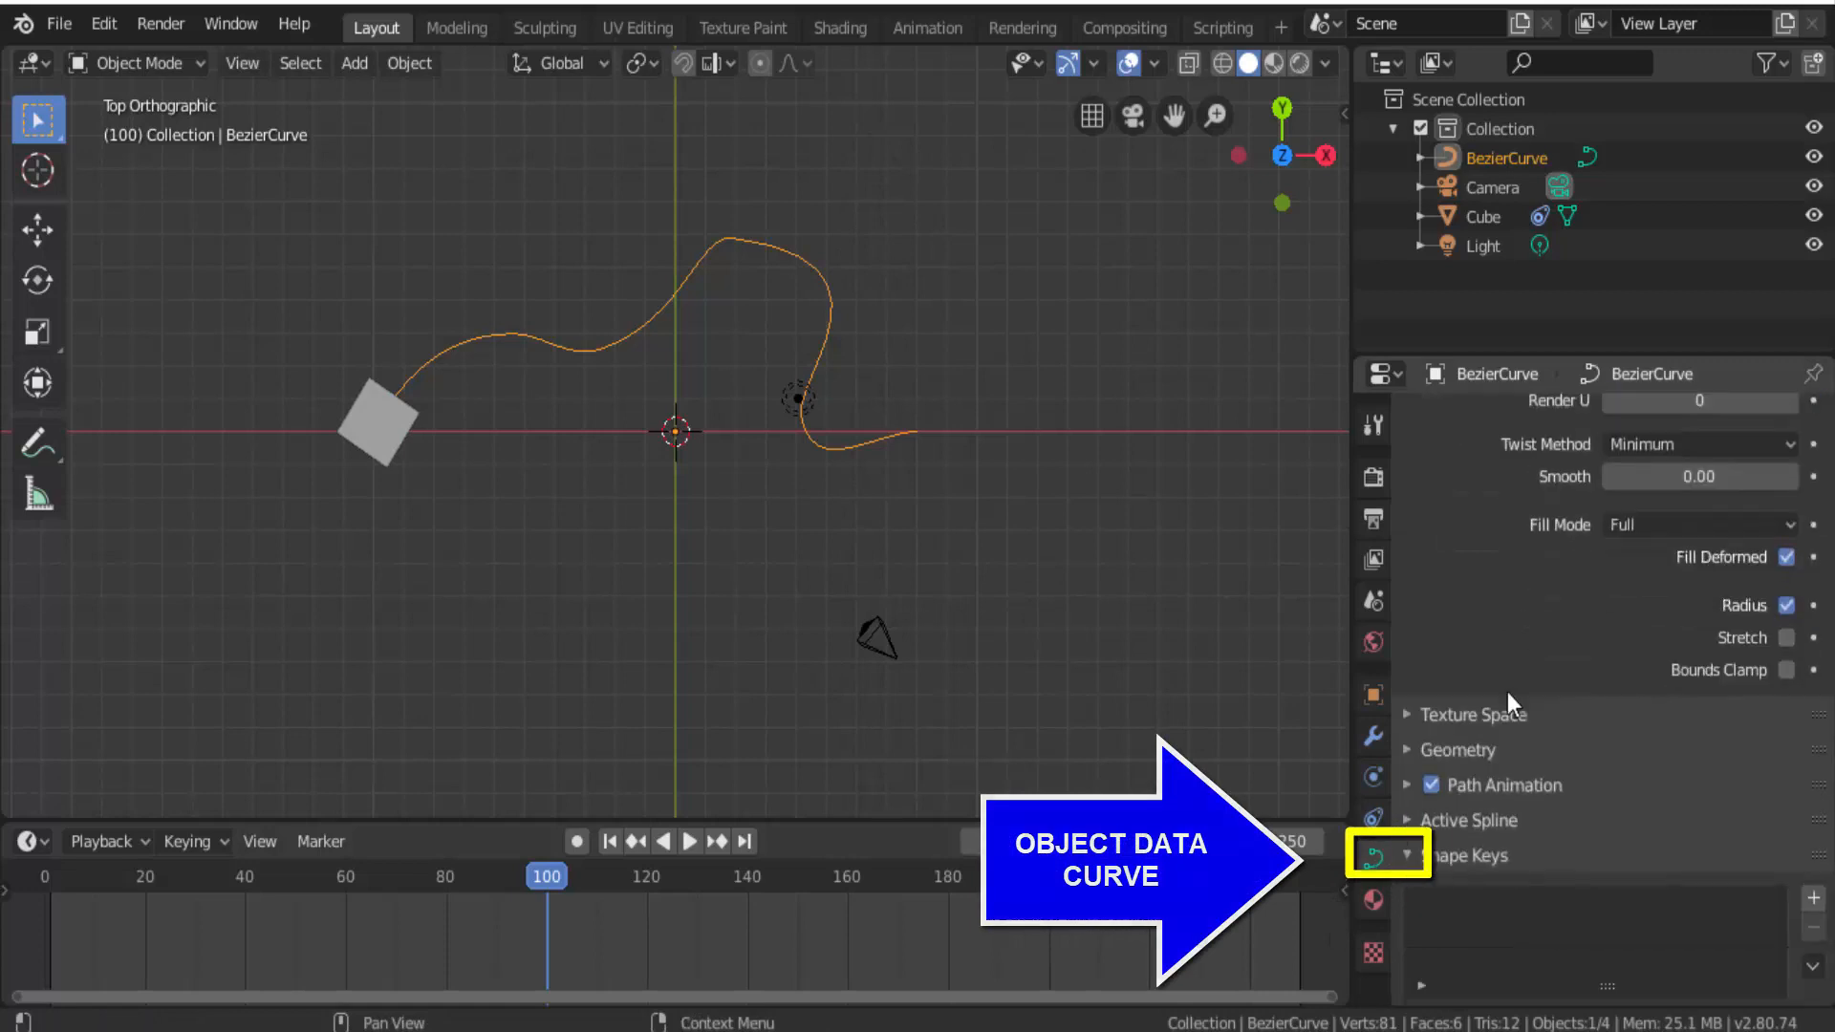
scroll(1506, 691, "down", 1)
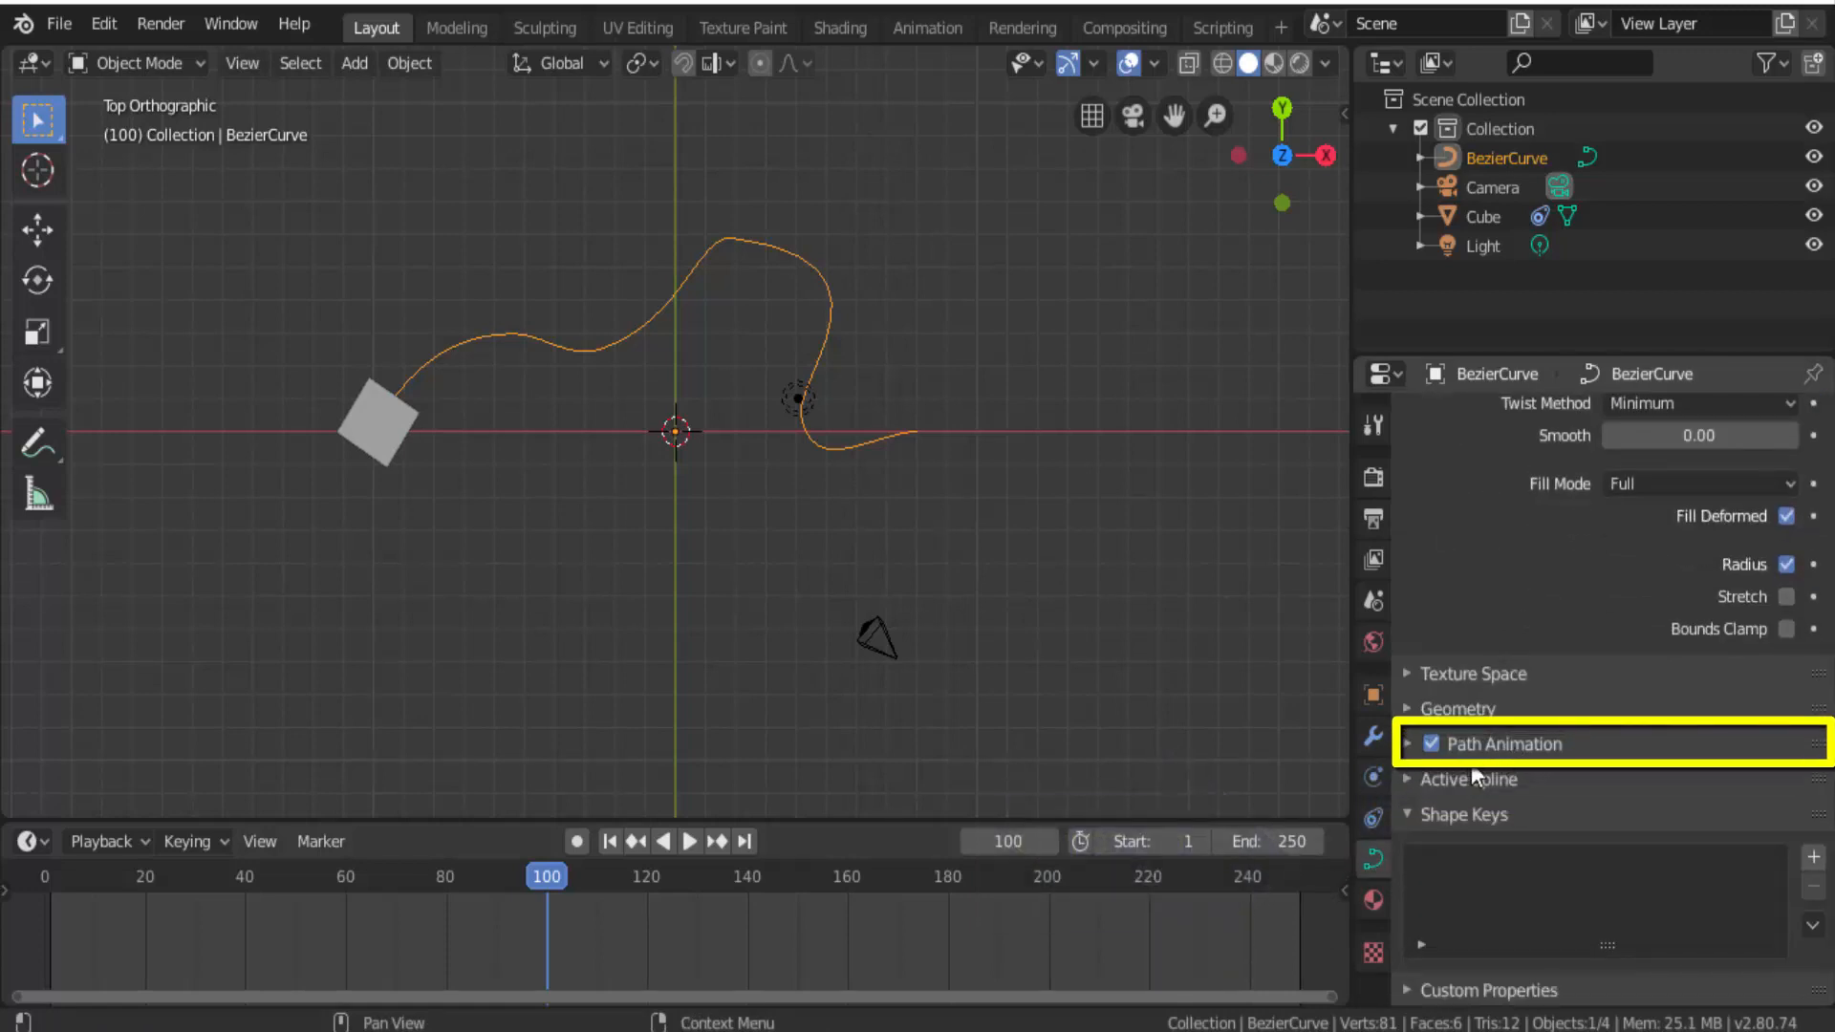
left_click(1431, 743)
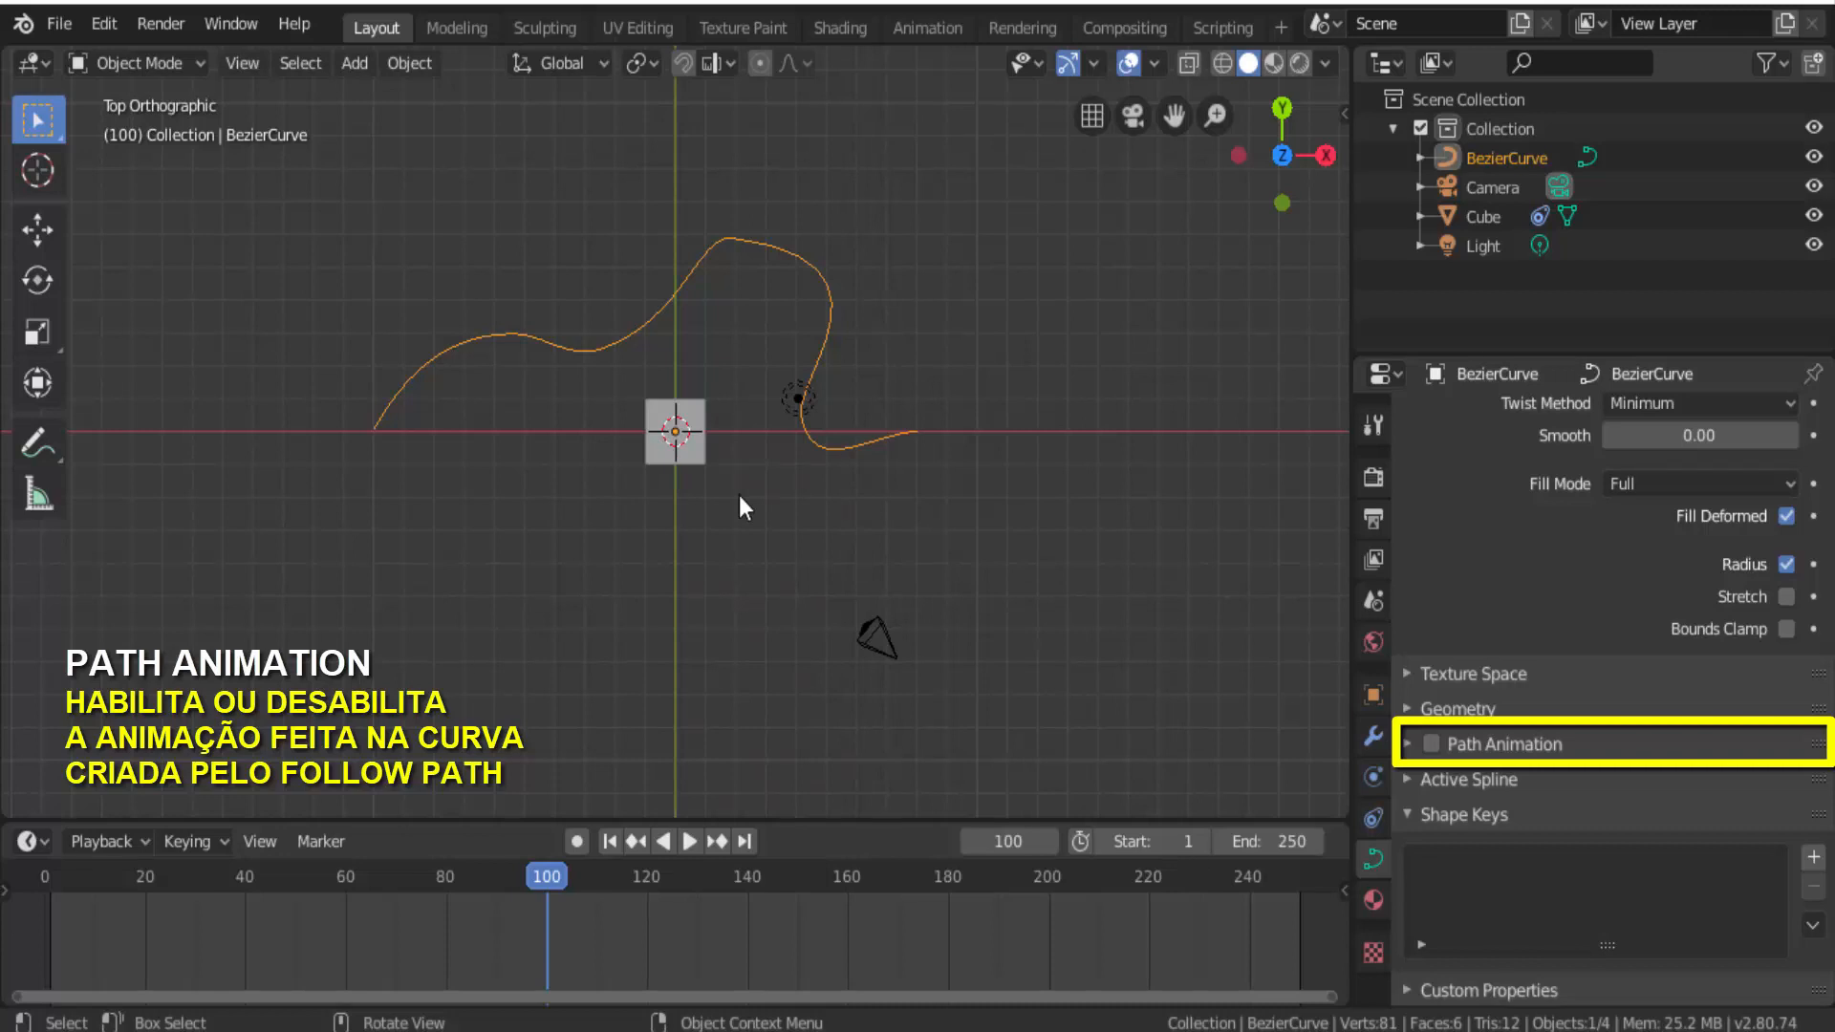
left_click(1431, 744)
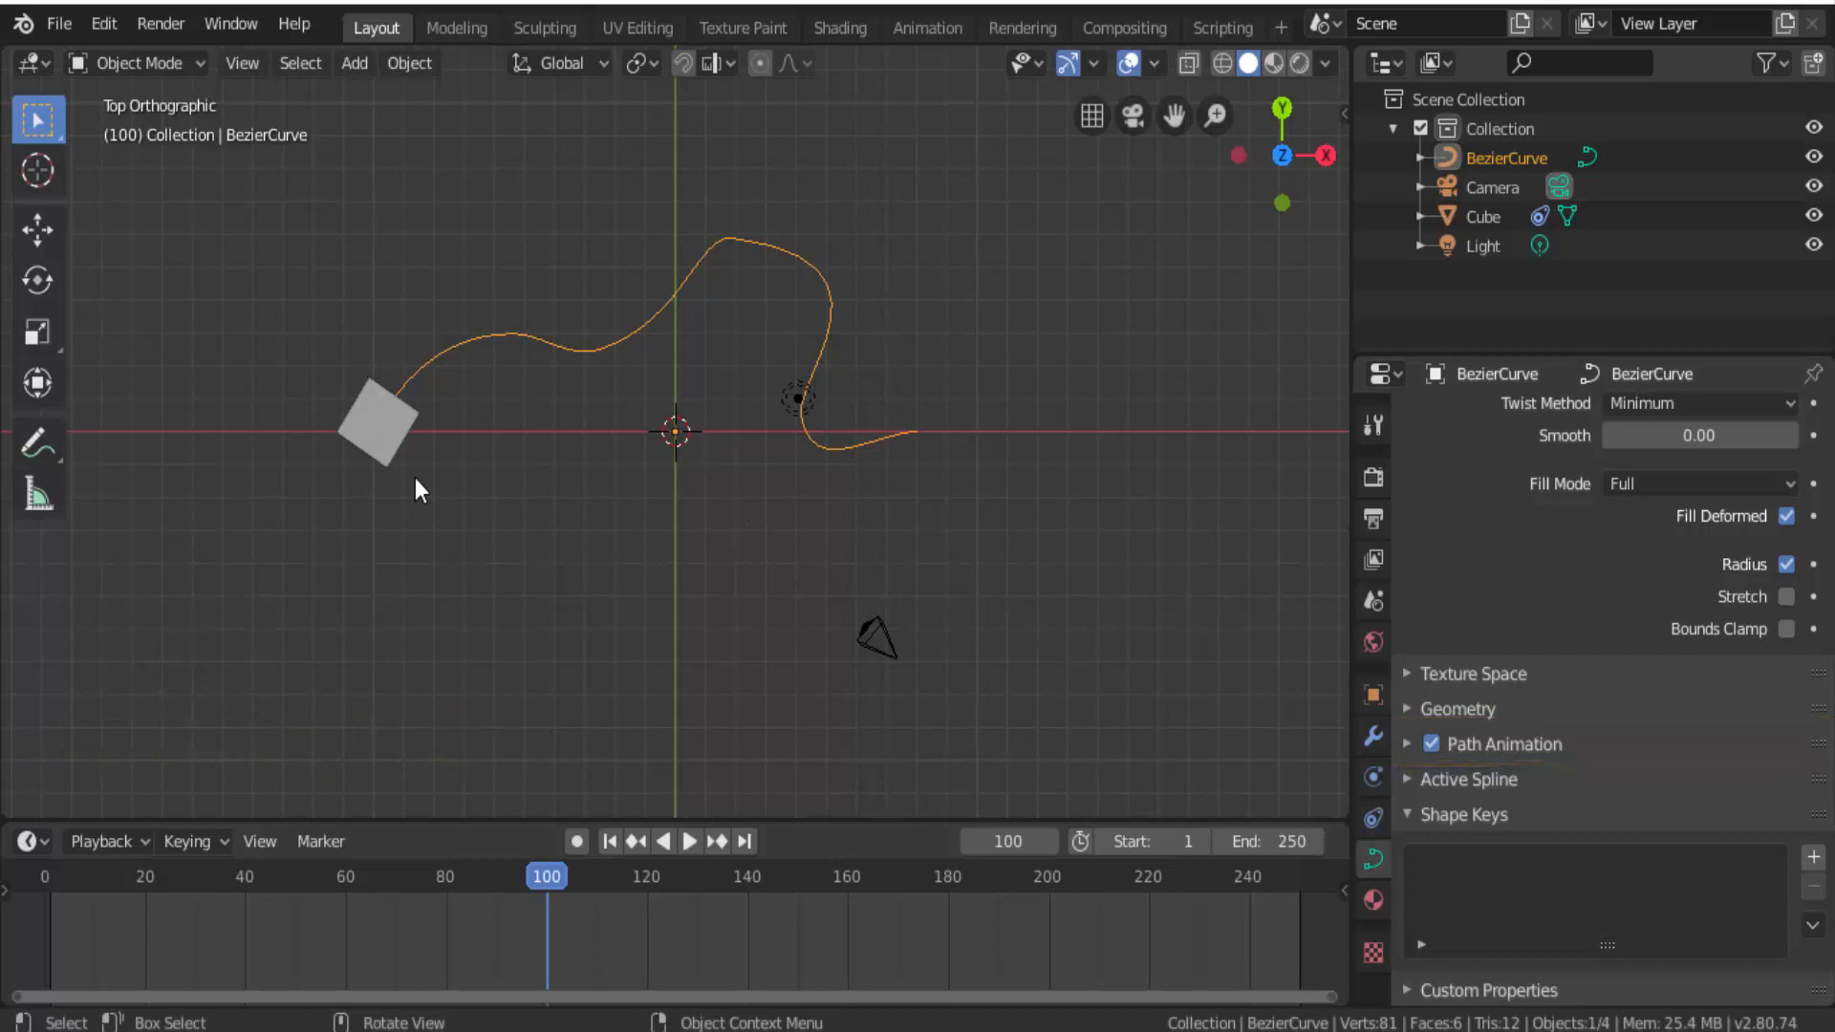
Turn Follow Curve off and back on in the cube's Follow Path constraint.
left_click(381, 445)
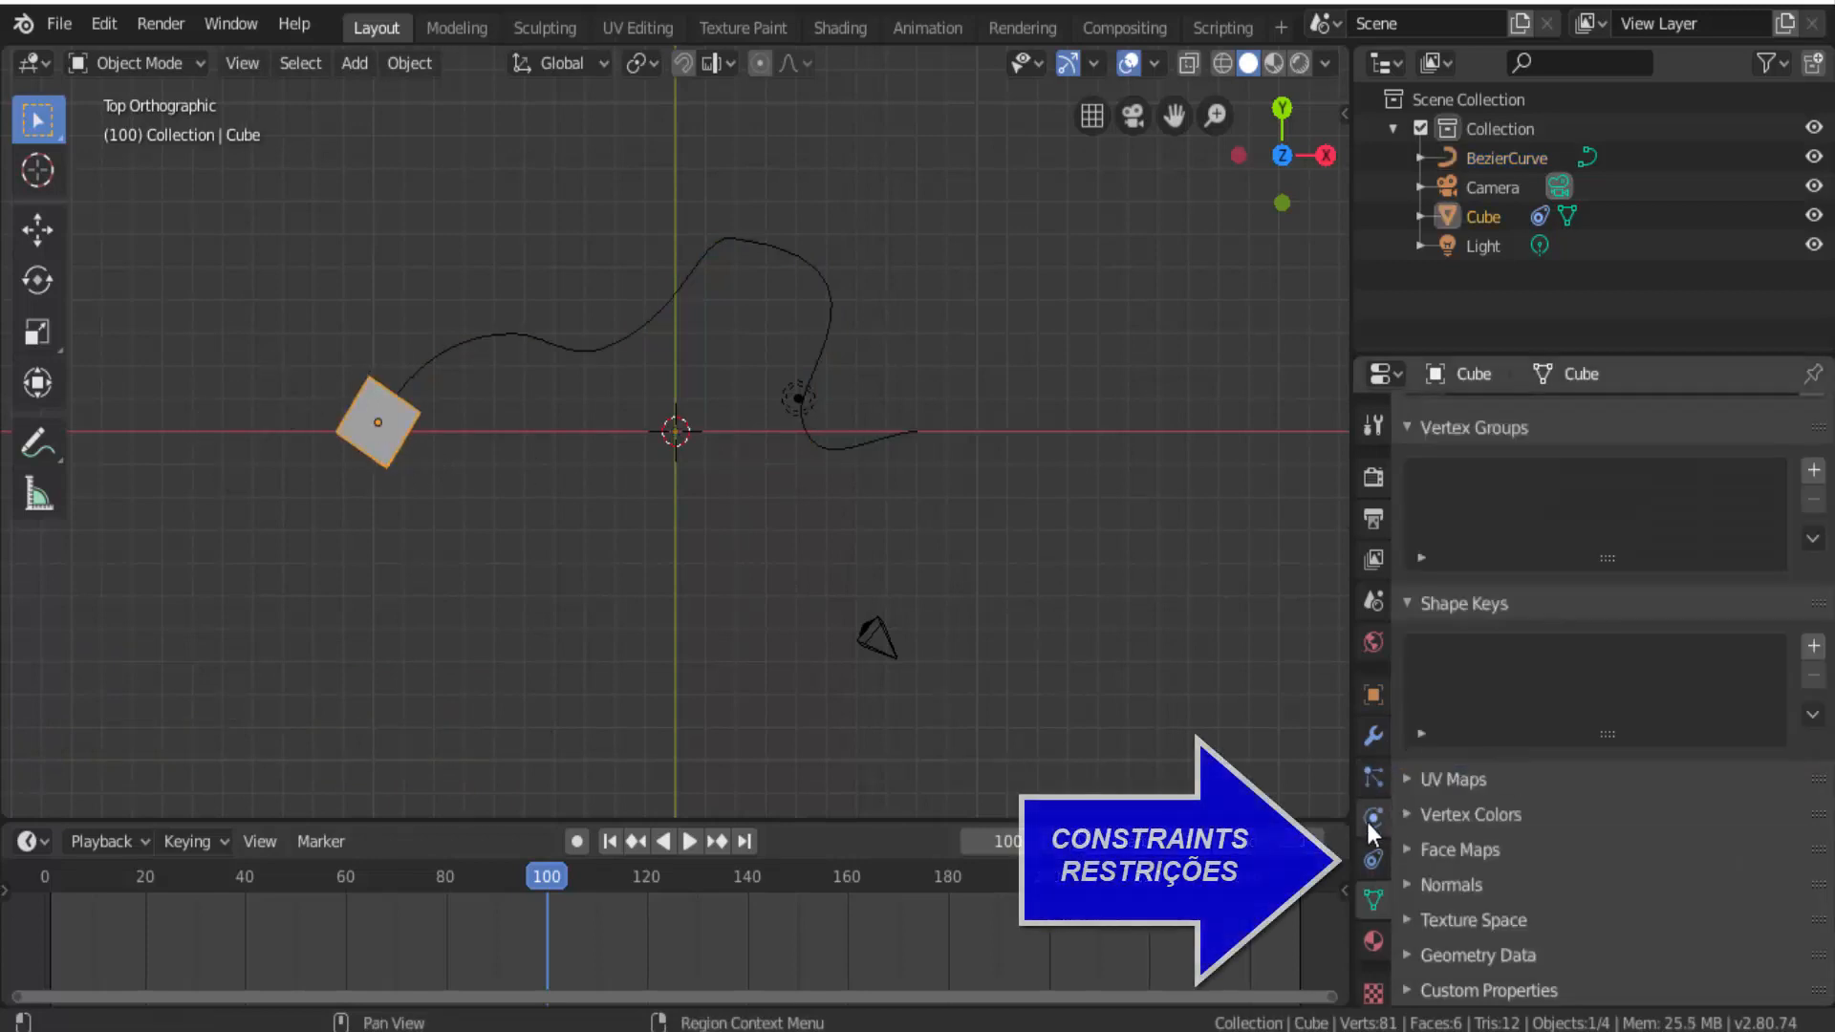
left_click(1371, 860)
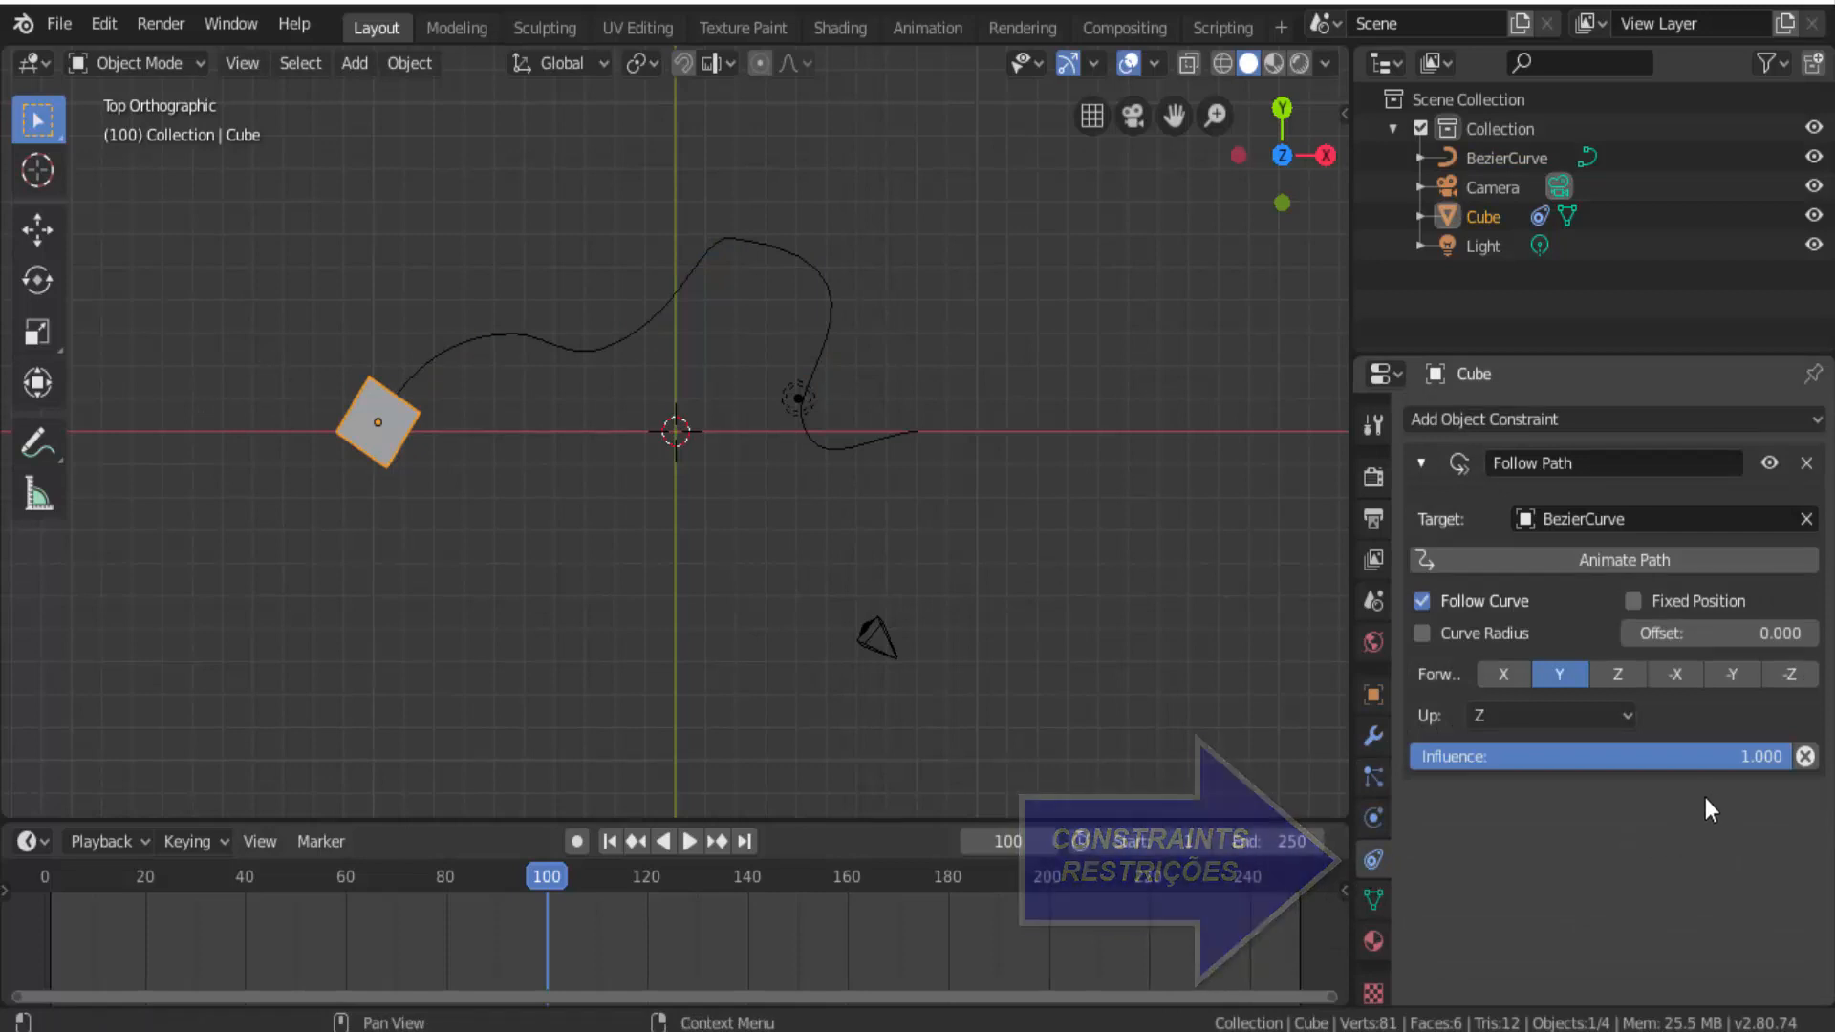
left_click(1422, 601)
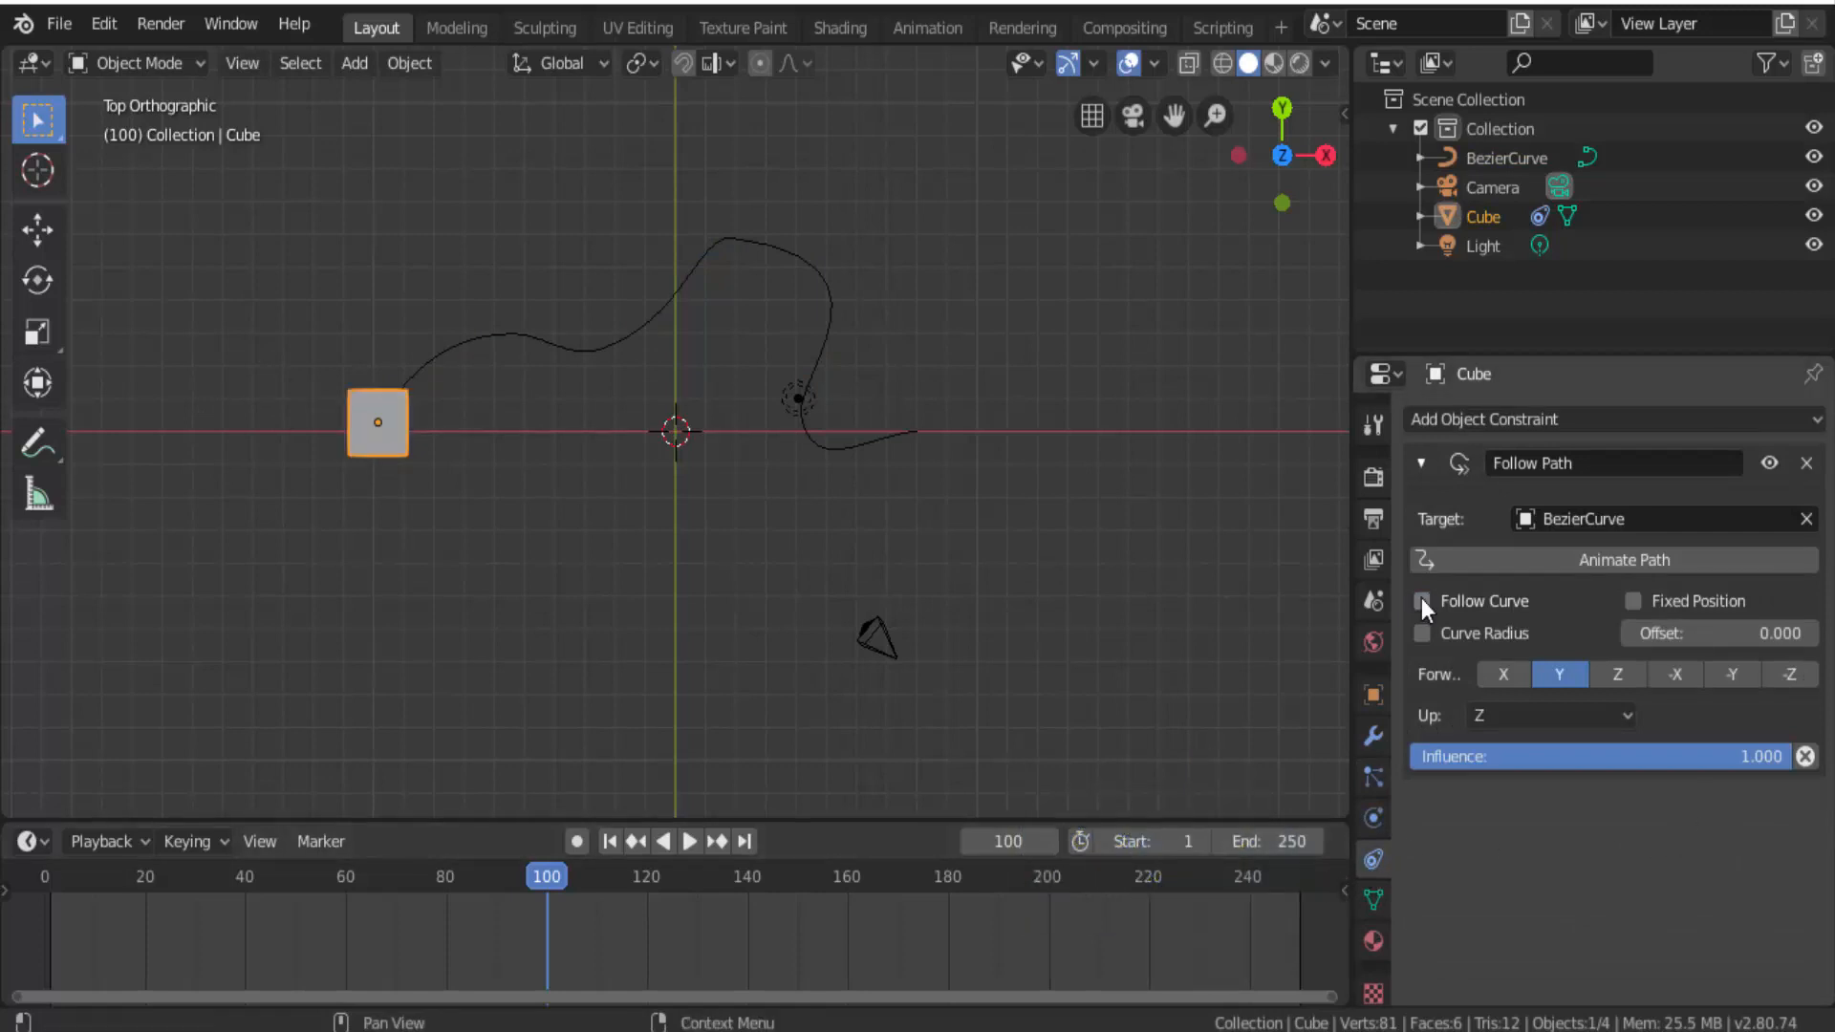
left_click(1421, 600)
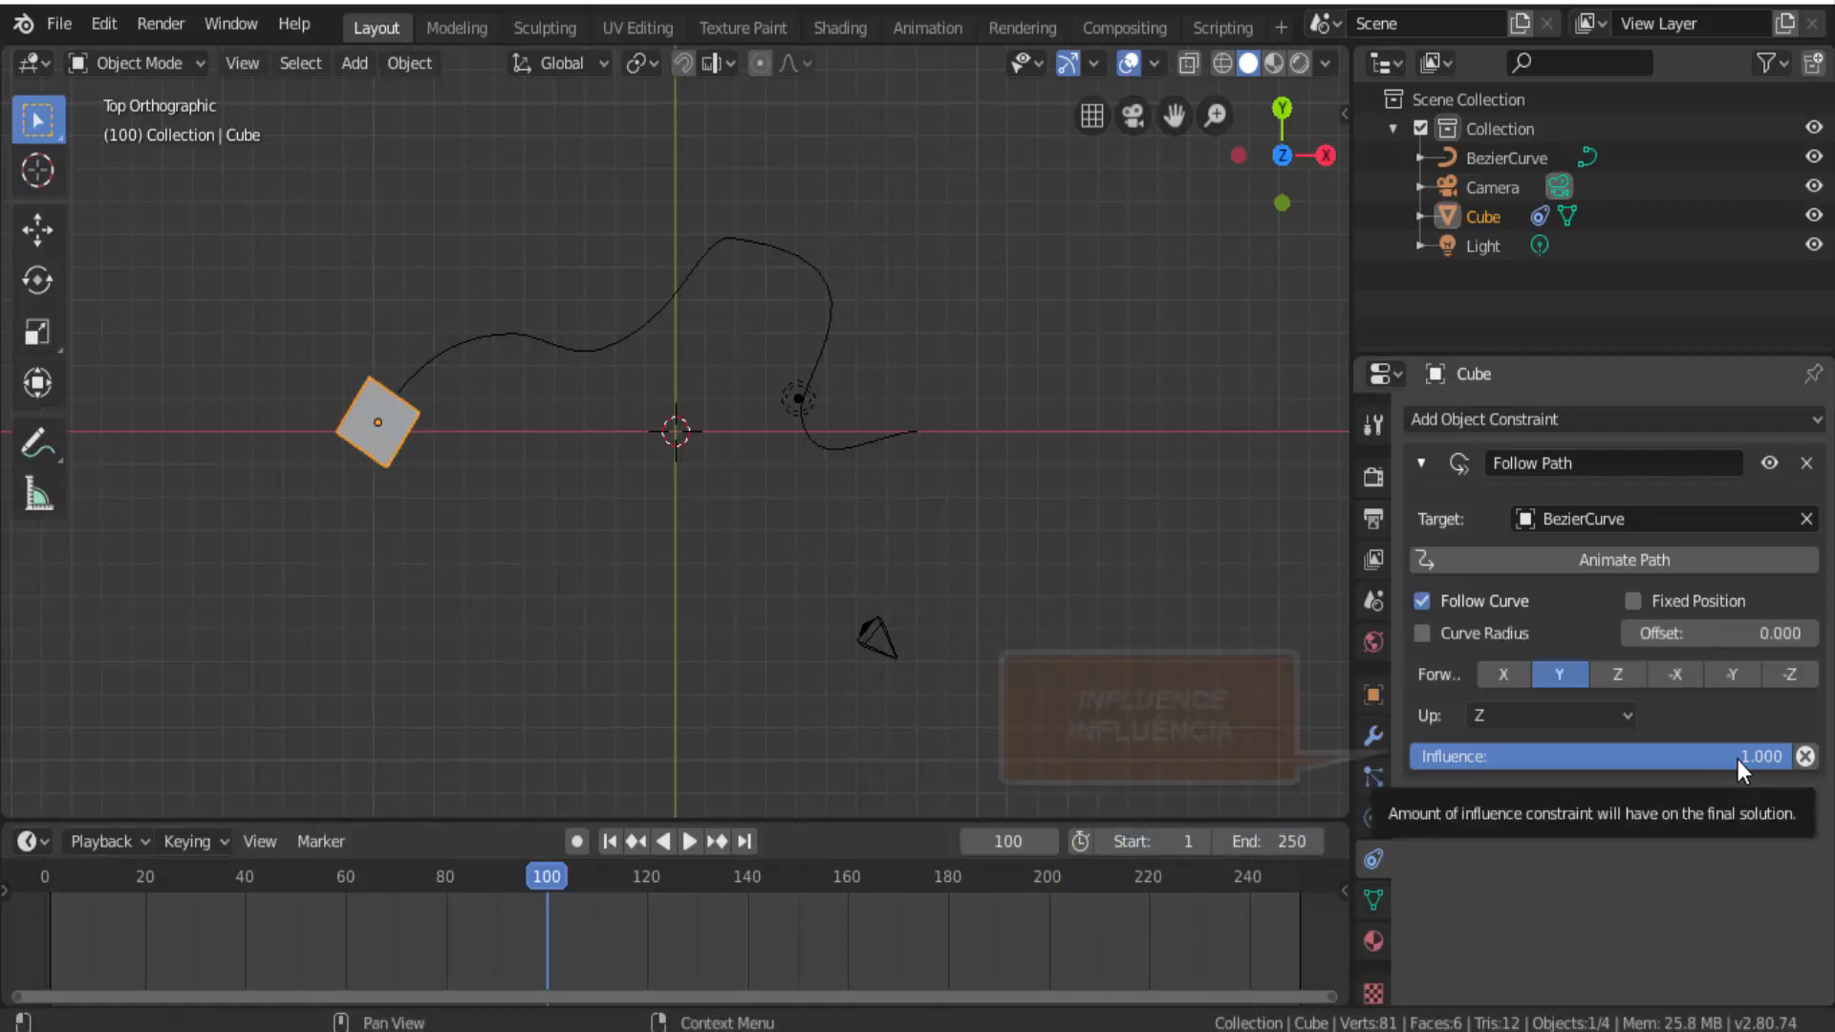
Vary the constraint's influence, return it to 1, and set its offset to -12.9.
left_click_drag(1737, 760, 1797, 760)
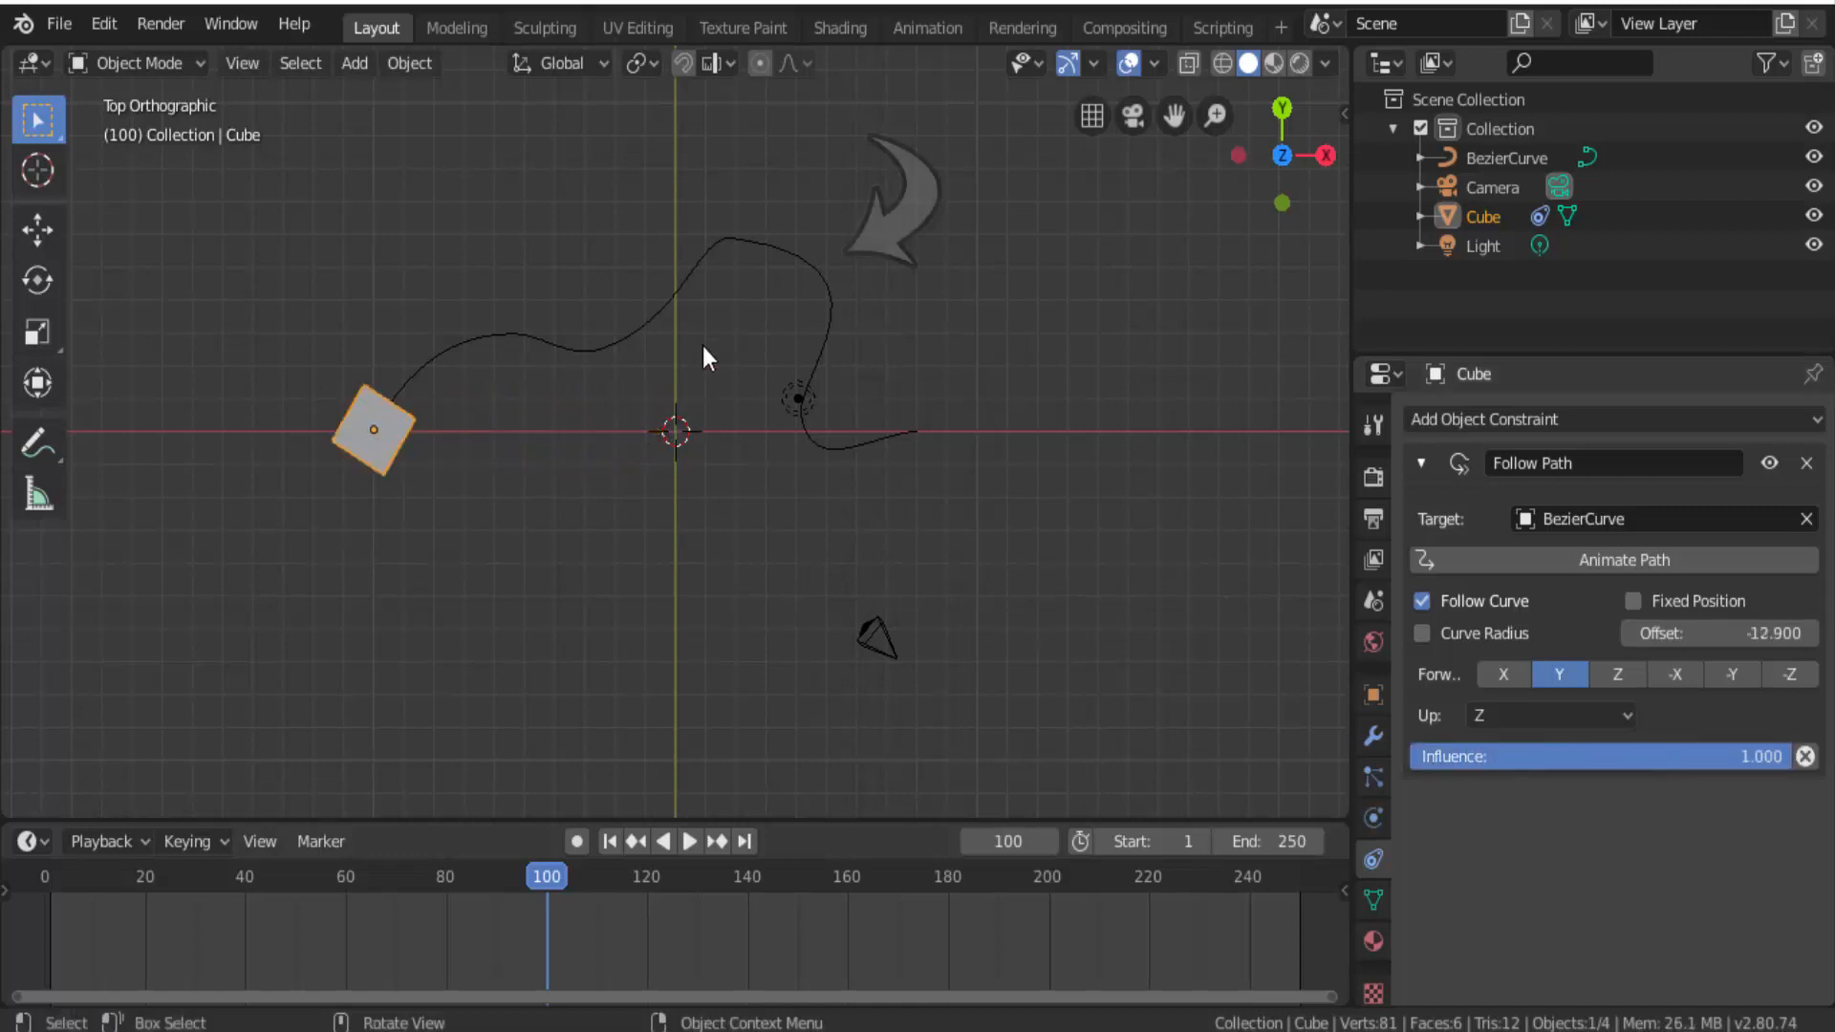
Set the Bezier curve's Path Animation frames to 300 and scrub the timeline to frame 250.
left_click(696, 271)
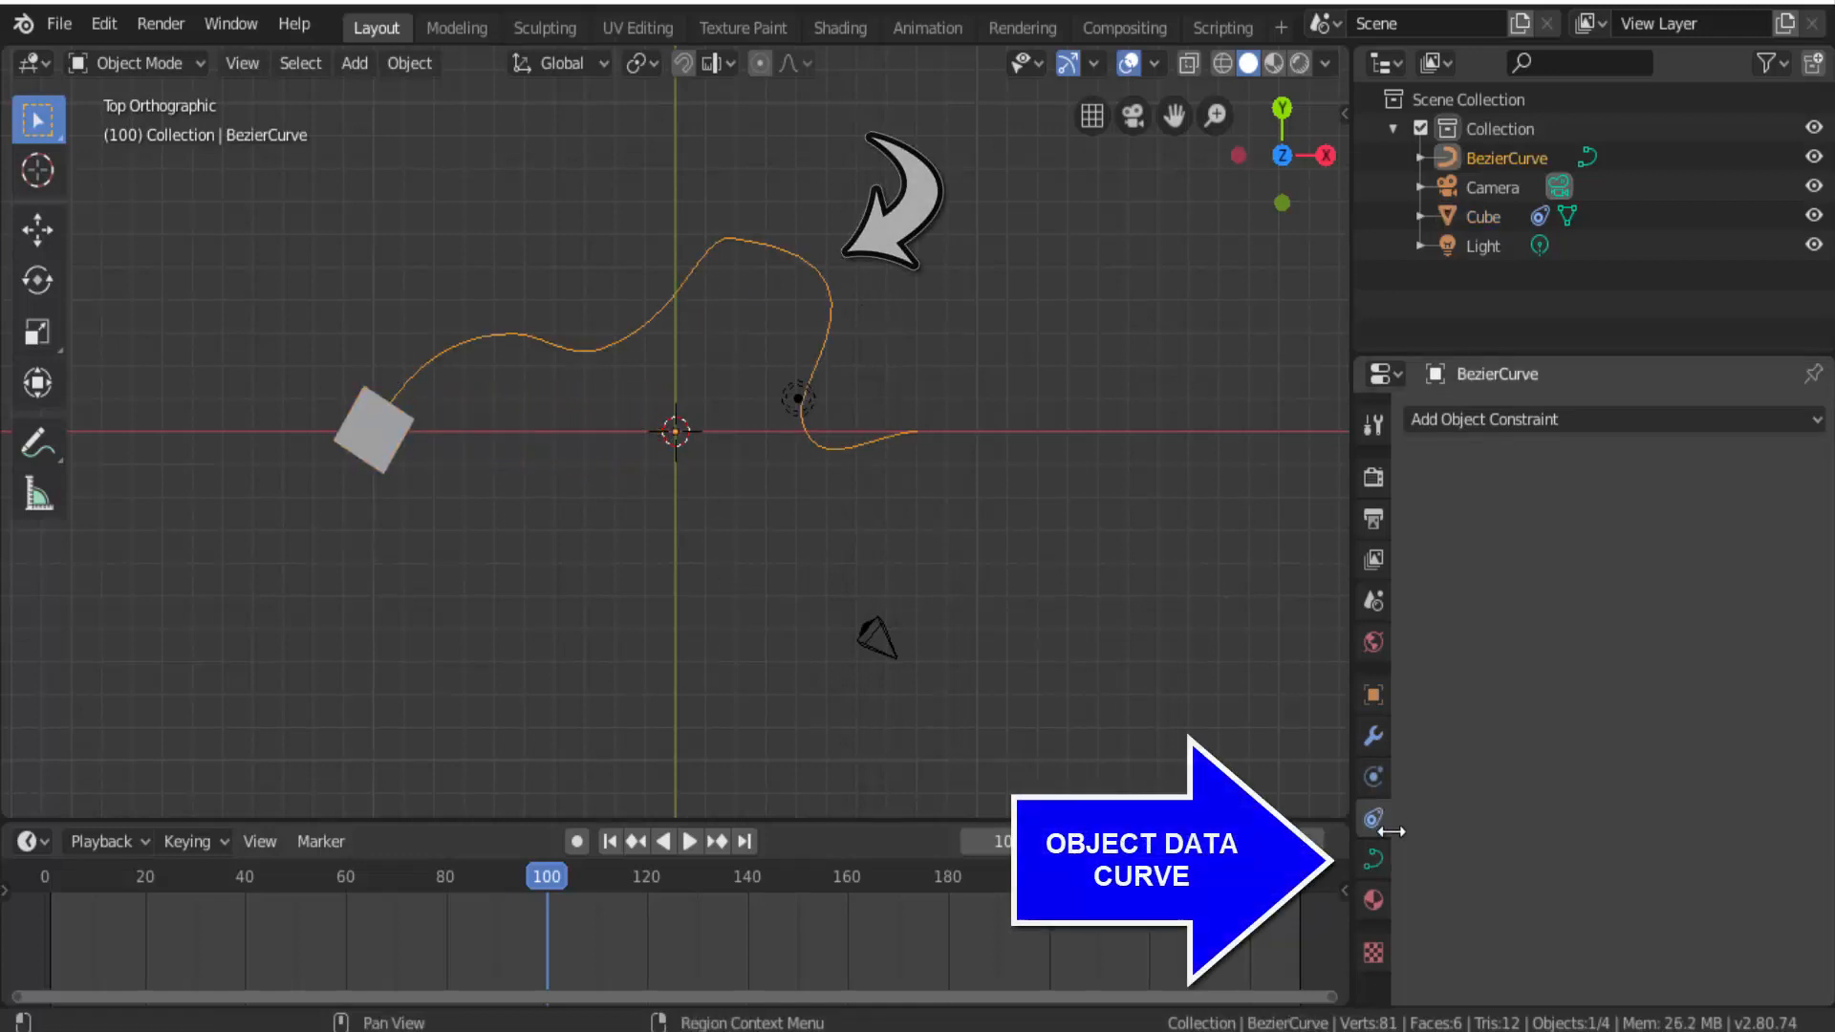
left_click(1376, 858)
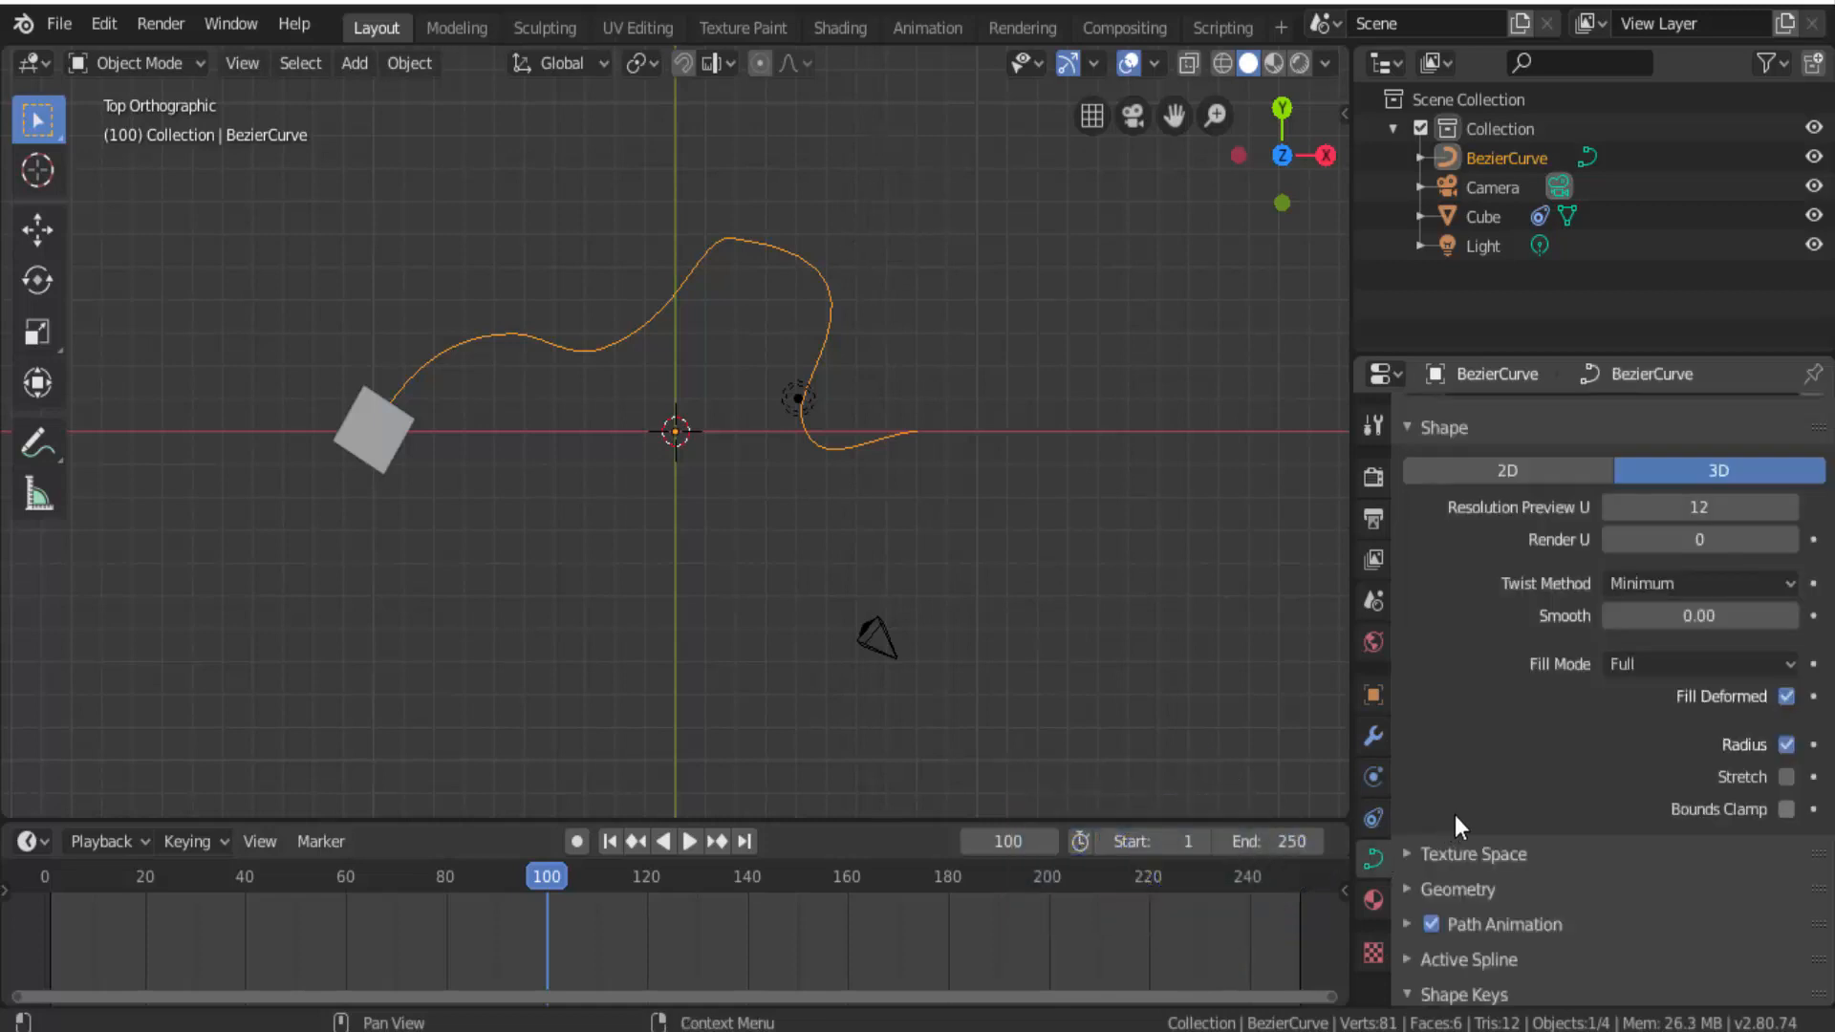
scroll(1442, 701, "down", 4)
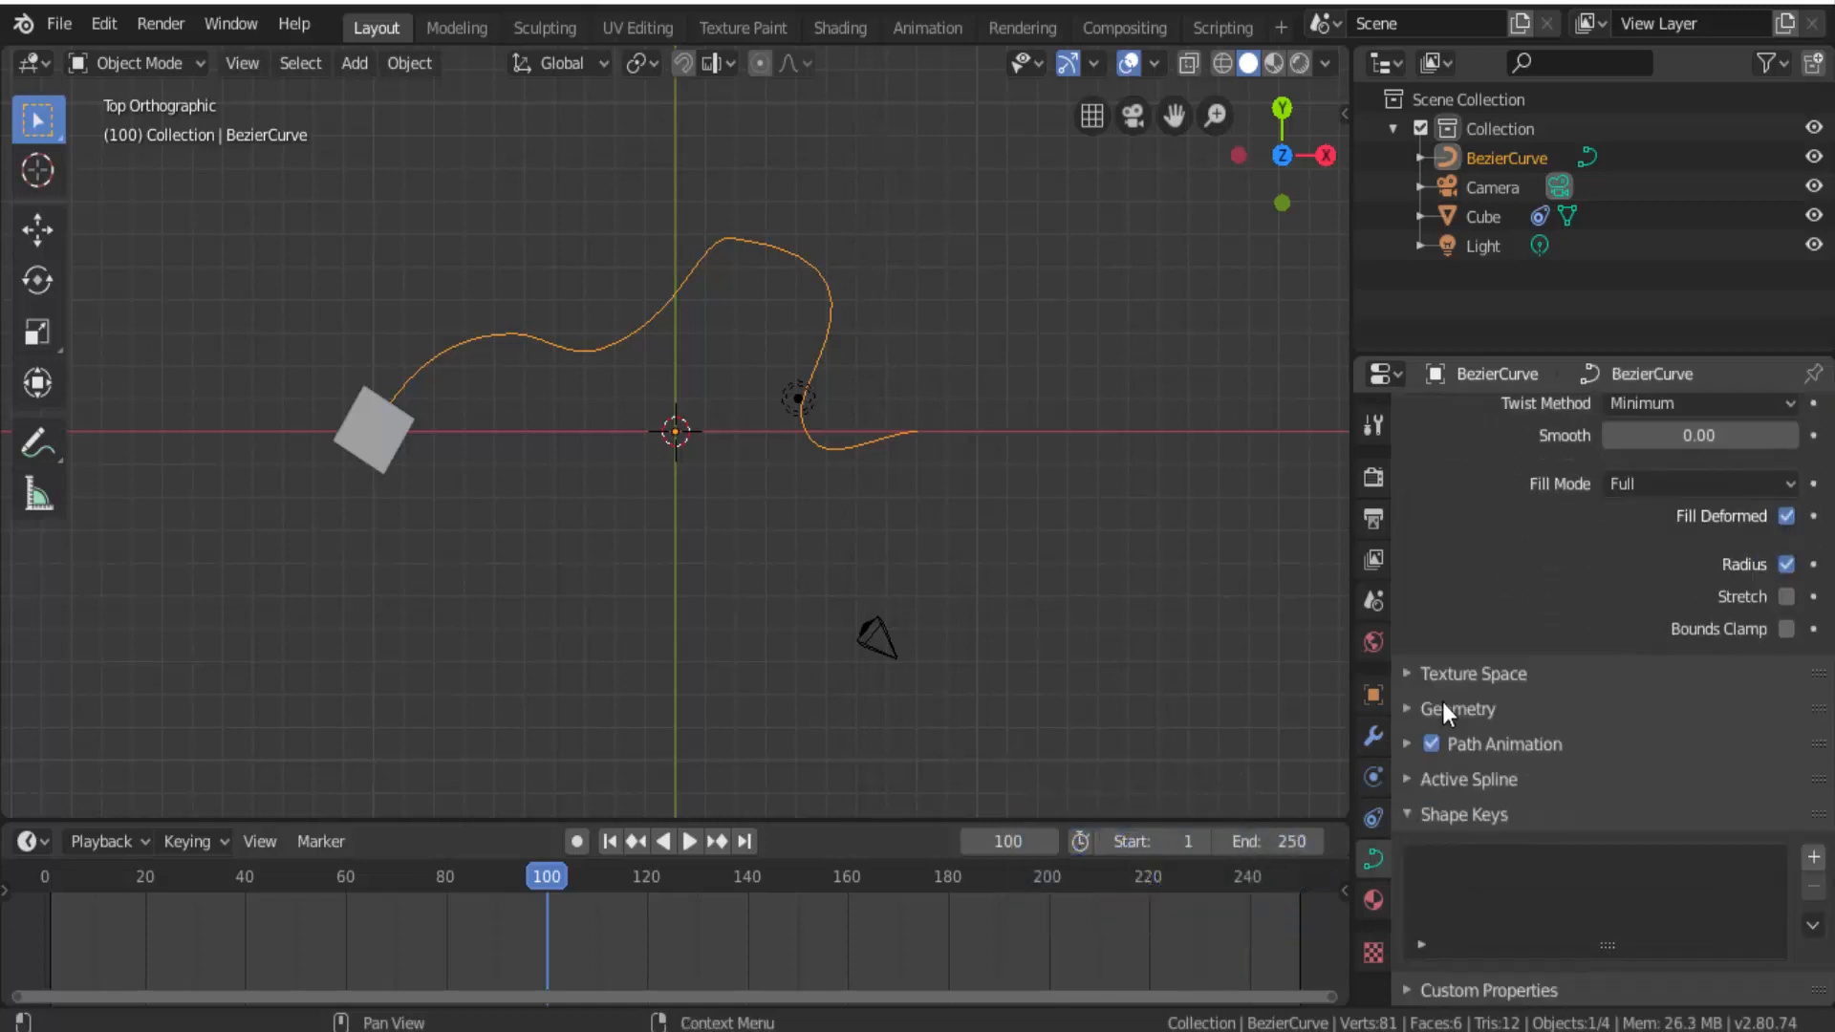
left_click(1405, 744)
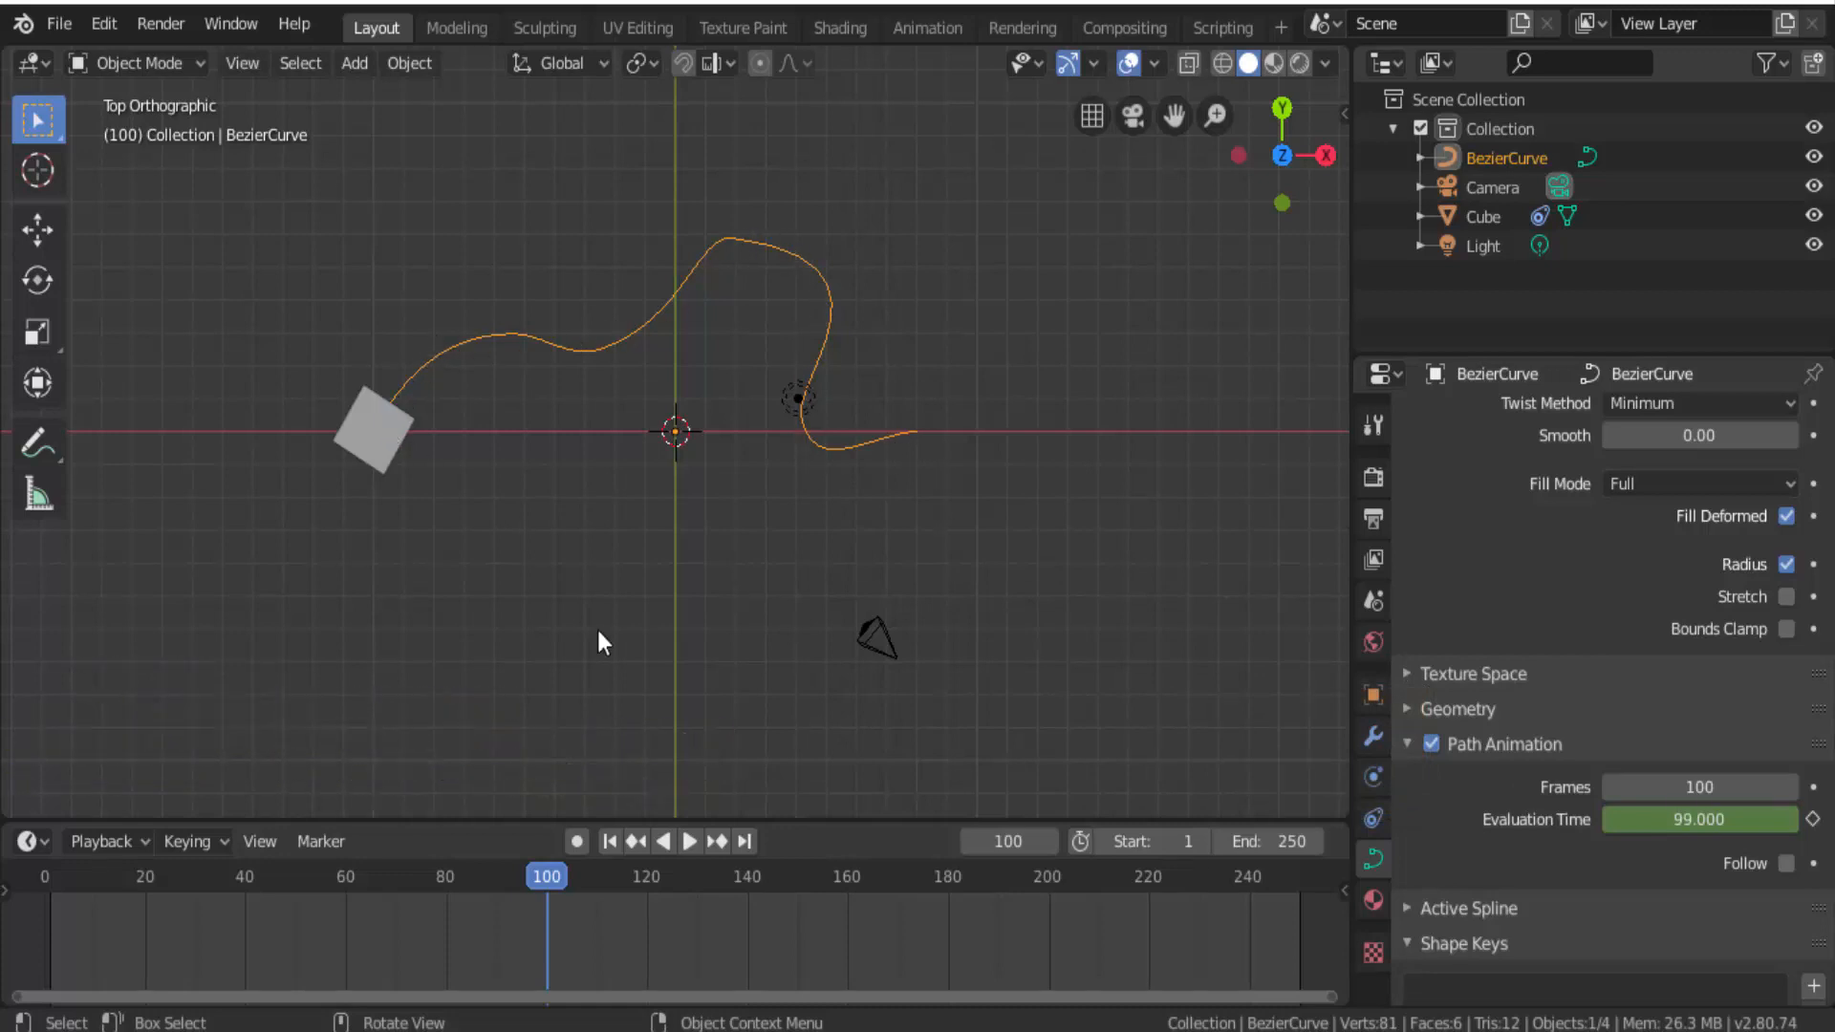
mouse_move(547, 879)
left_mouse_down()
mouse_move(42, 927)
mouse_move(411, 926)
mouse_move(546, 904)
left_mouse_up()
double_click(1697, 786)
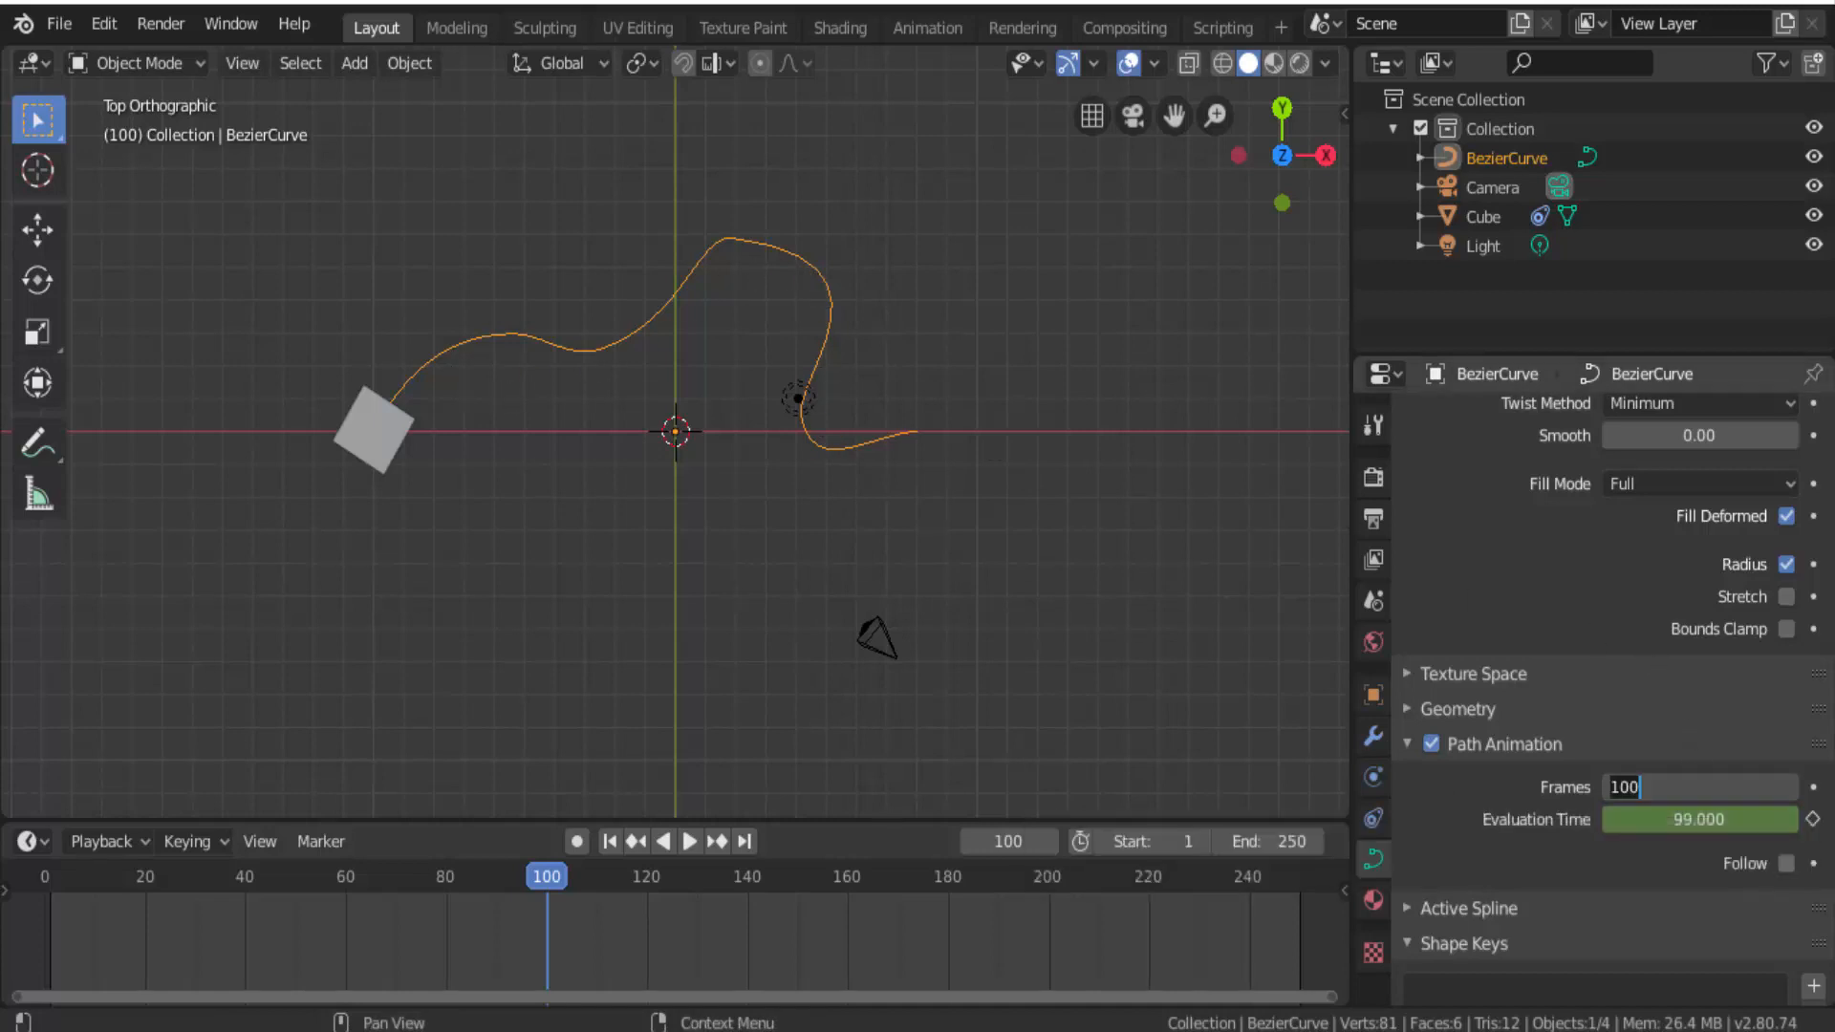
left_click_drag(268, 924, 1302, 938)
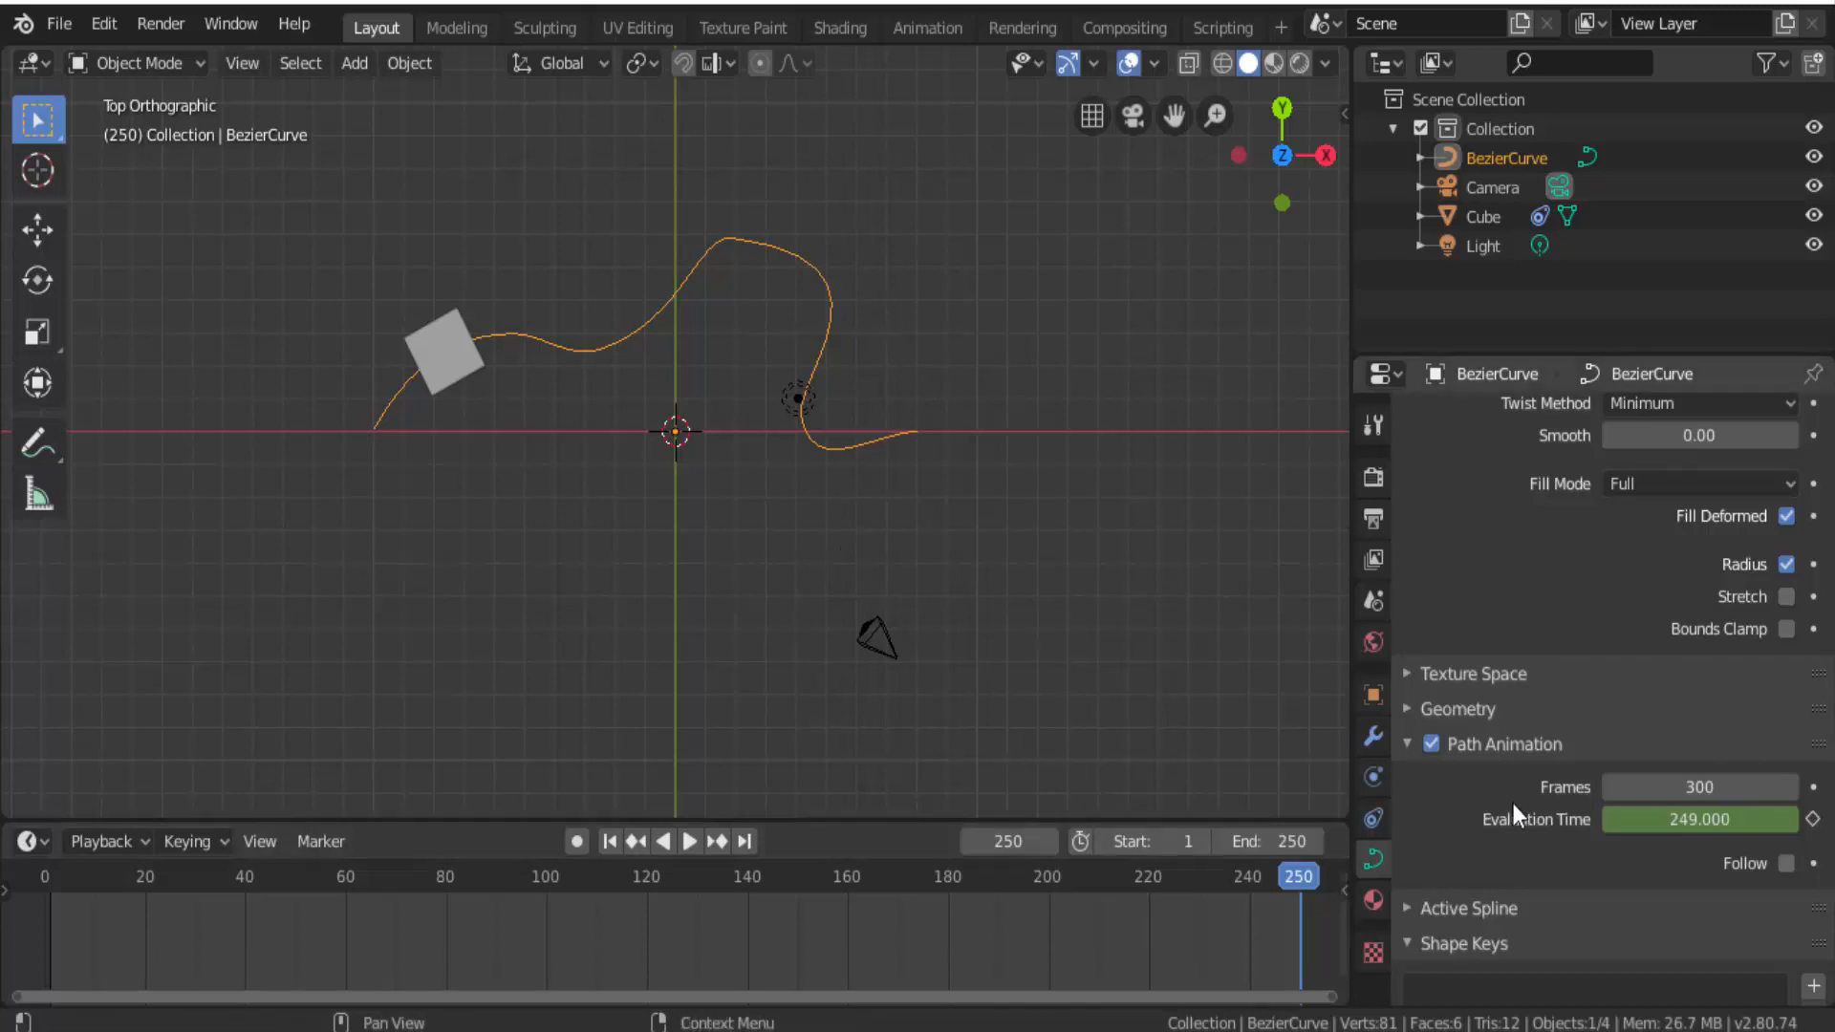
Set the curve's Path Animation frames to 250.
double_click(1673, 786)
key("BackSpace")
key("BackSpace")
key("BackSpace")
type("2")
key("Return")
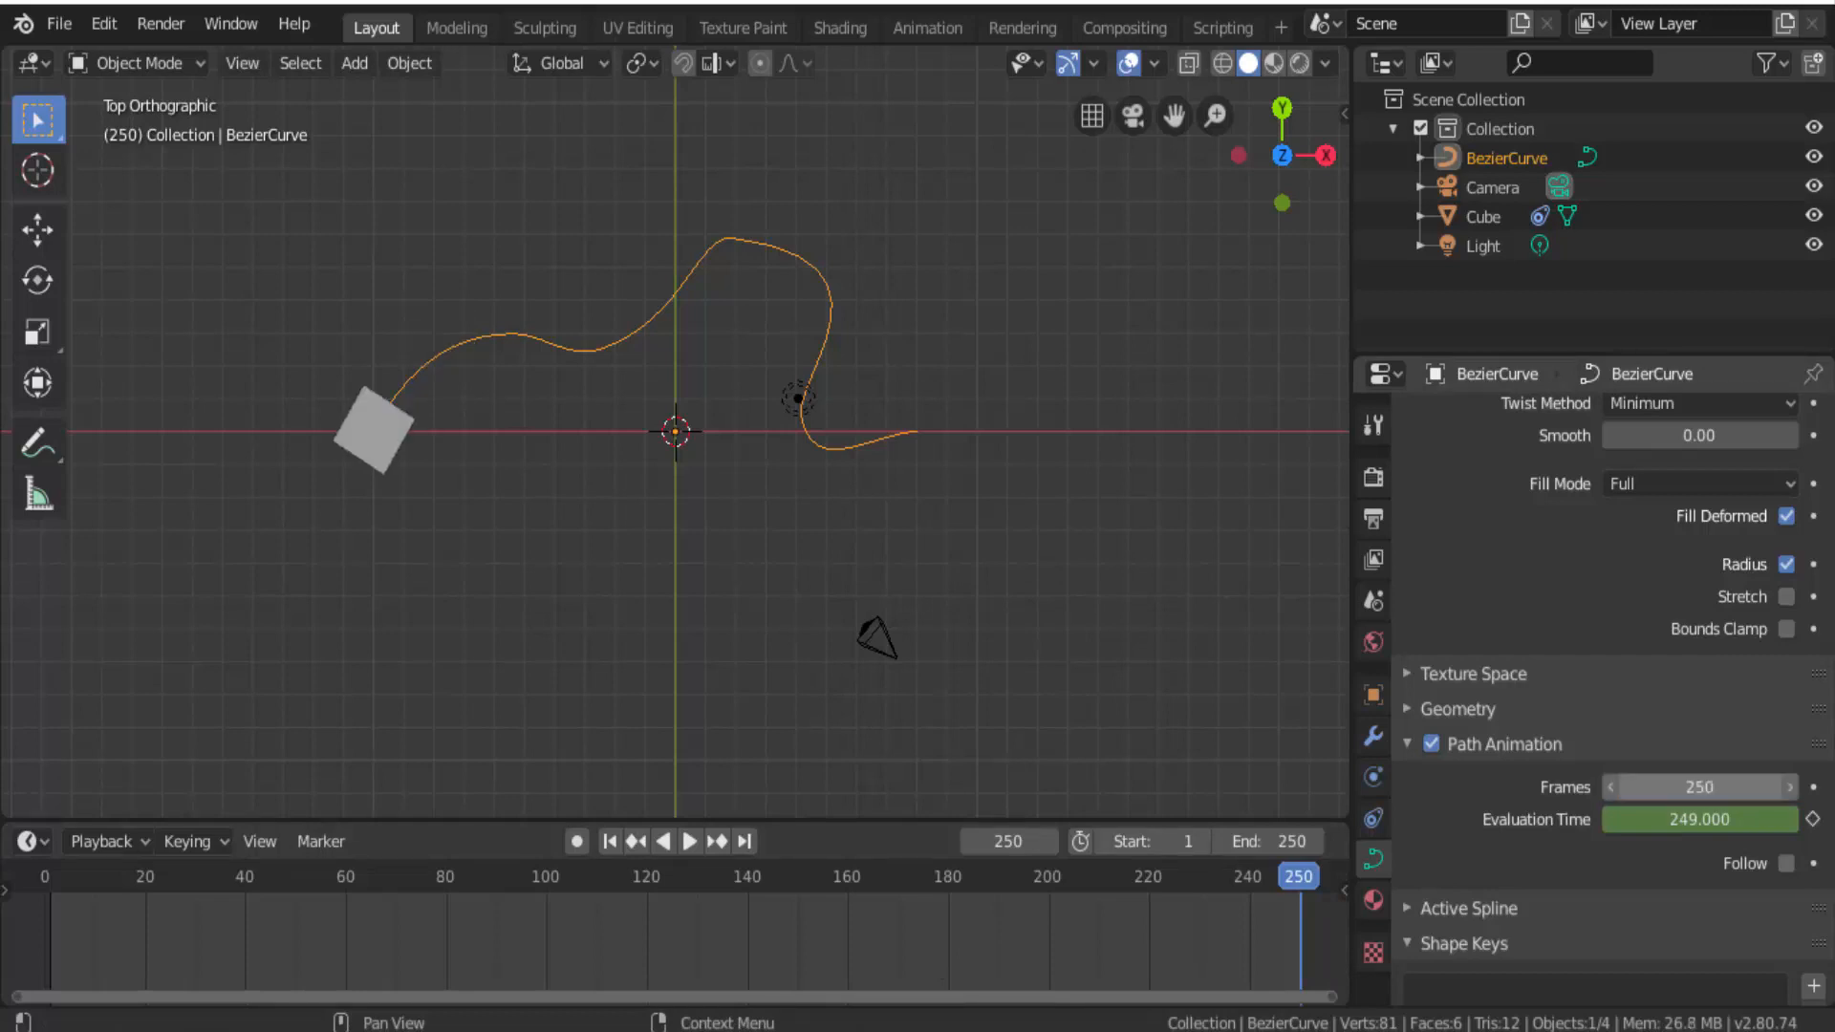
Preview the cube's motion along the curve through to frame 250.
key("space")
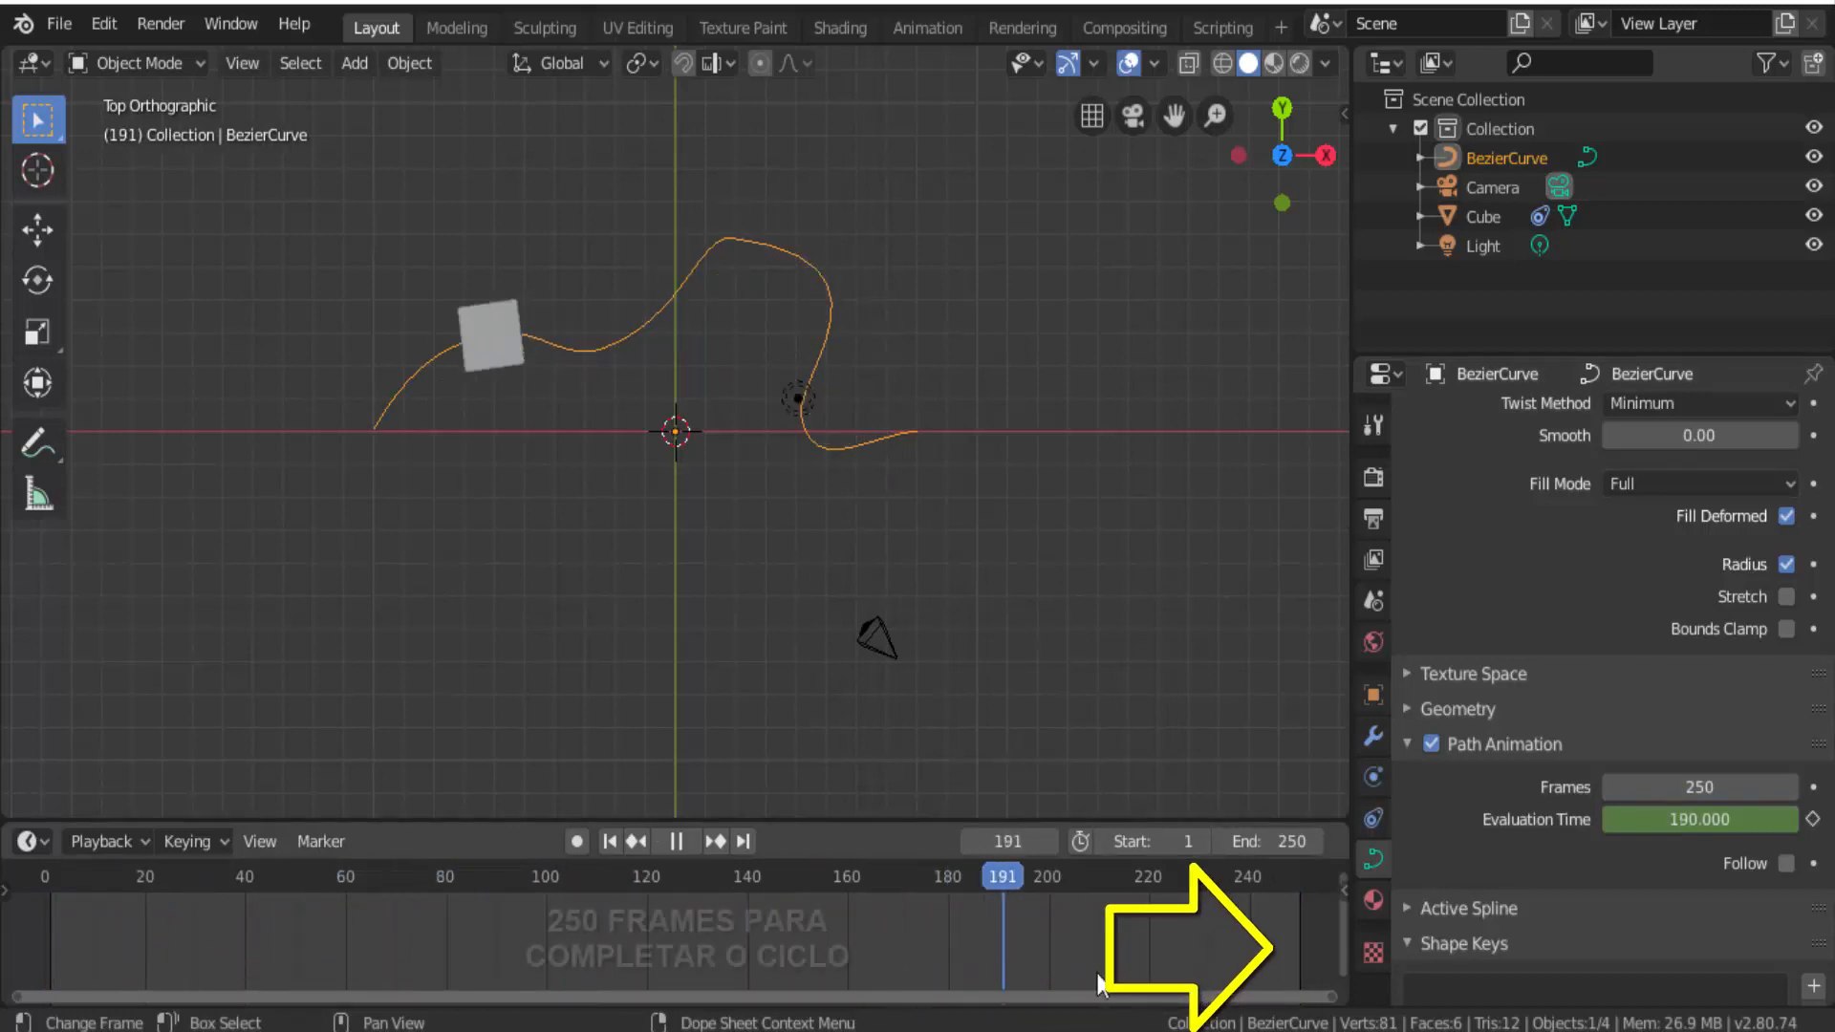
key("space")
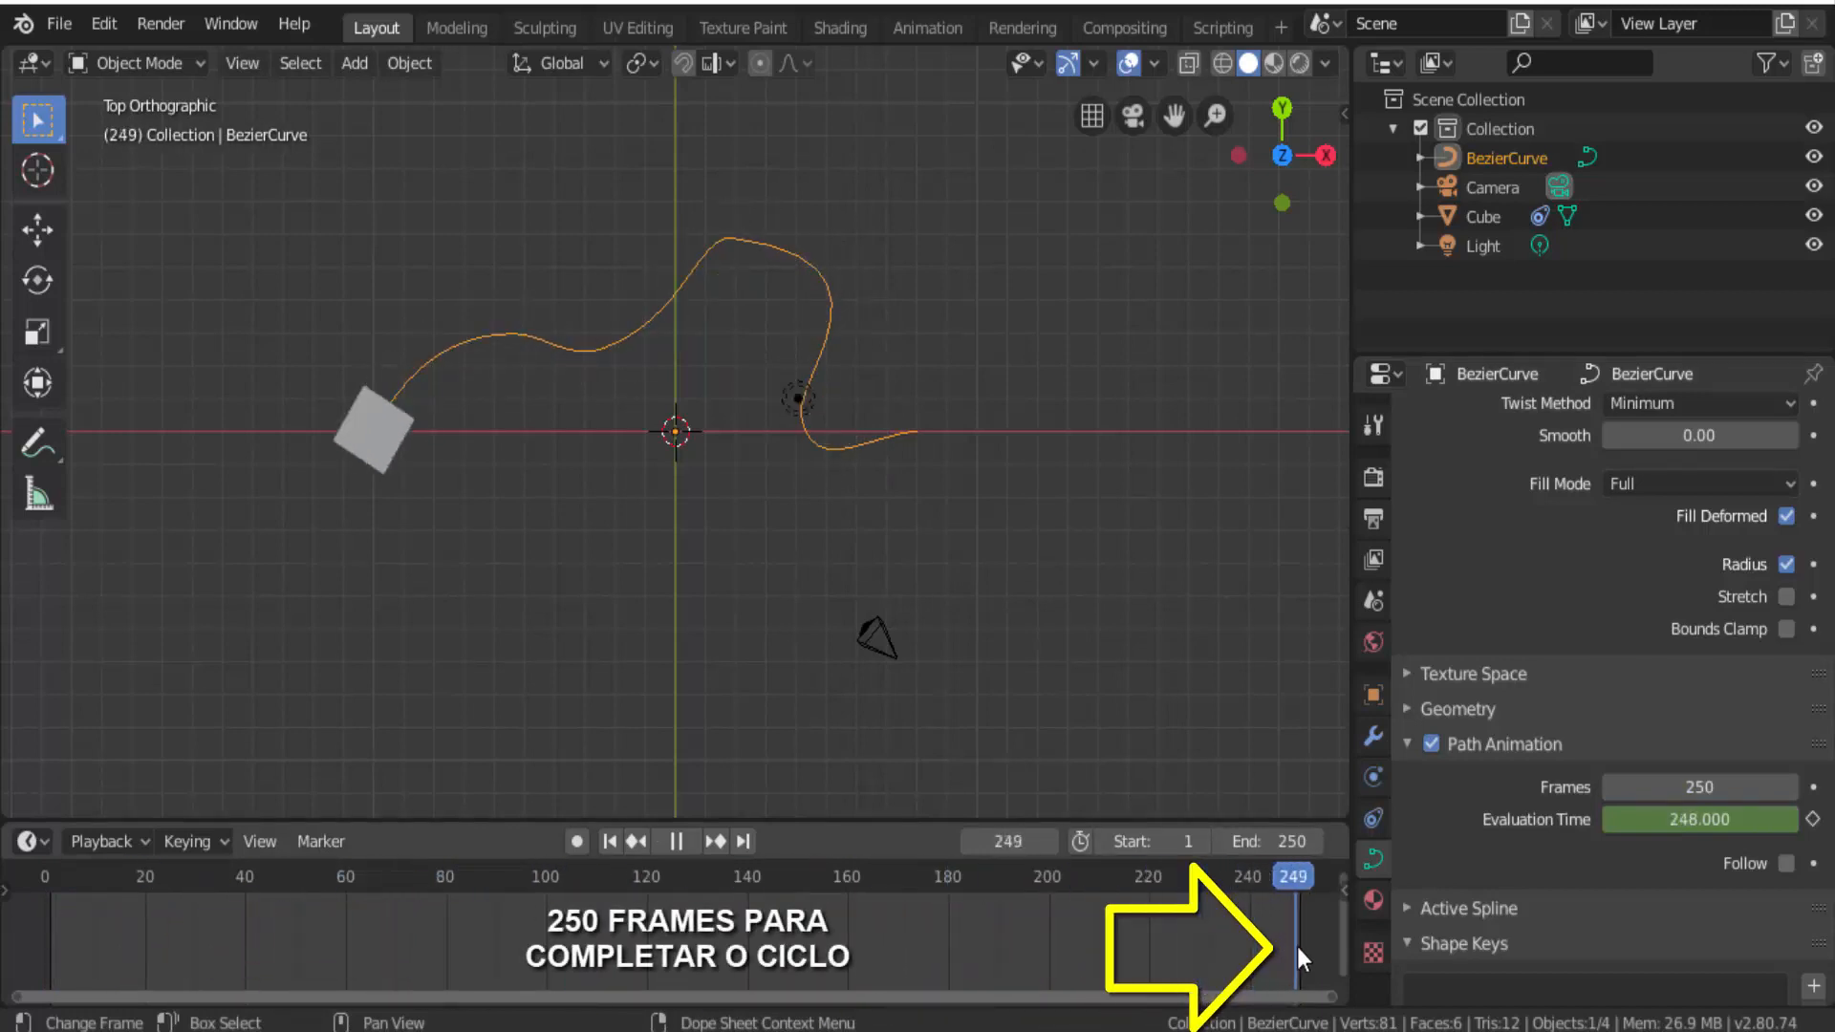
key("Right")
Show the cube's Follow Path constraint settings and scrub the timeline back to frame 0.
left_click(394, 438)
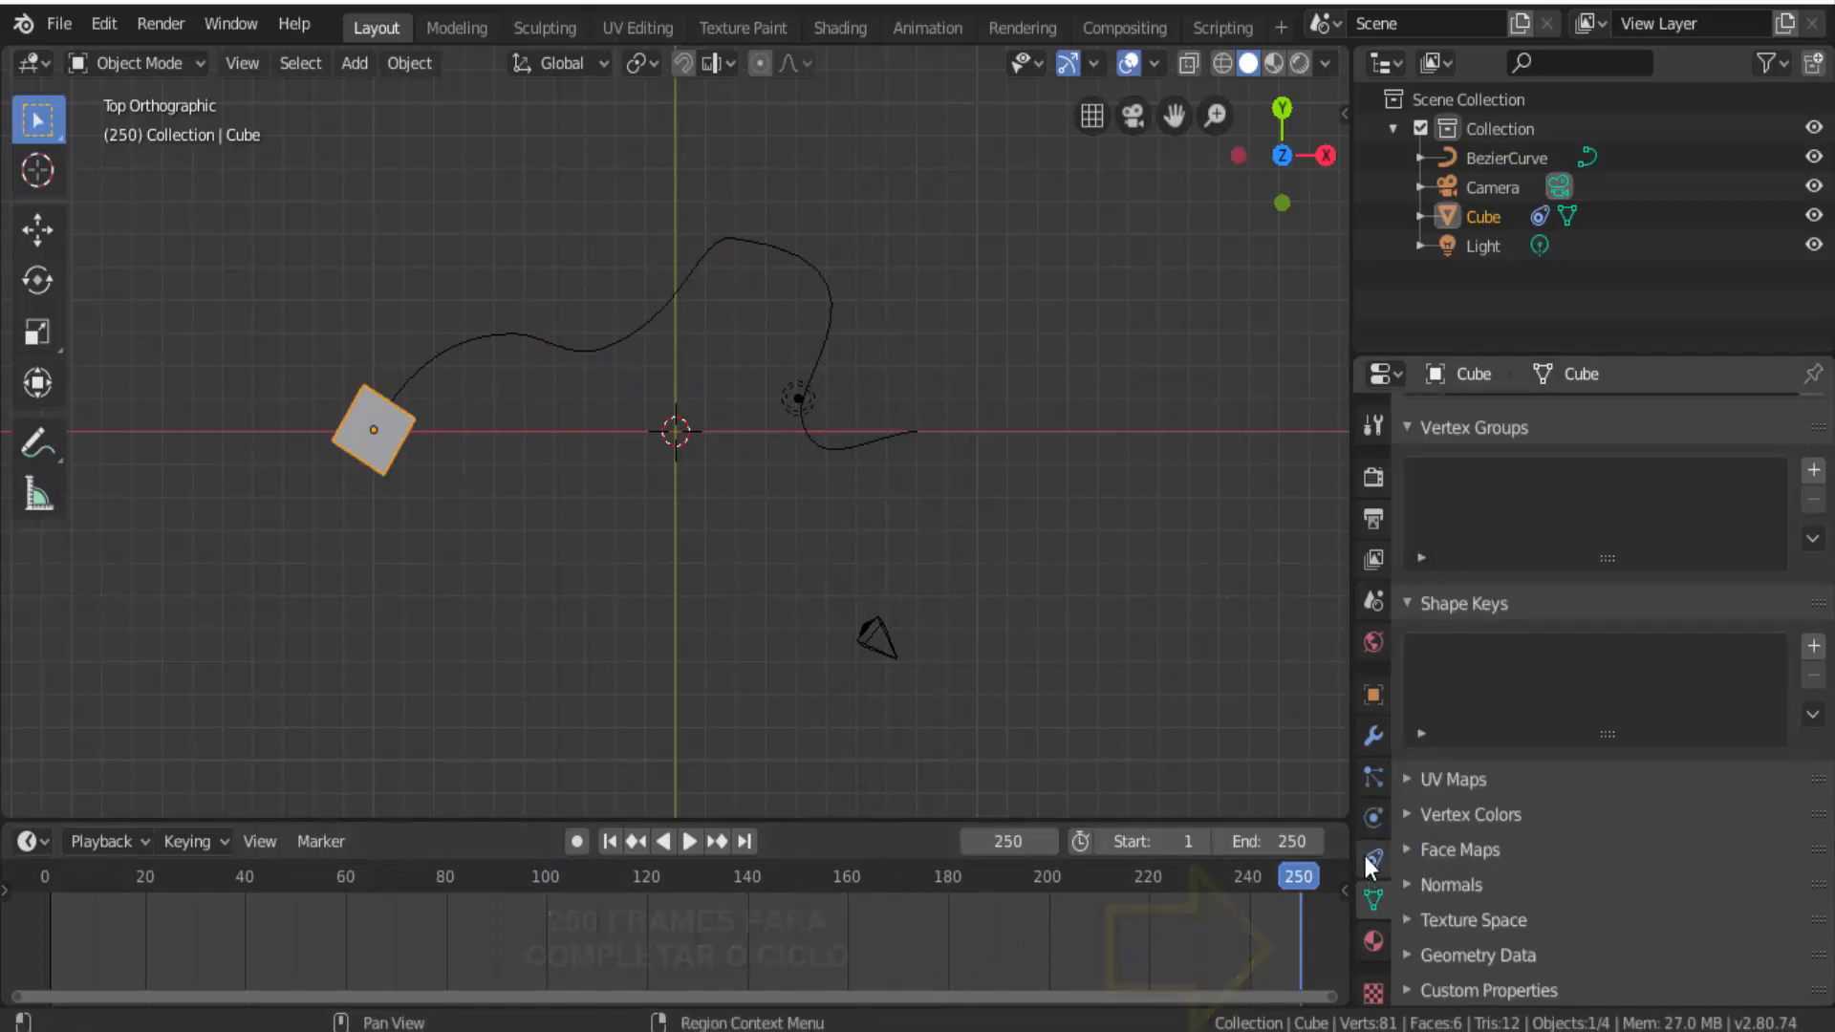
left_click(1373, 858)
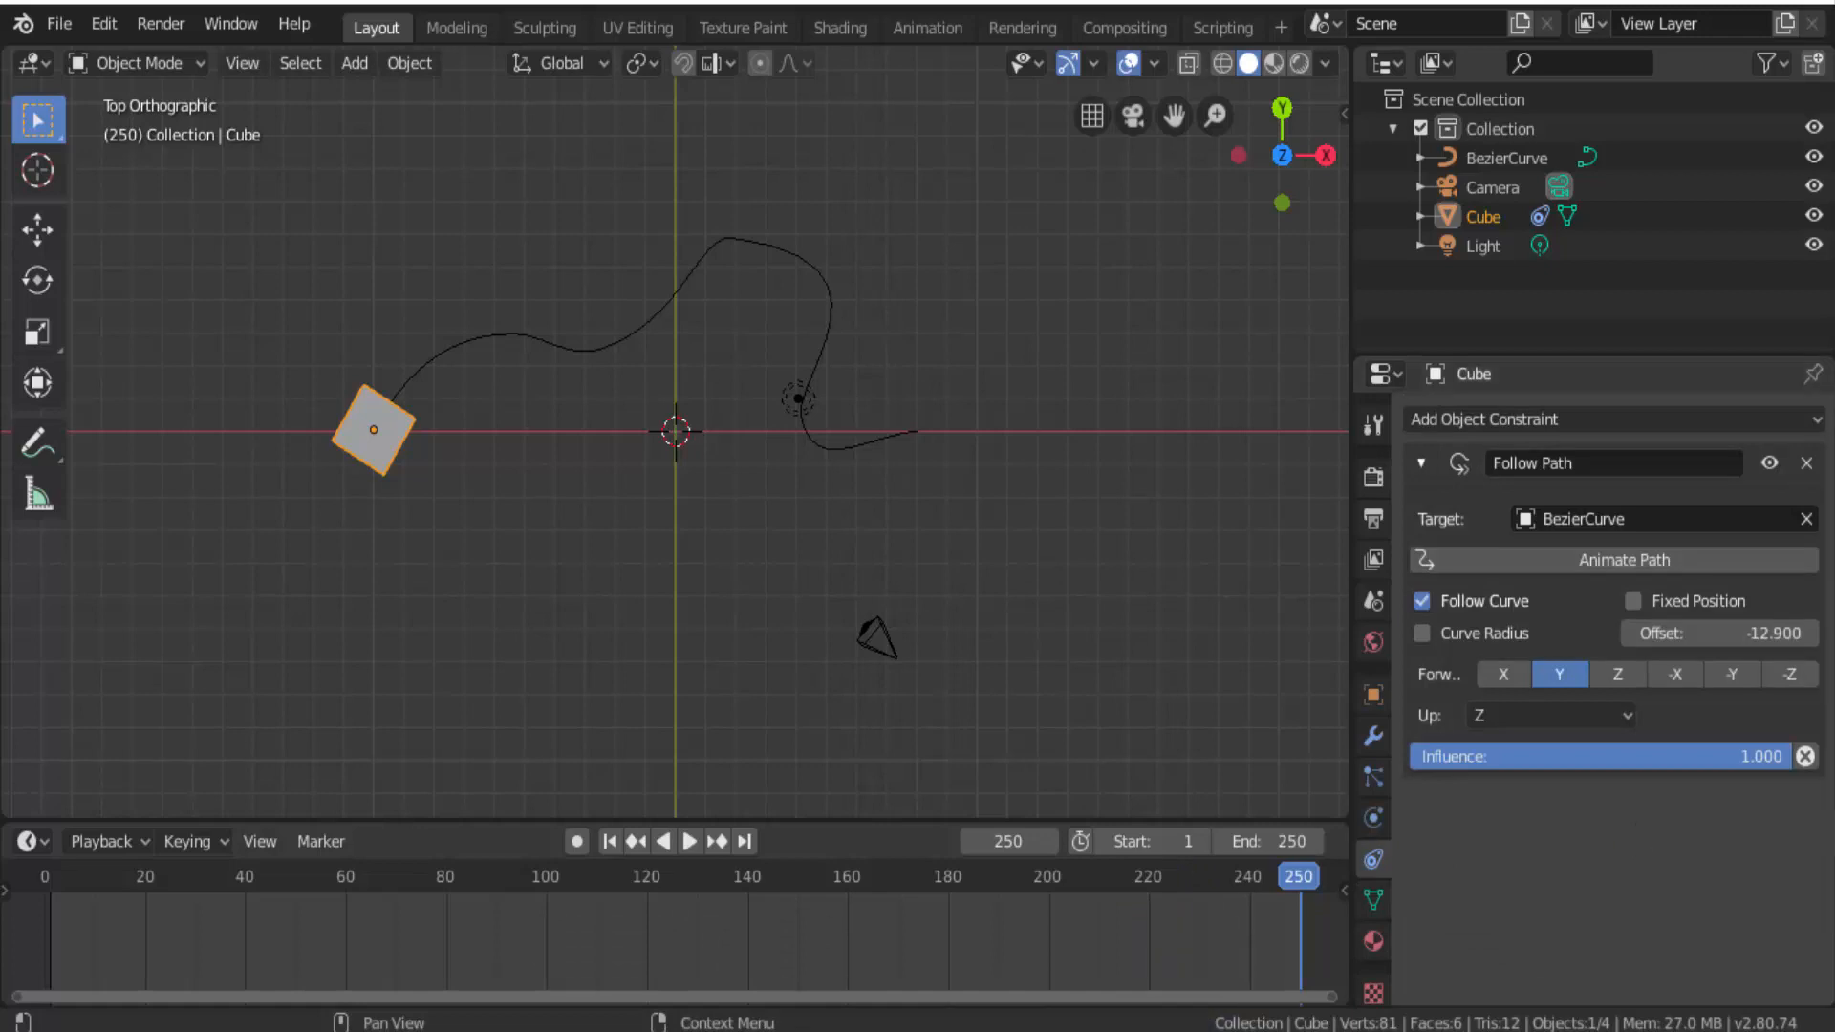
left_click_drag(1304, 870, 44, 868)
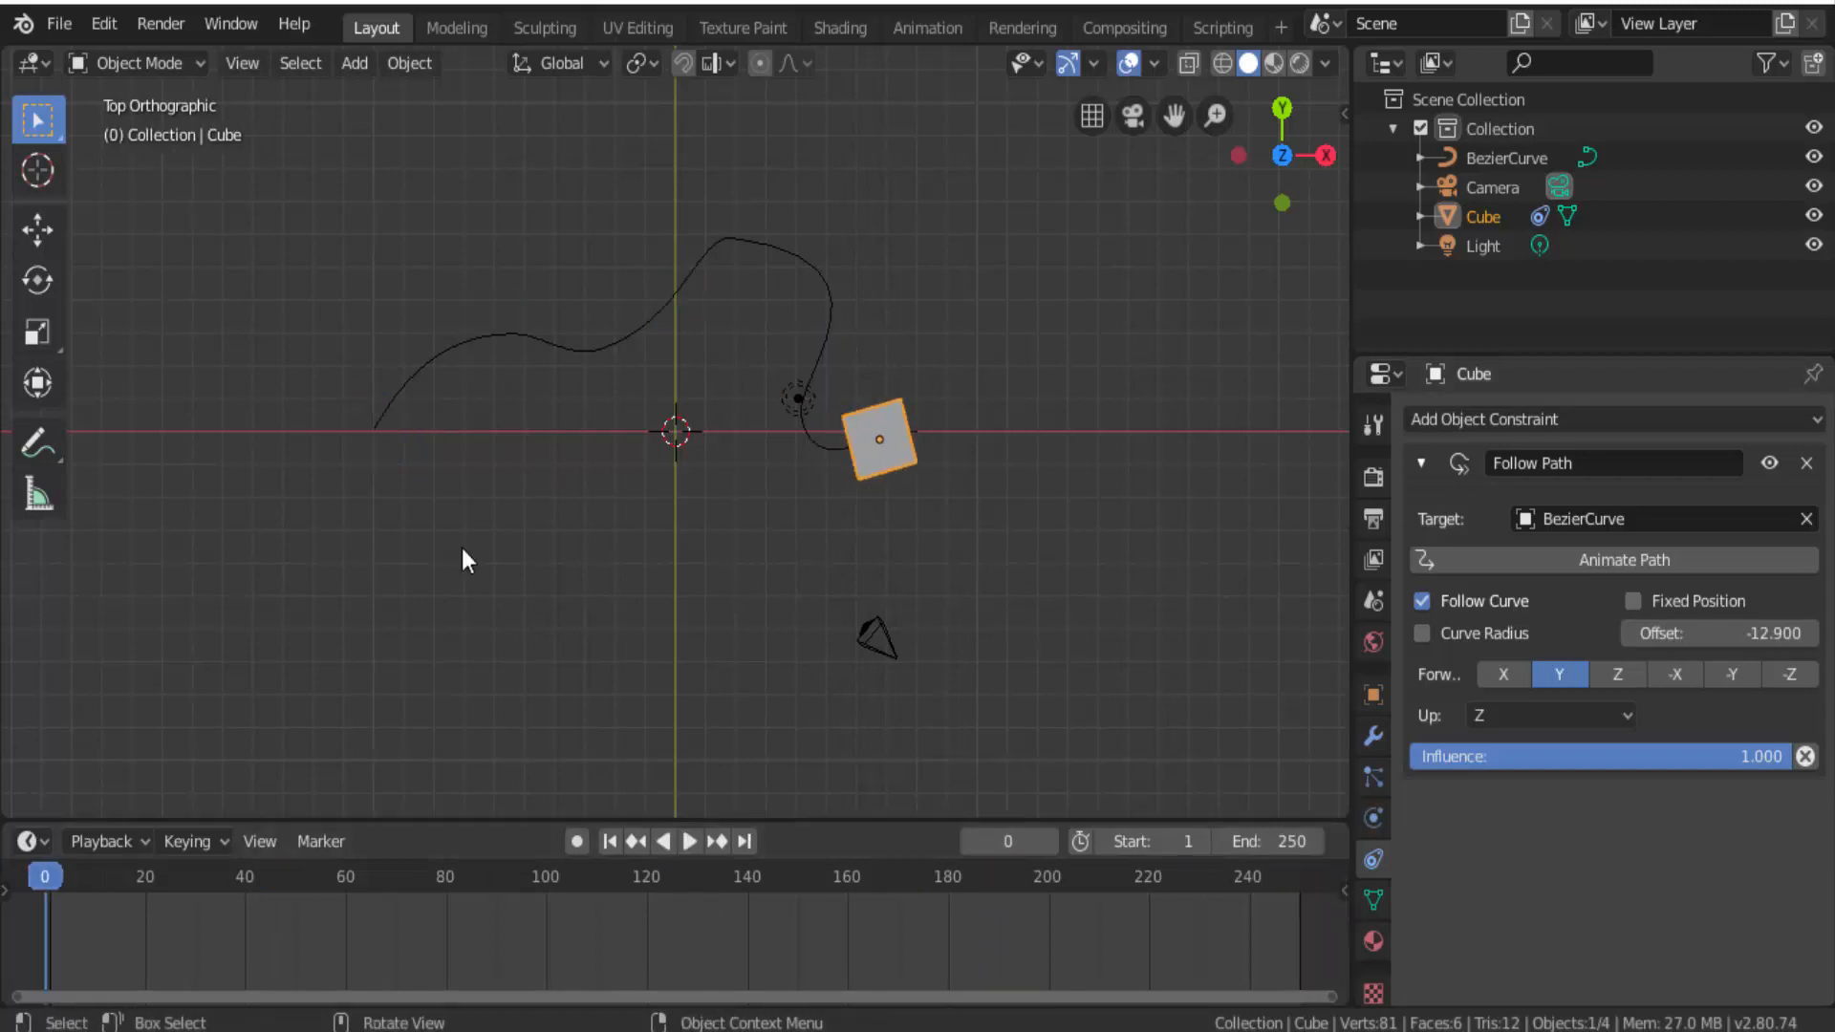
In Edit Mode, extrude three points from the curve's left endpoint, offset in XY by about (6.8, -7.2), (22.9, 3.6) and (-2, 9) m.
left_click(680, 297)
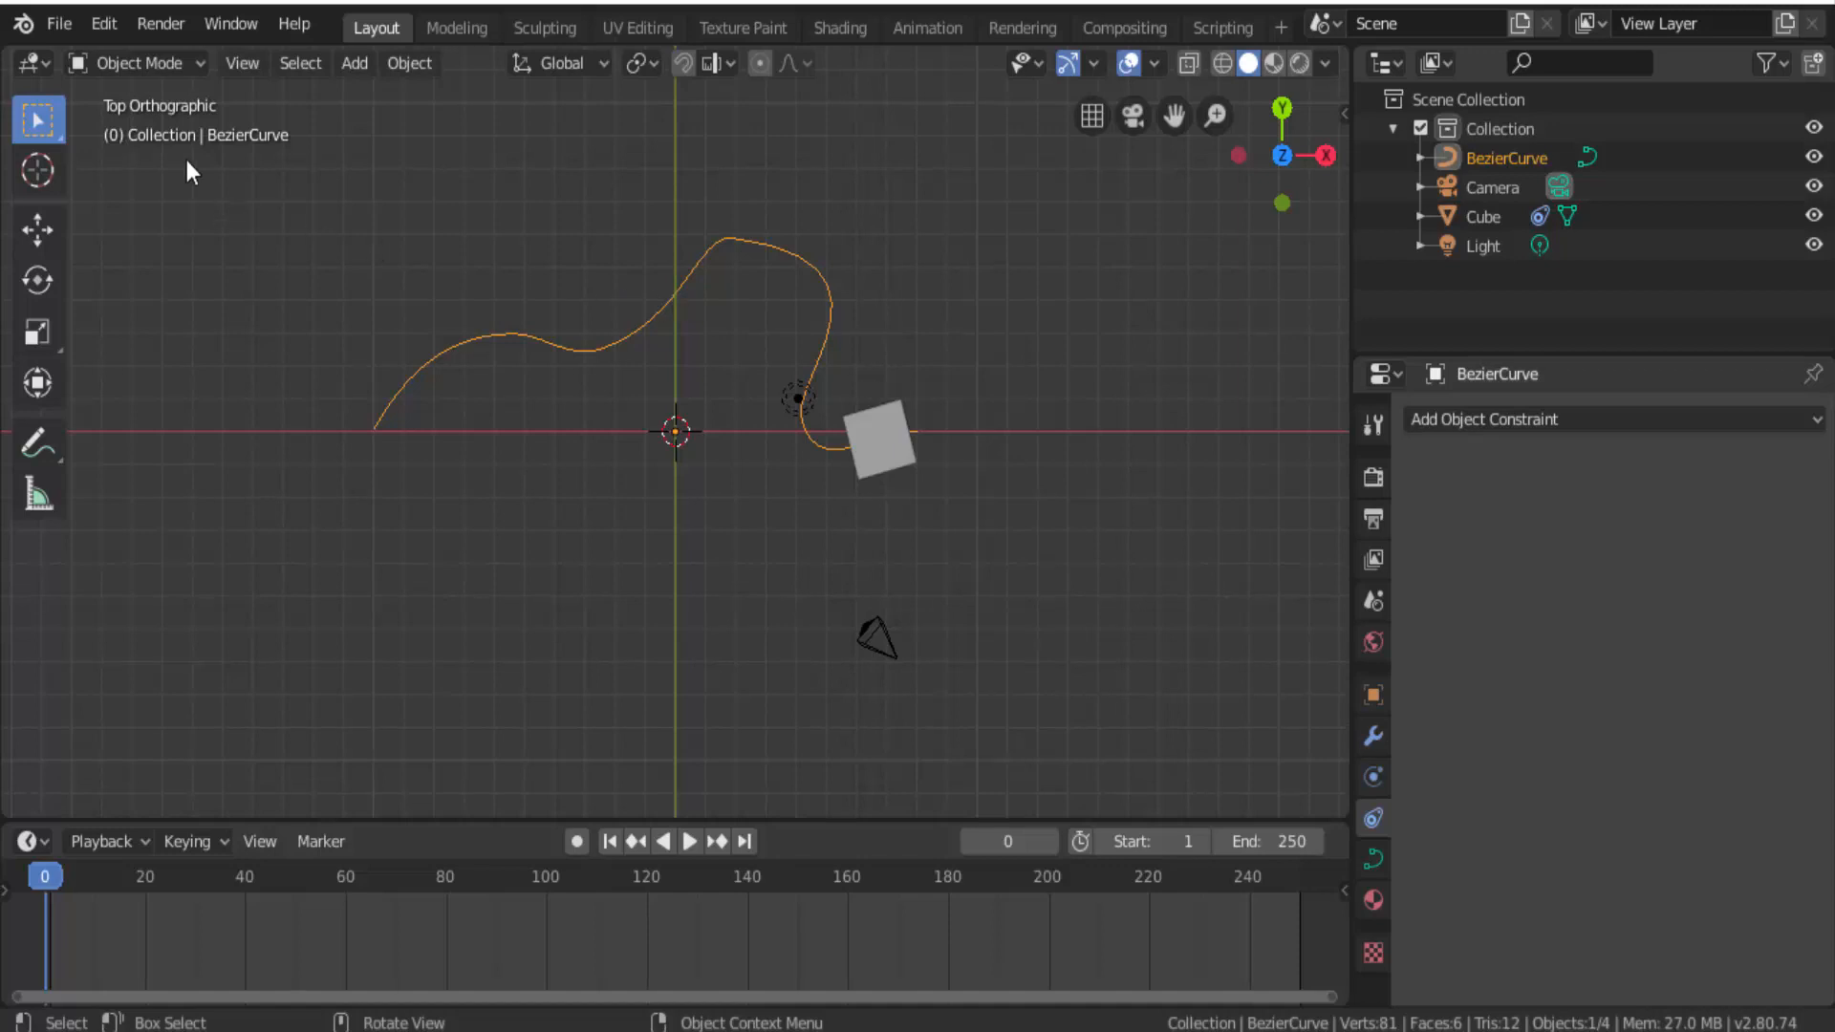
left_click(143, 58)
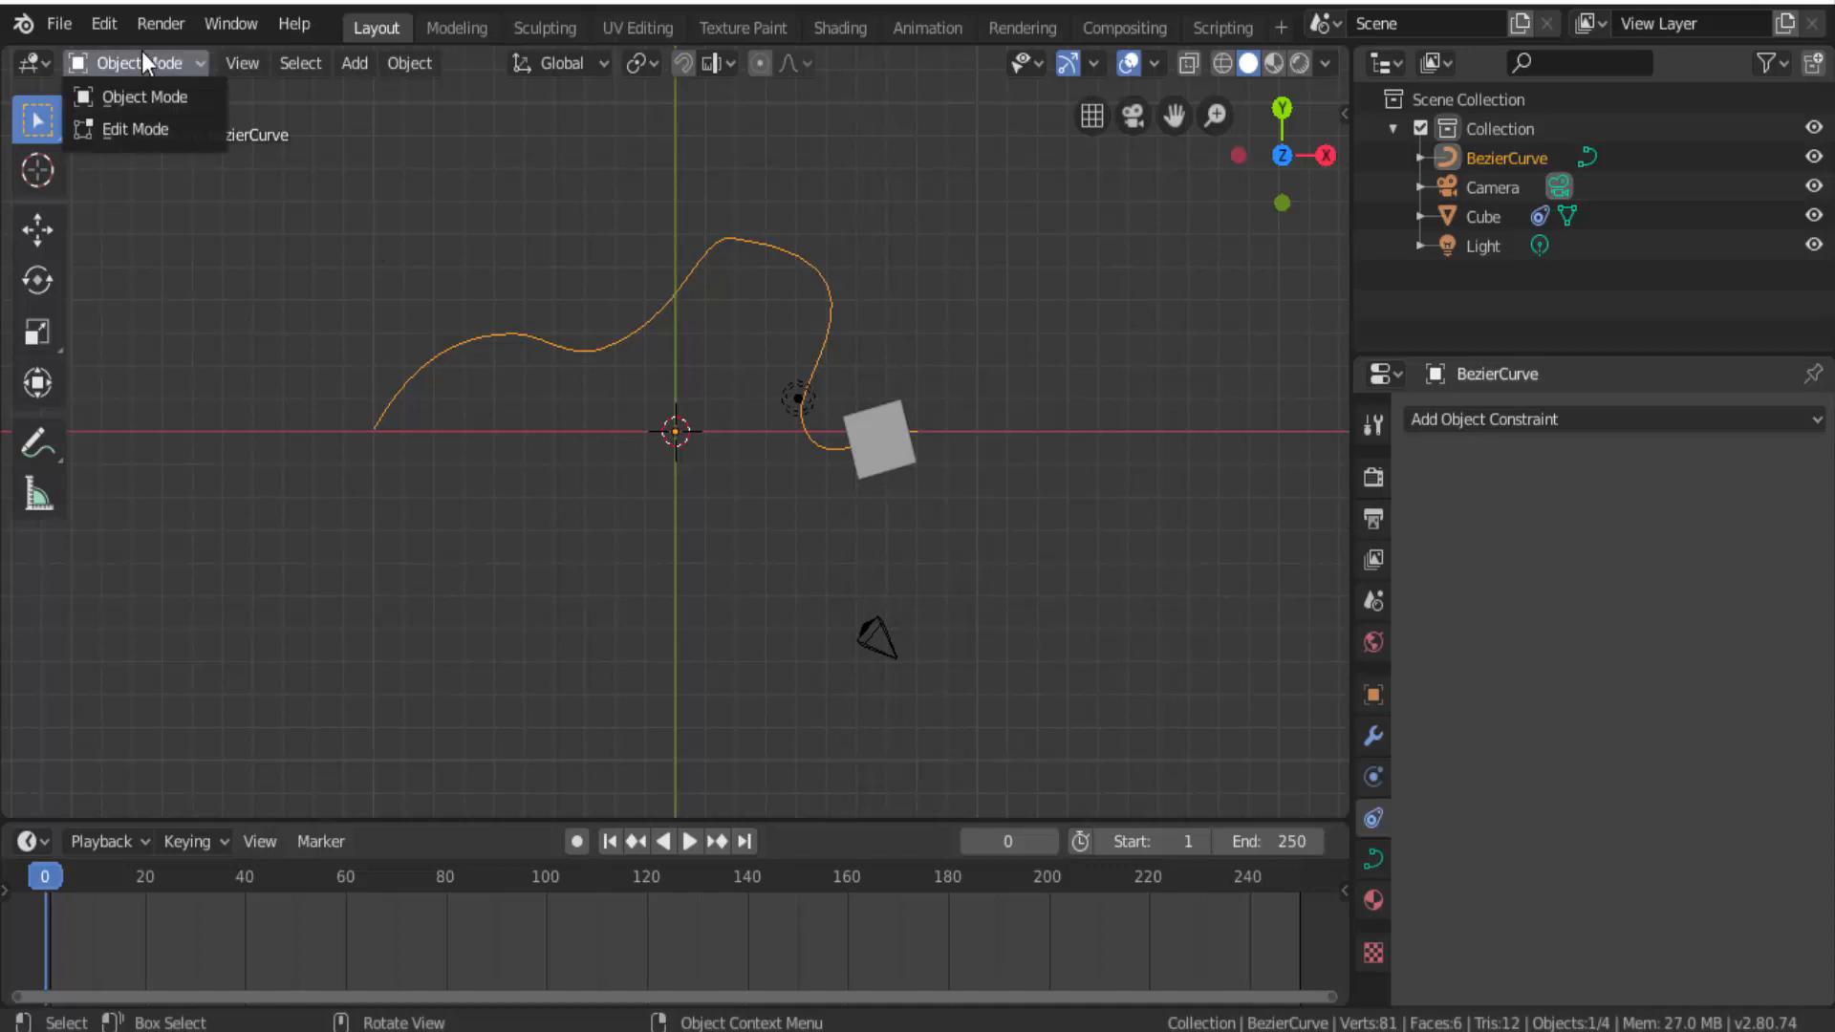
left_click(134, 134)
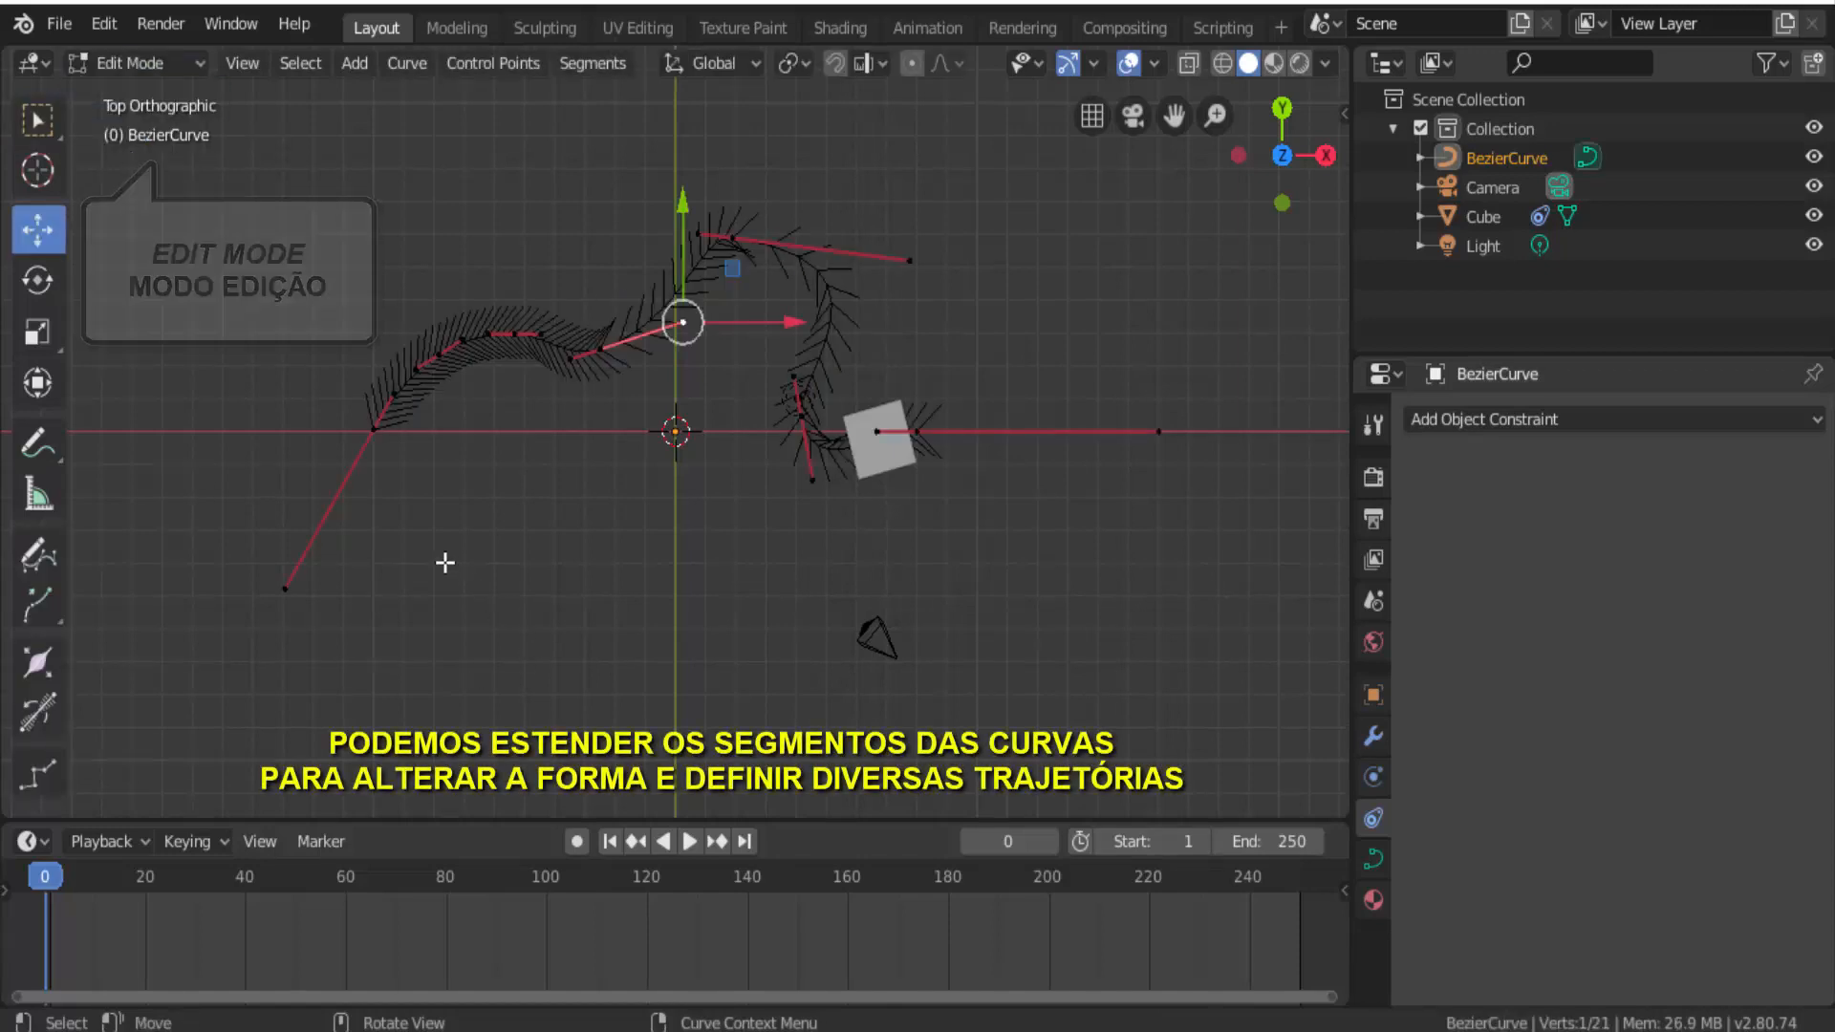
left_click(375, 428)
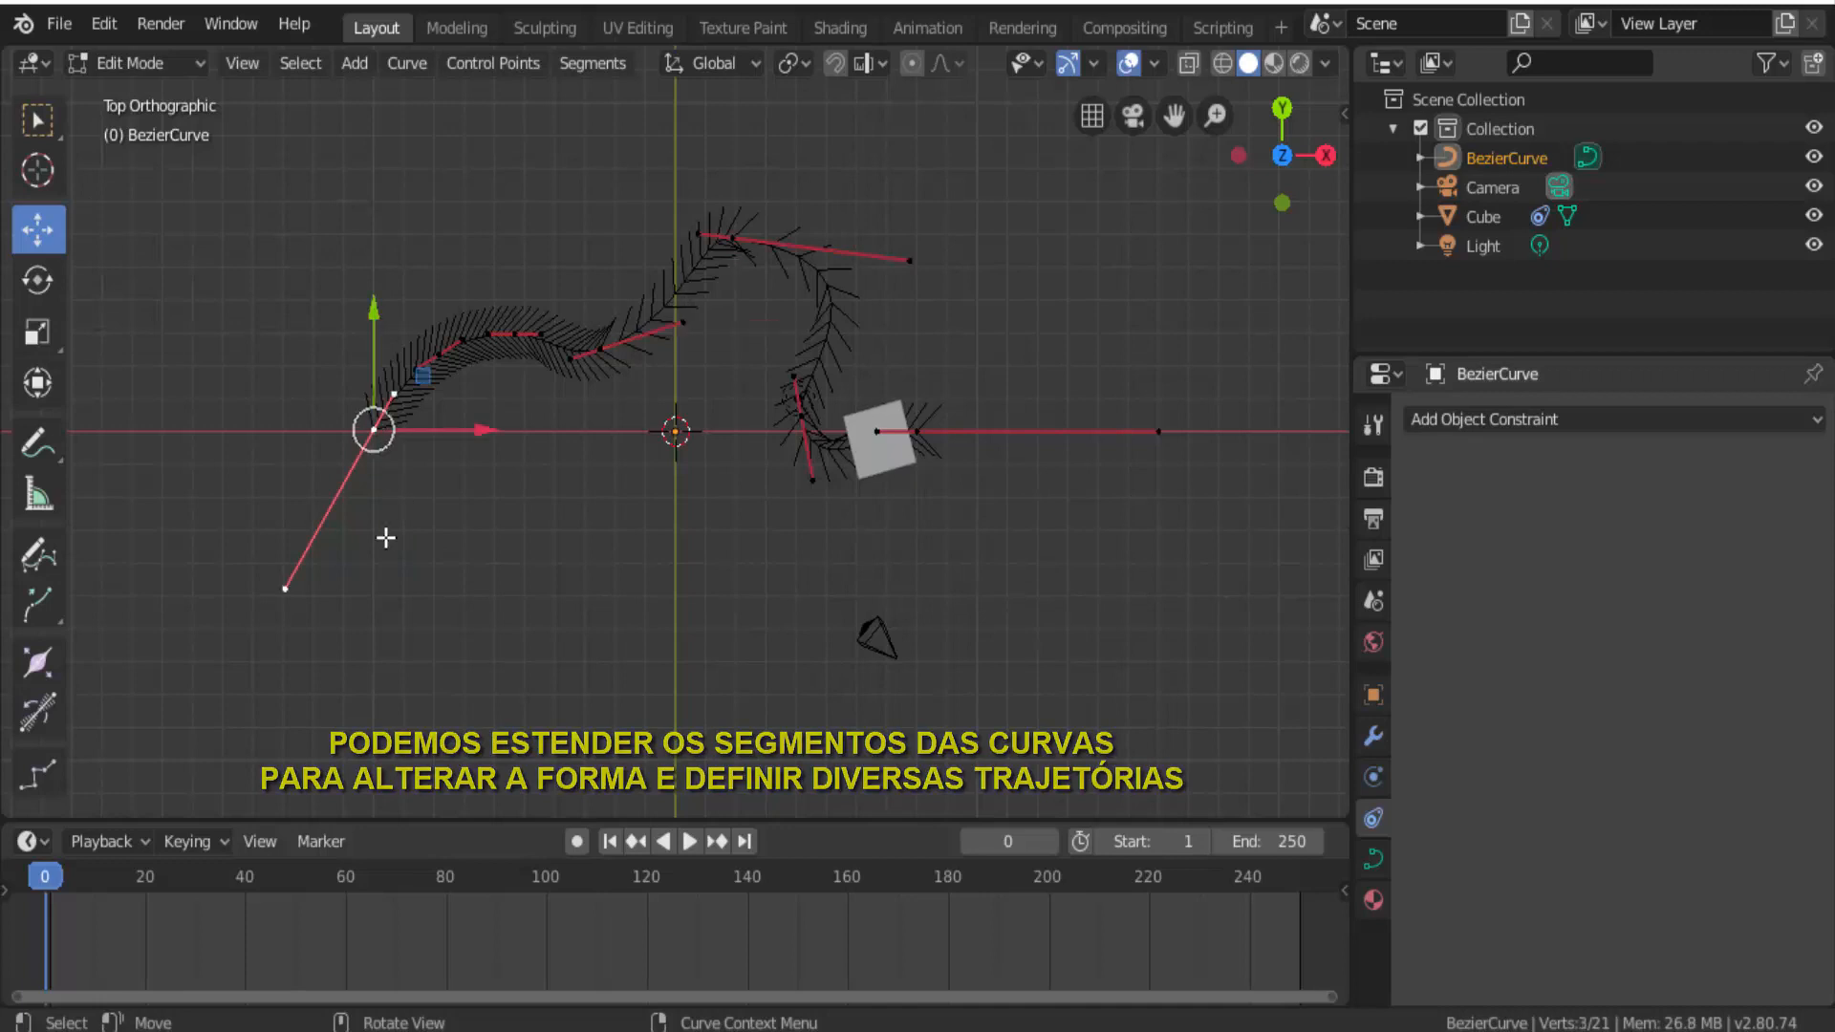
key("e")
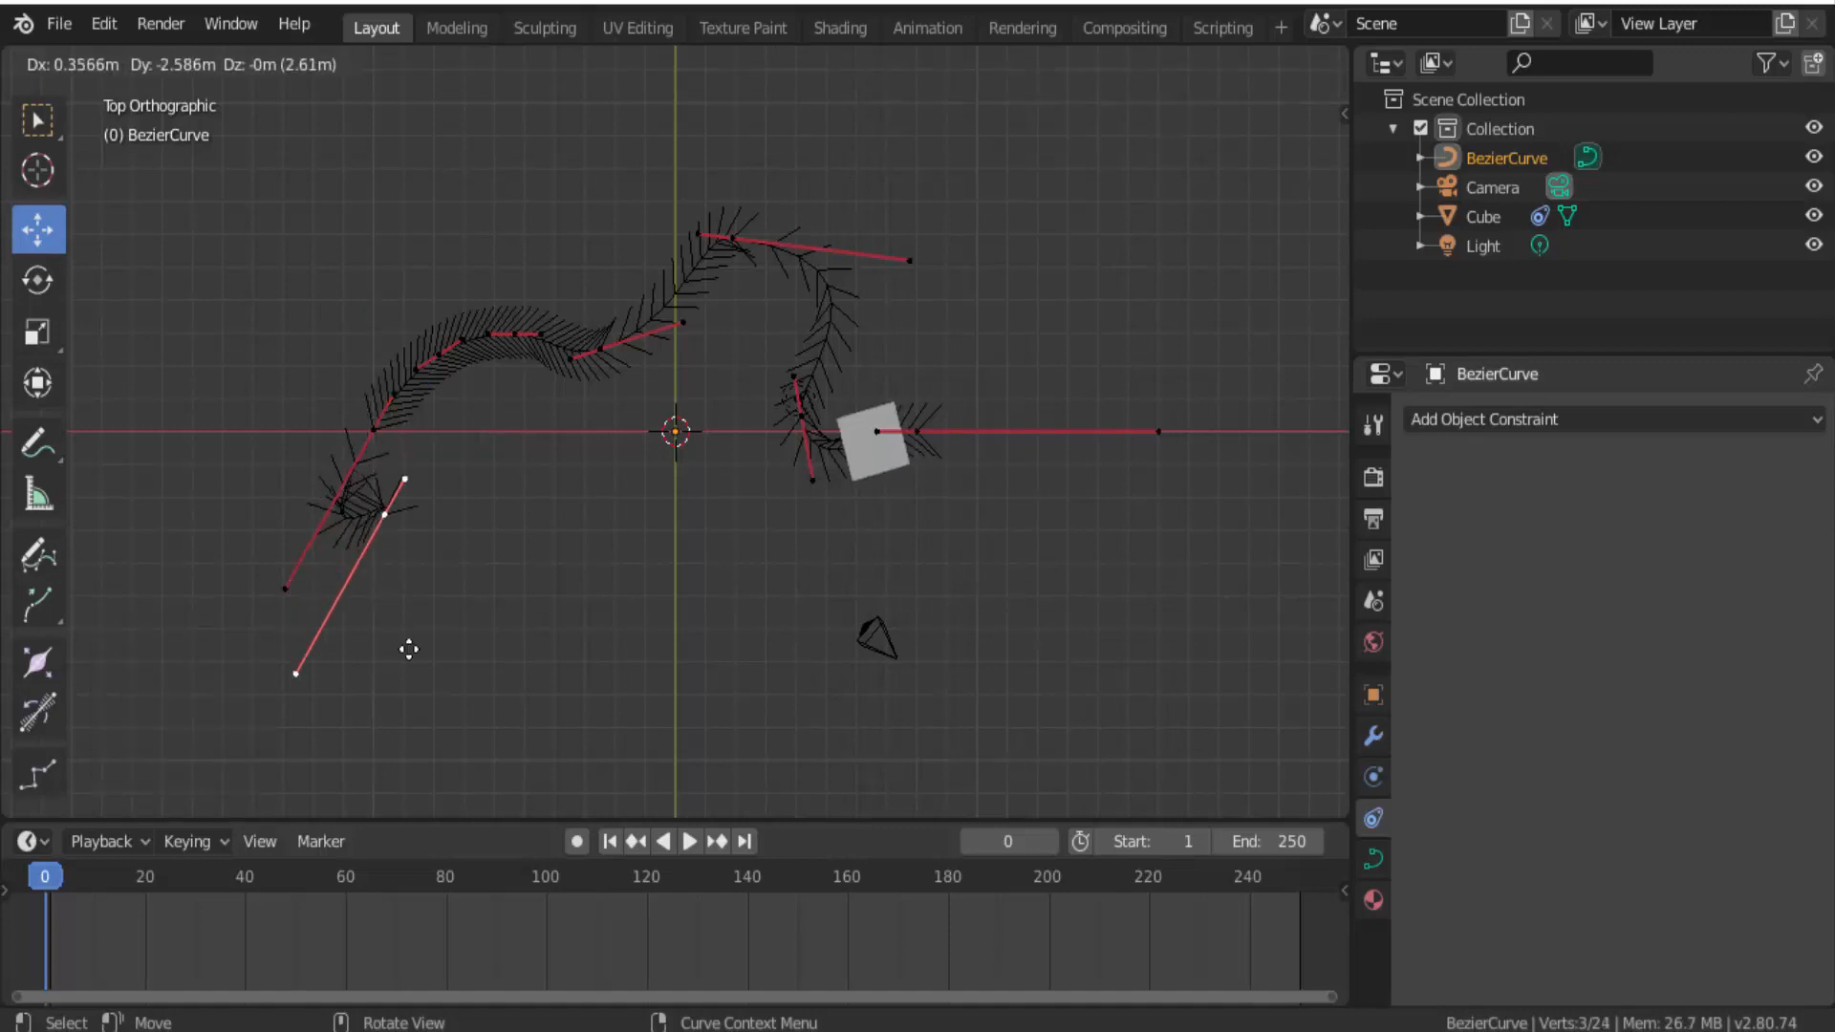
left_click(591, 772)
key("e")
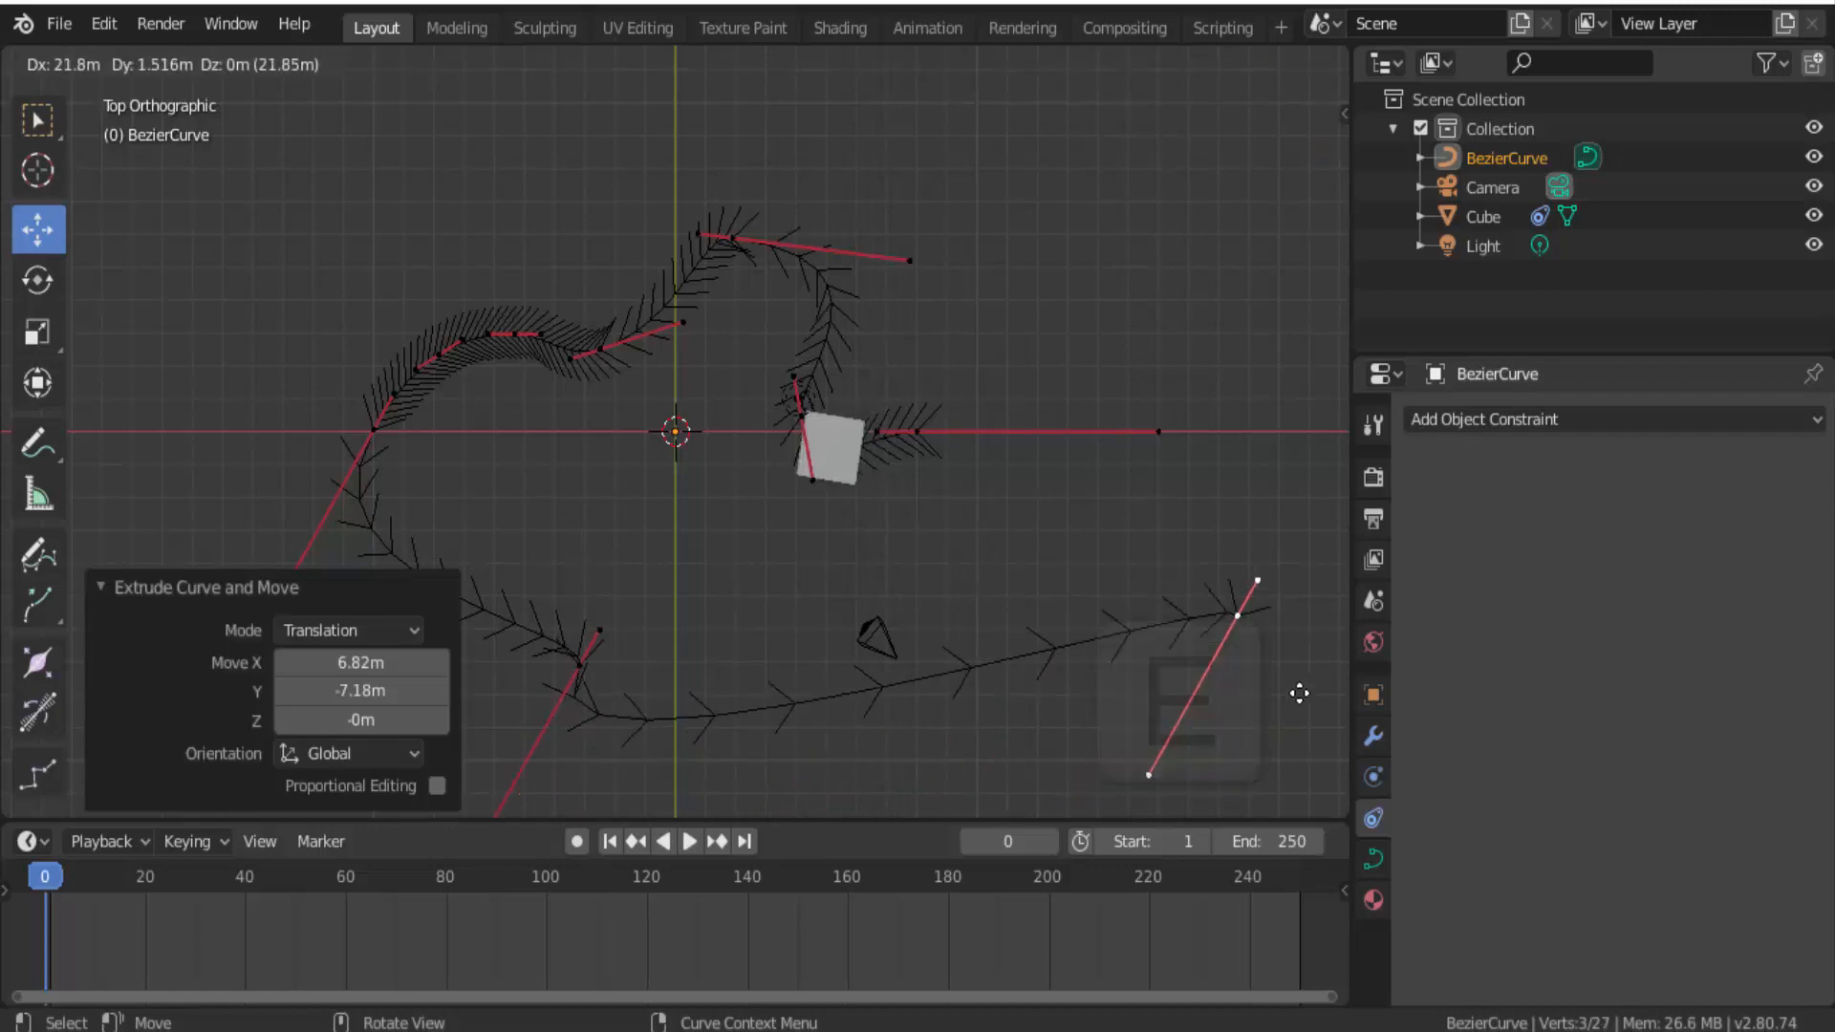
left_click(1316, 644)
key("e")
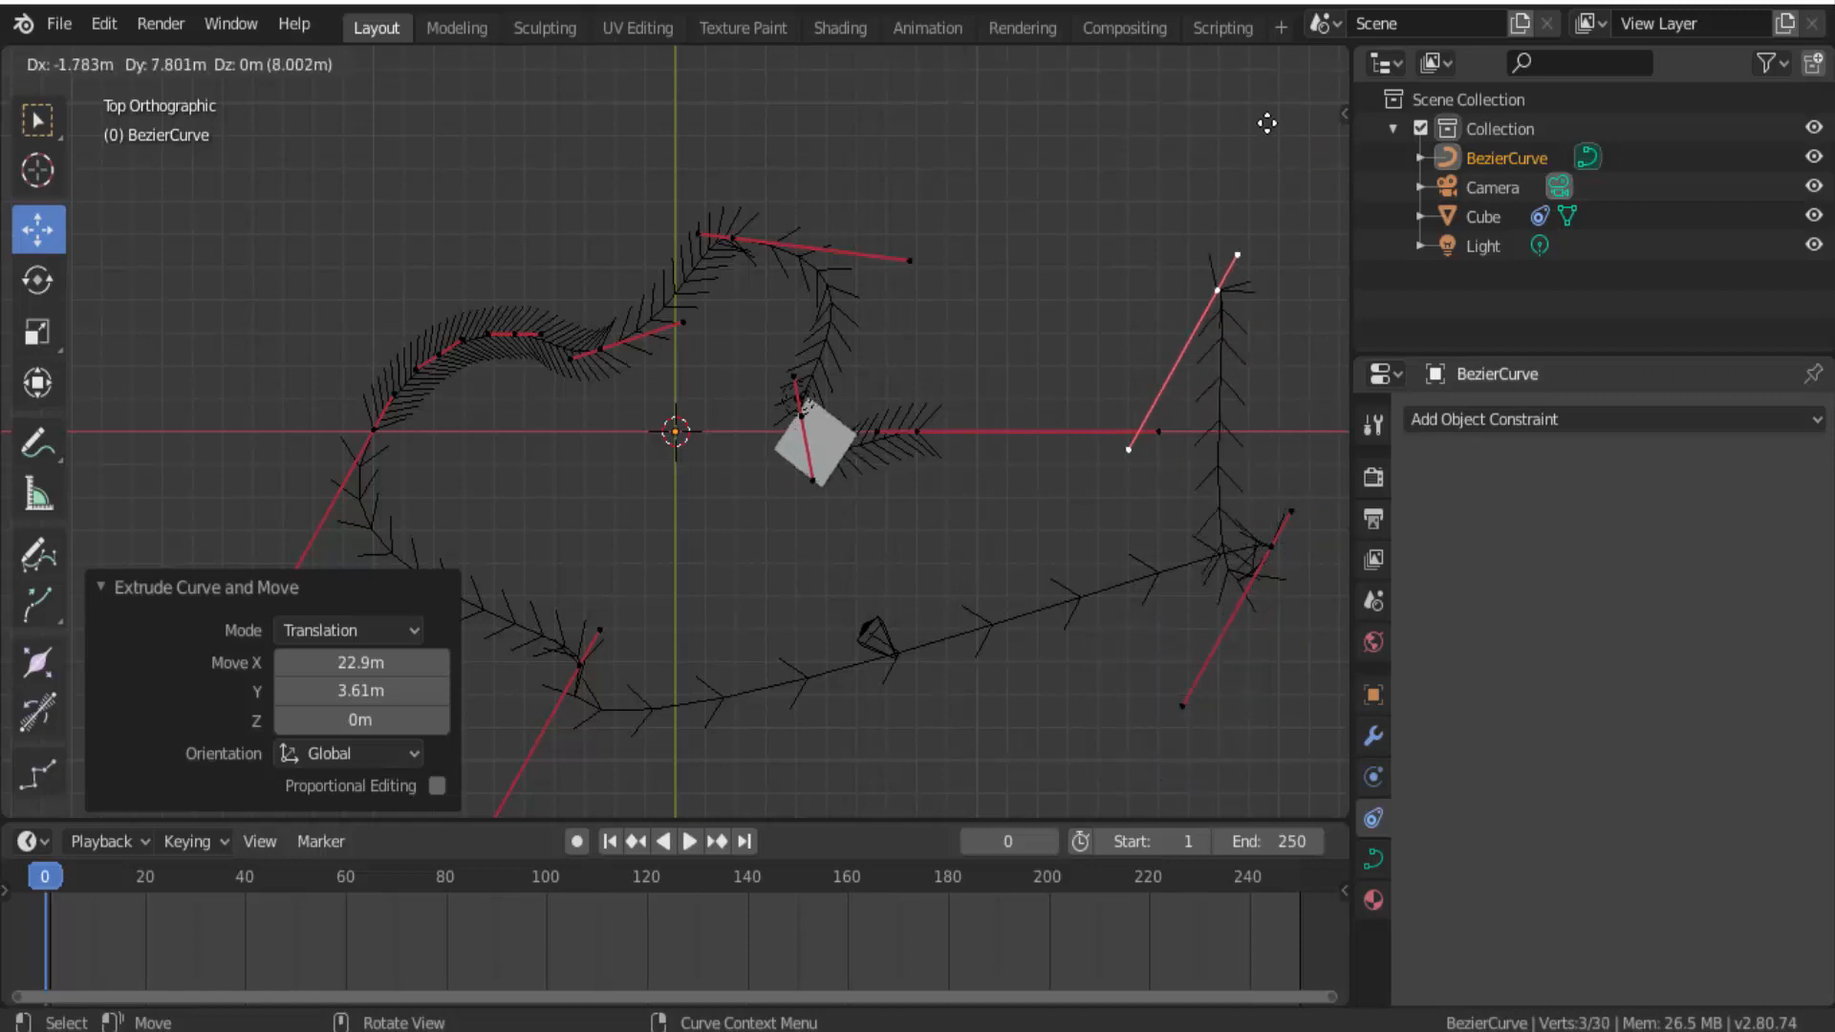
left_click(1261, 110)
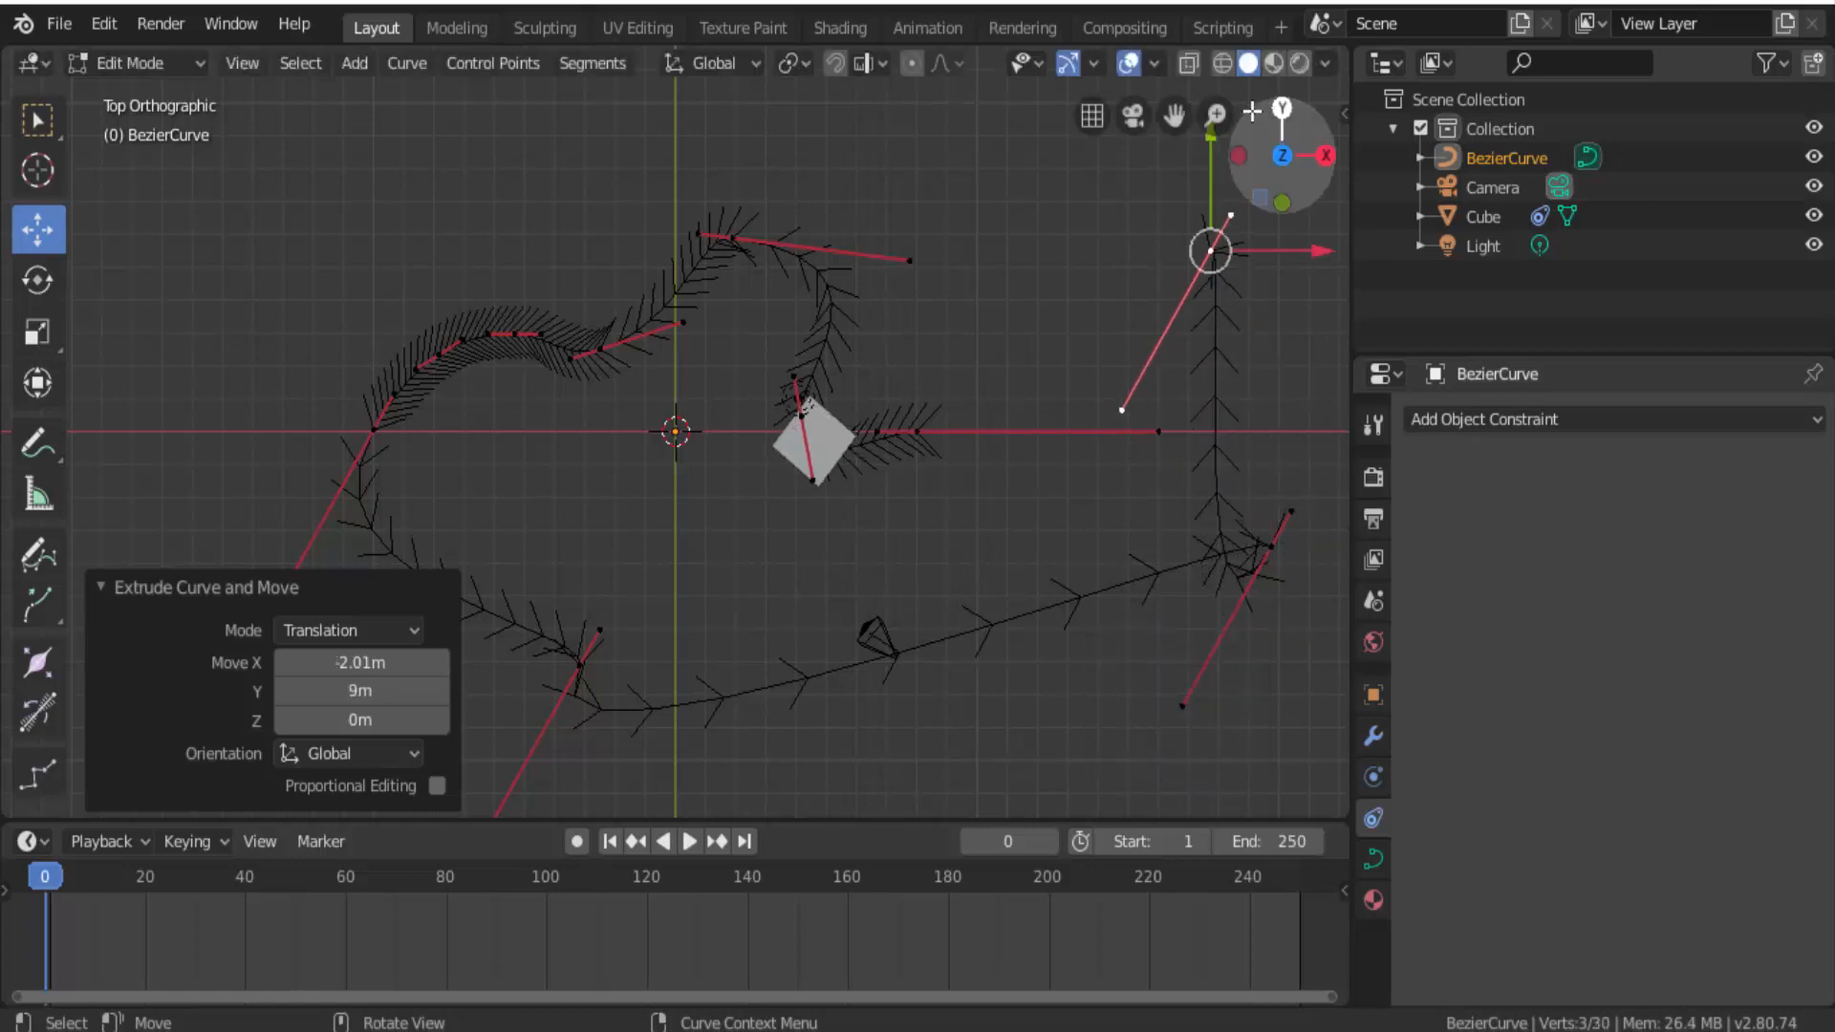
Smooth the extruded section by moving the lower-right point's lower handle about (6.1, 7.9) m and the lower-left point's upper handle about (-4.8, -0.4) m.
left_click(1182, 709)
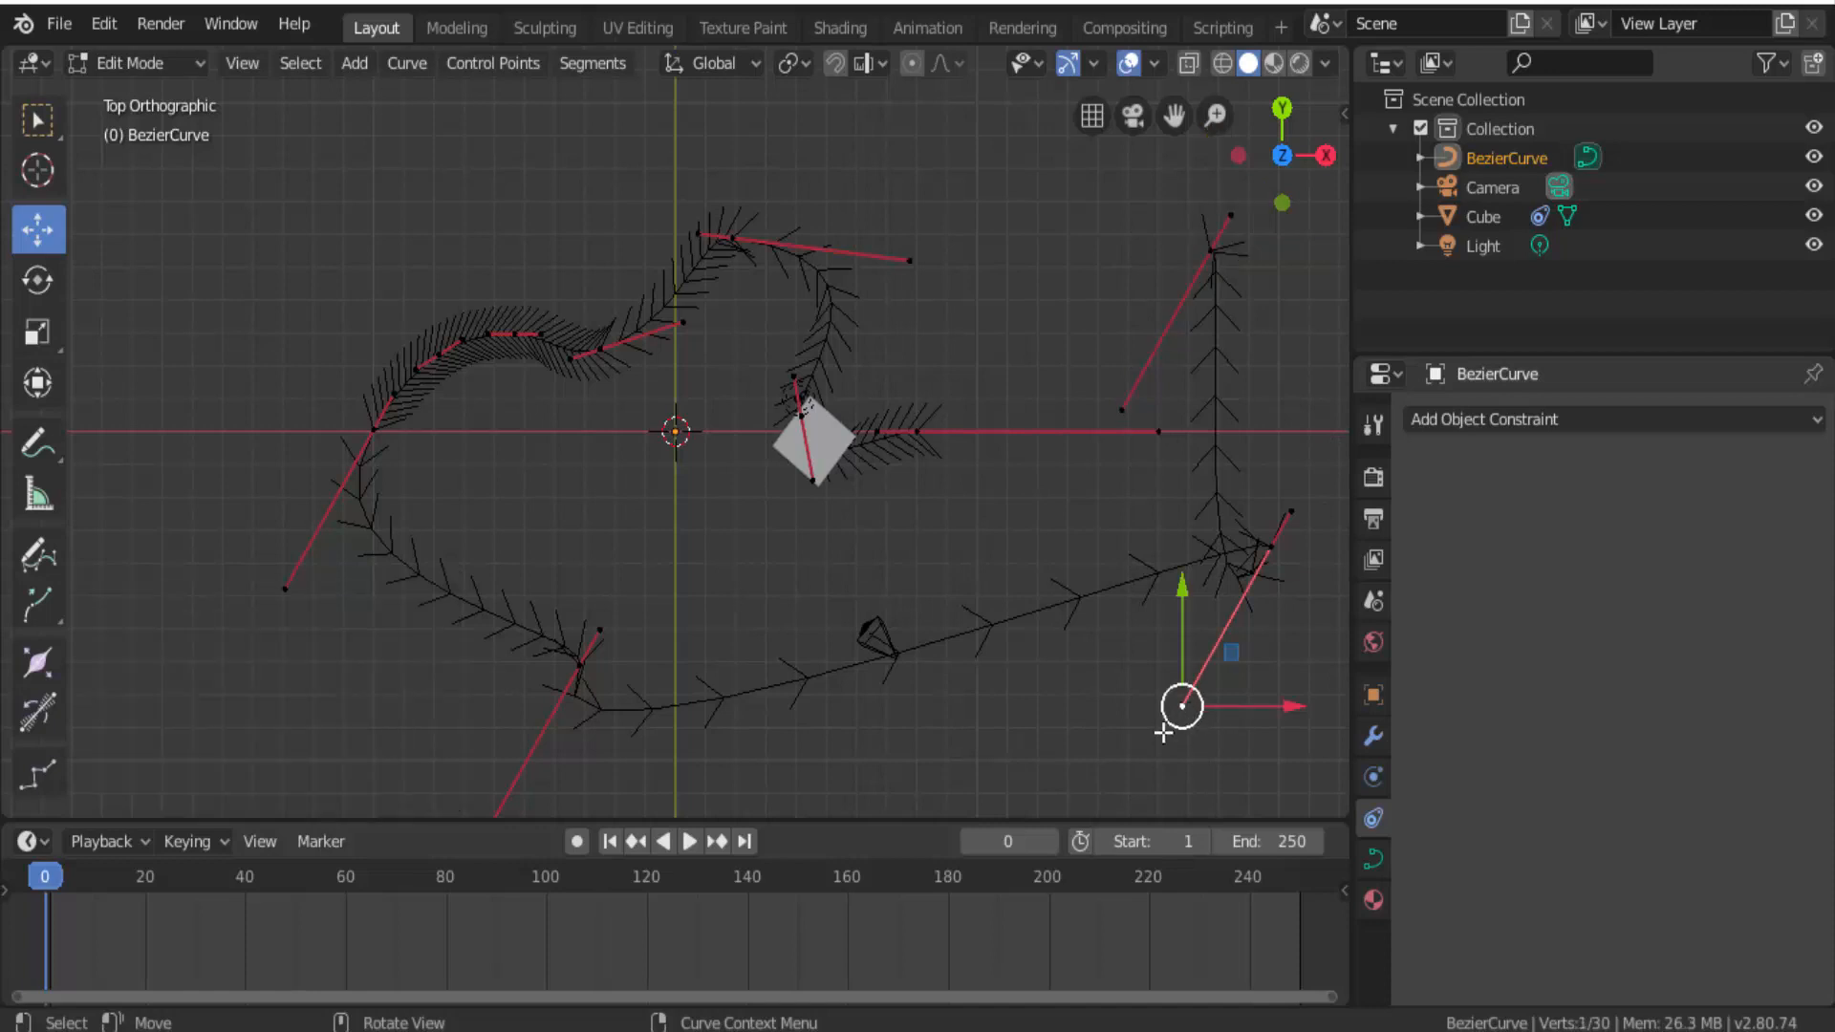
key("g")
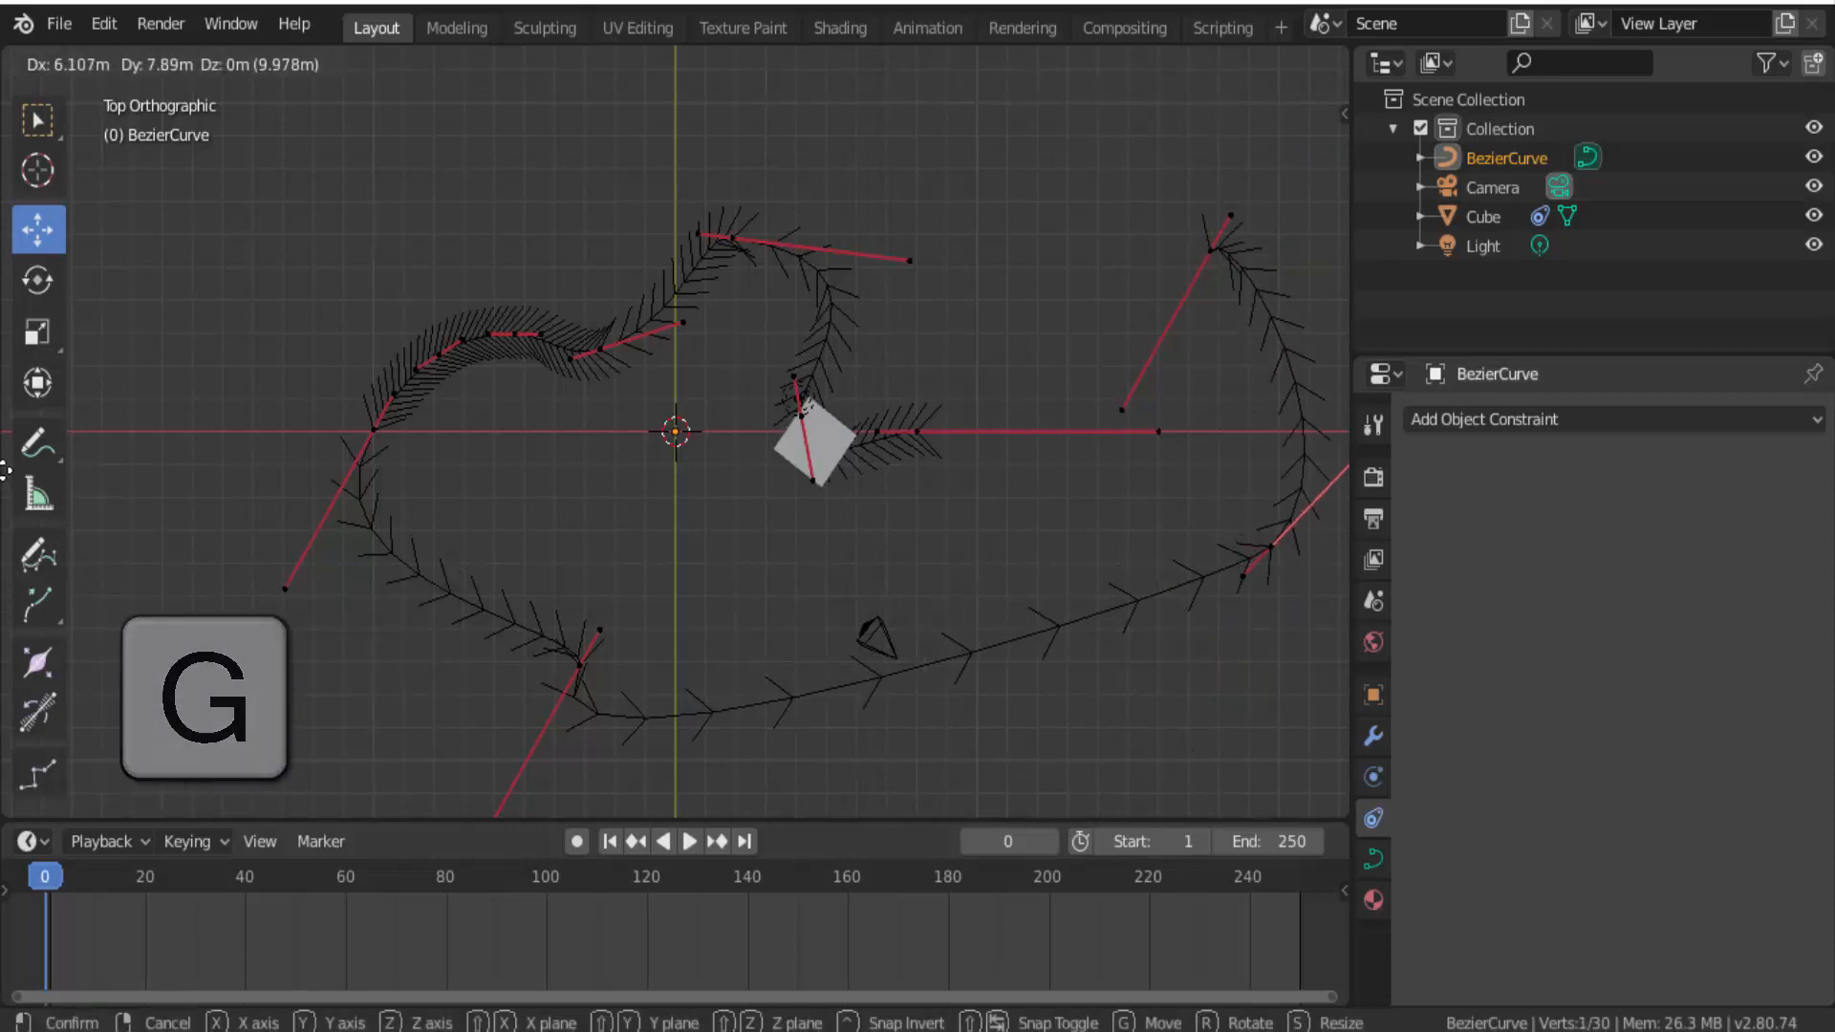
left_click(2, 677)
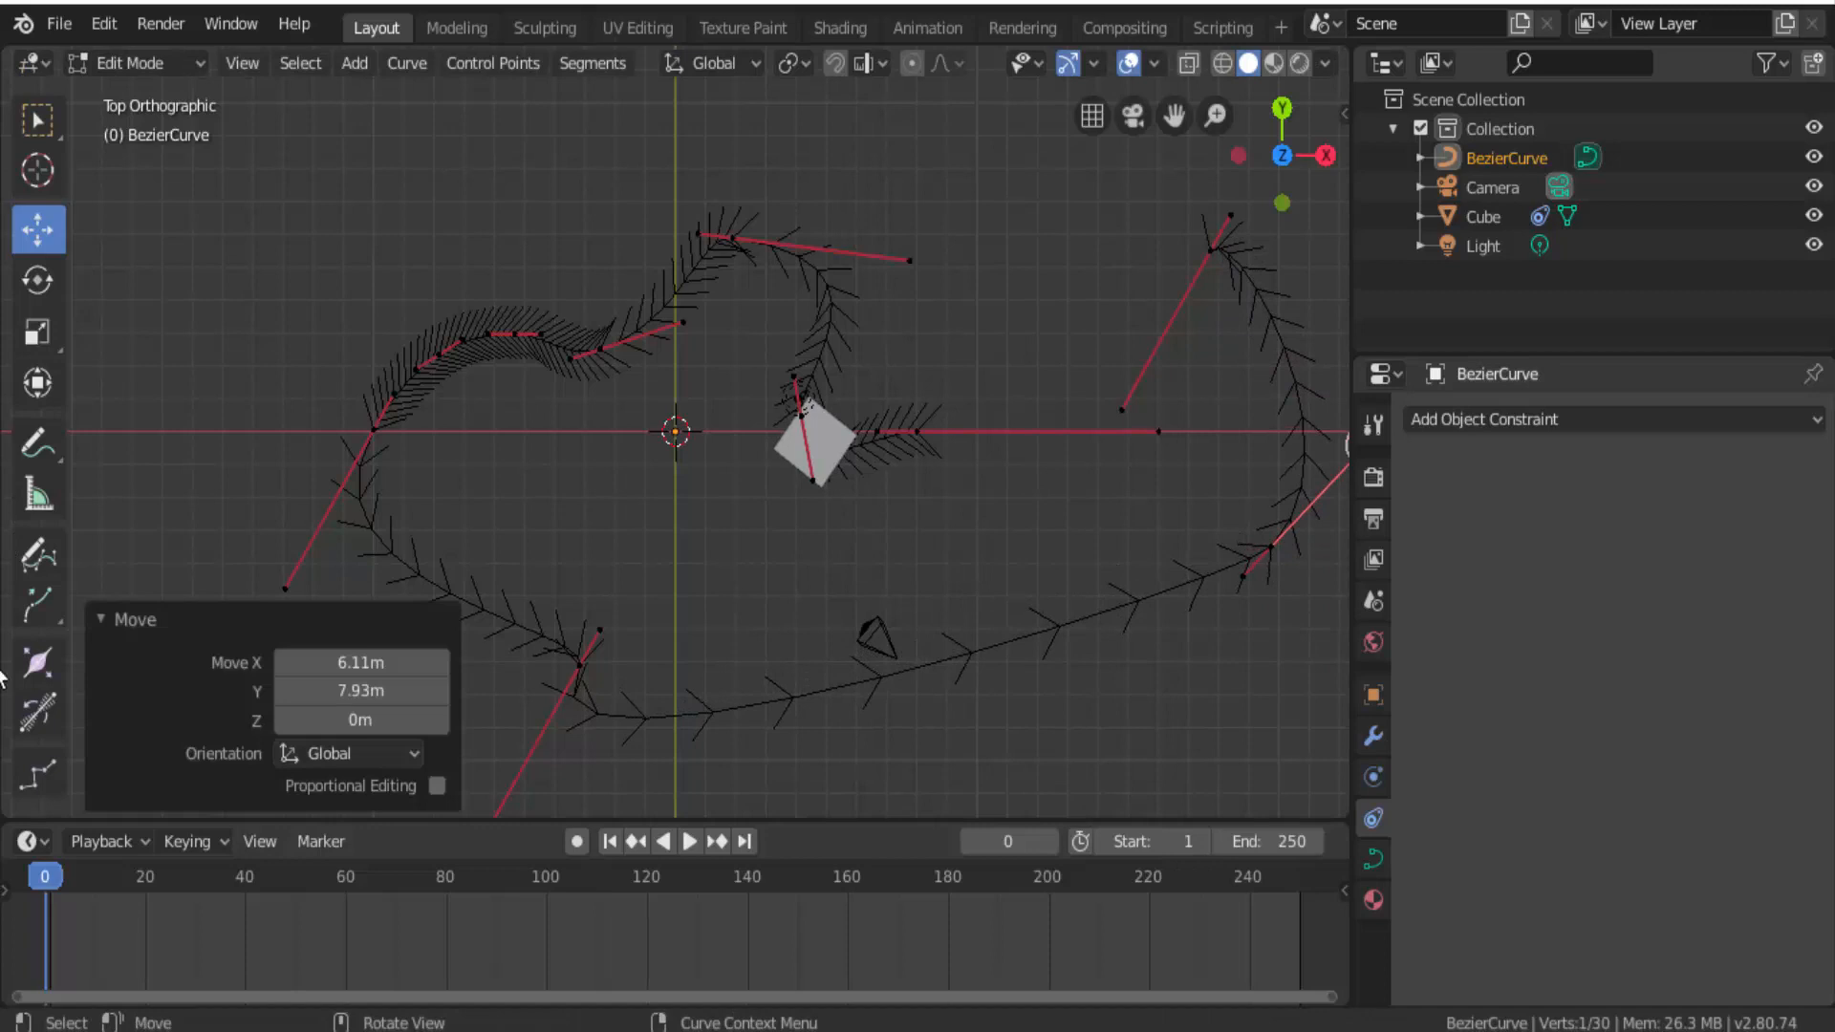
left_click(605, 630)
key("g")
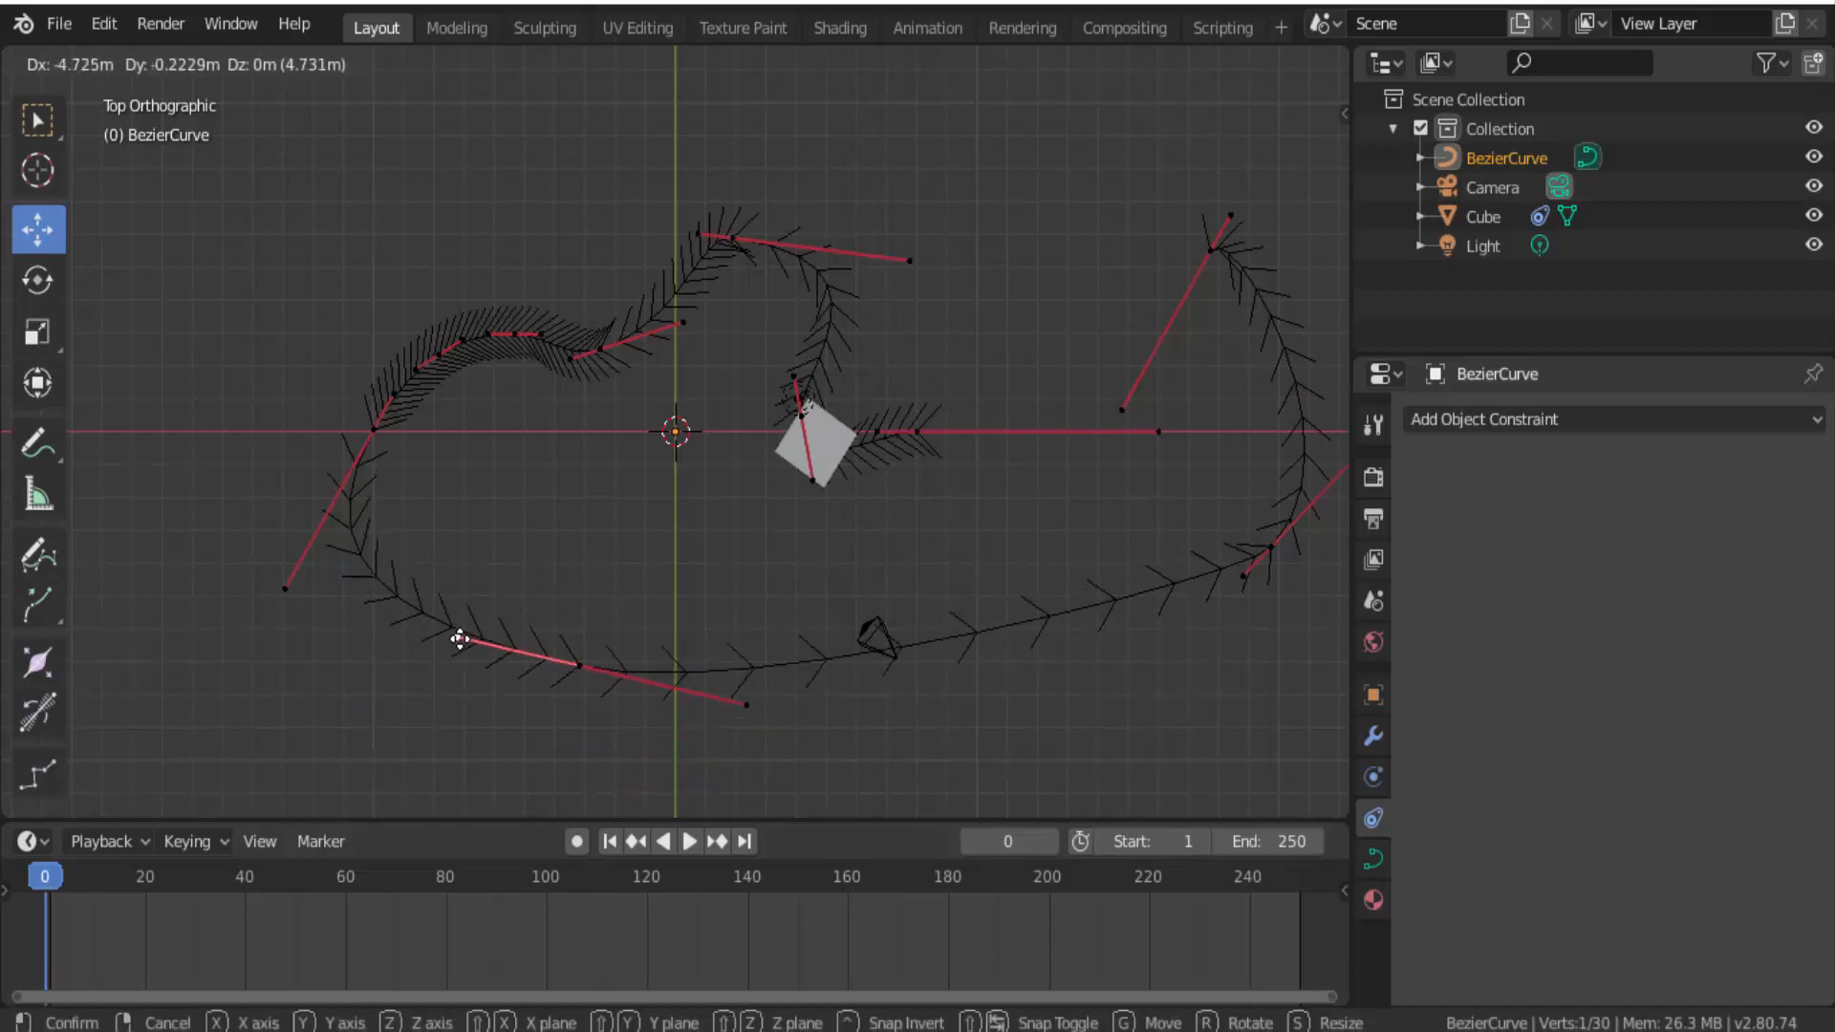
left_click(461, 643)
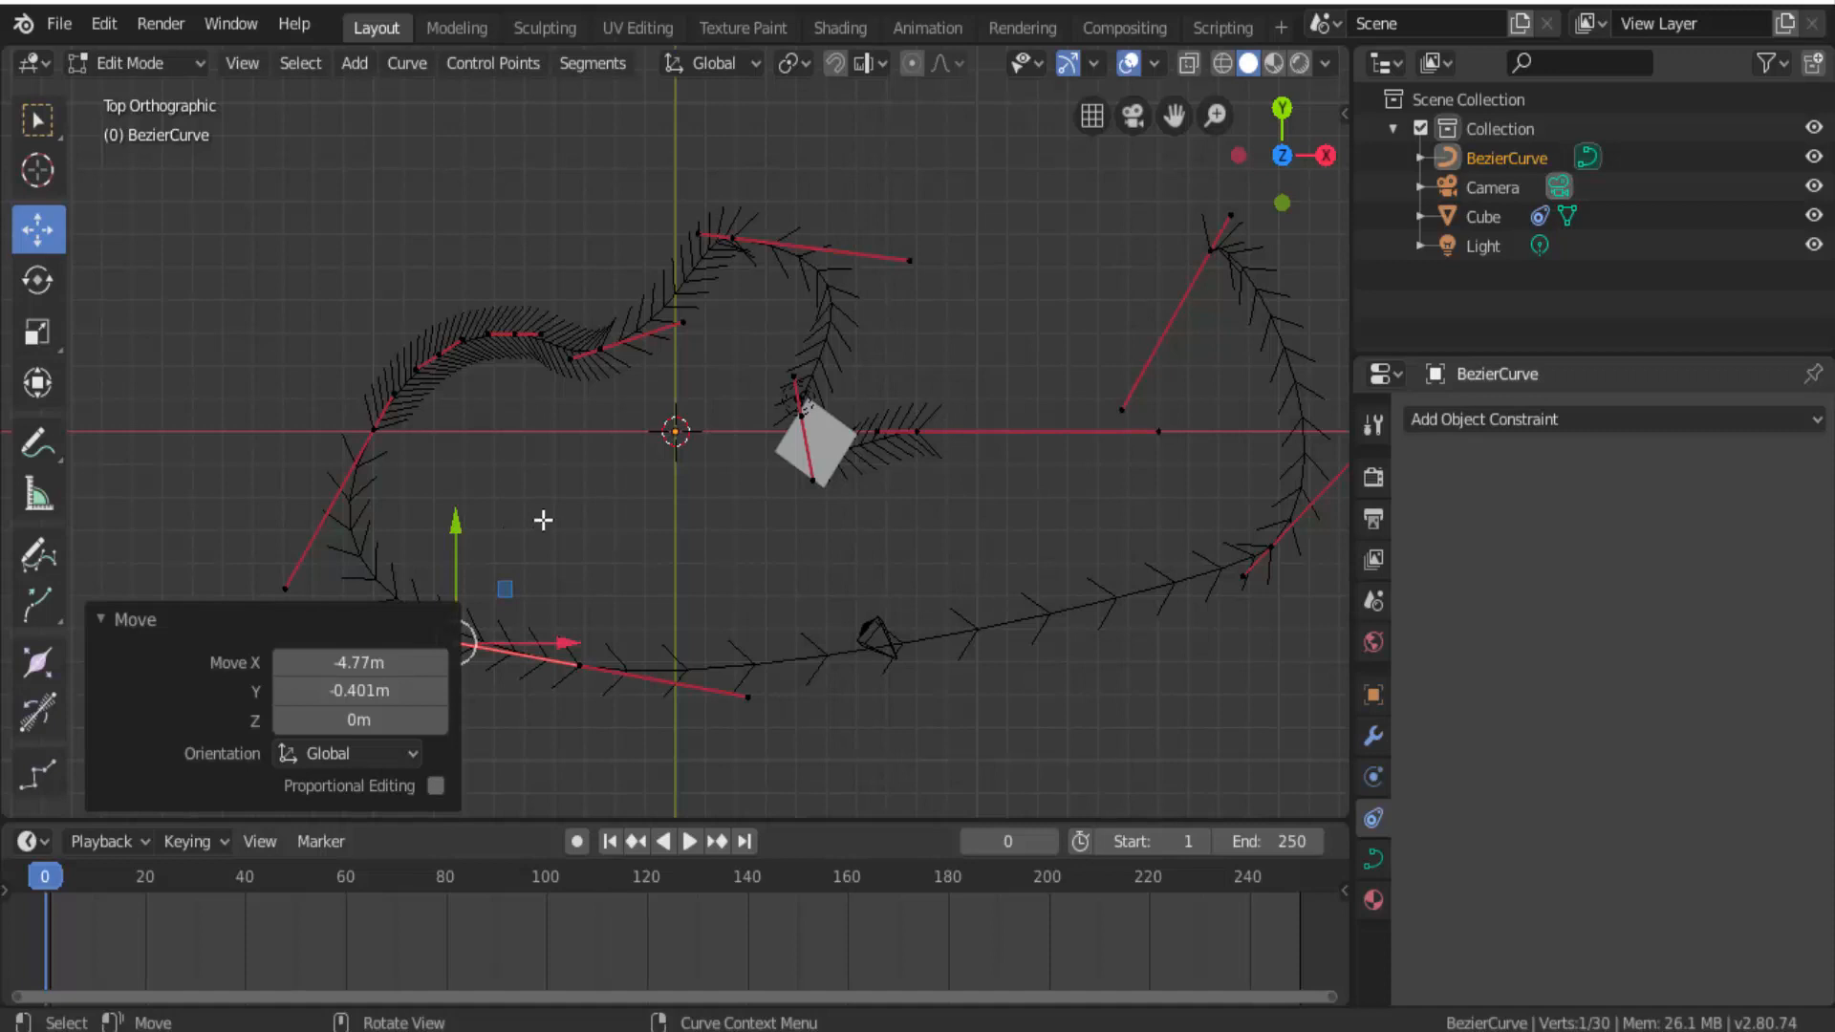
Tilt the curve's upper hump by its left handle, move the lower handle near the cube about (2.2, -1.4) m, and return to Object Mode.
left_click(697, 234)
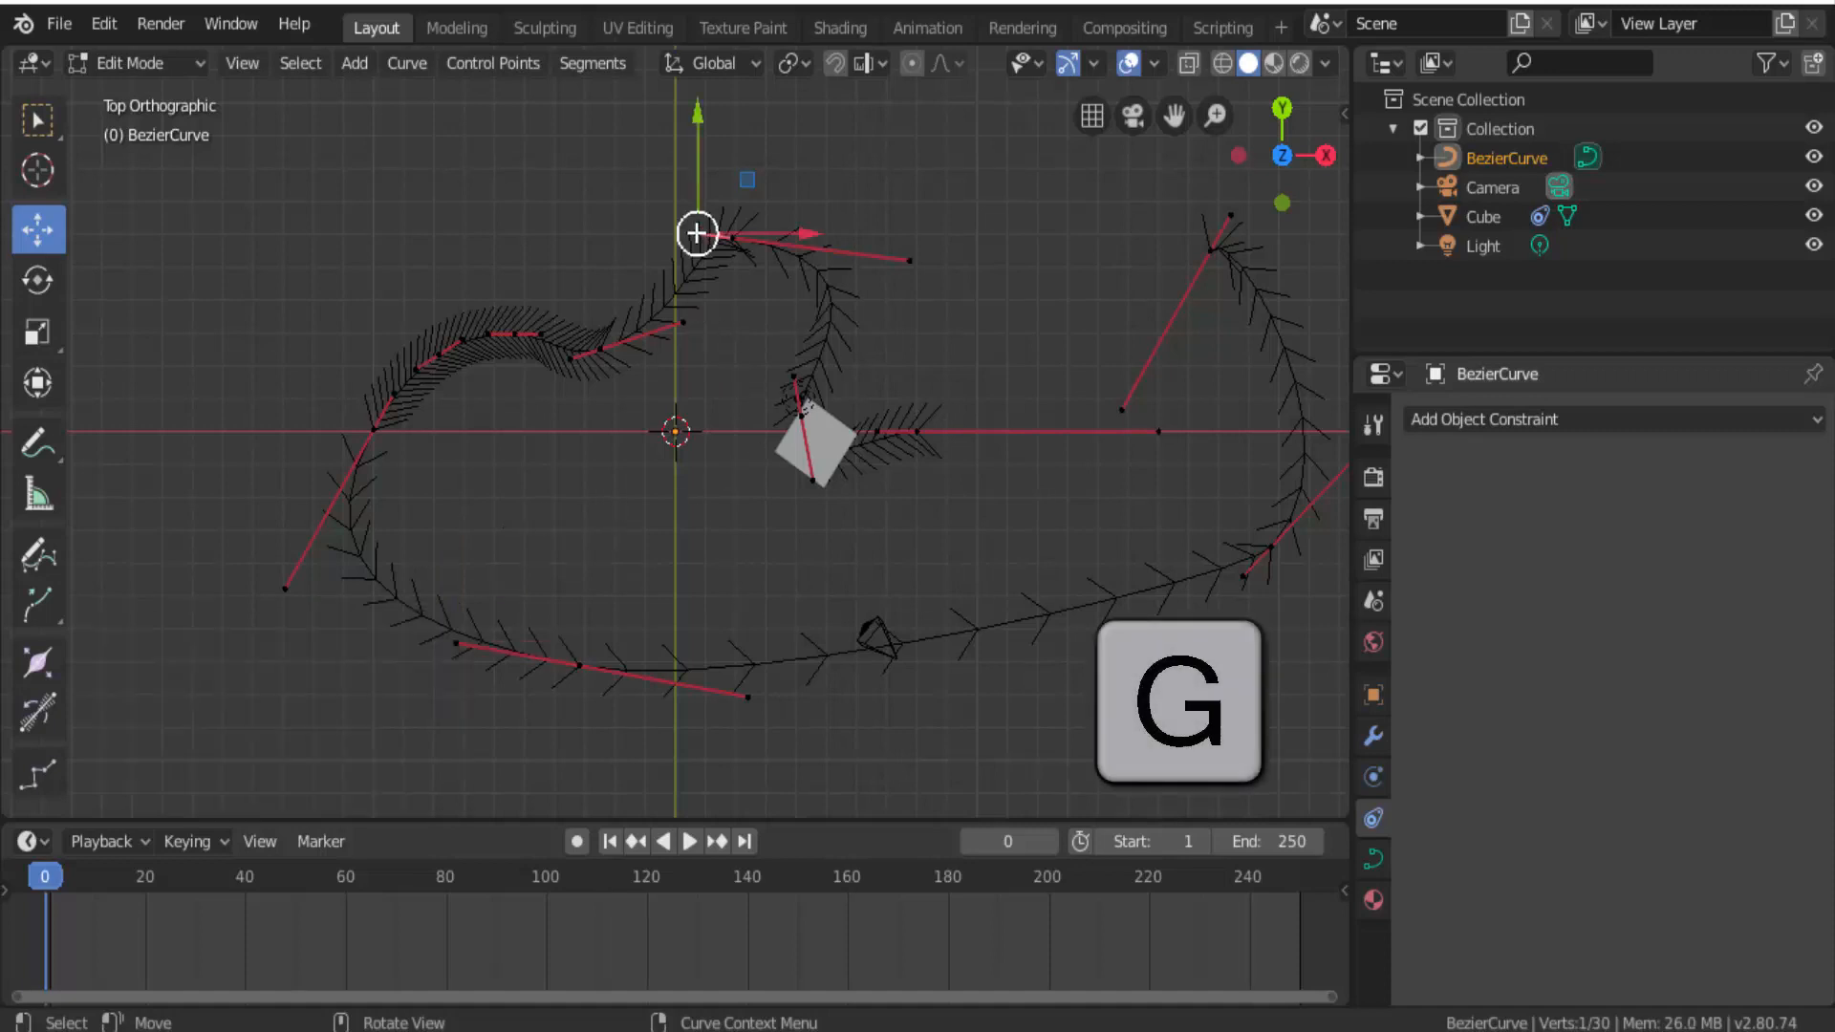
key("g")
left_click(669, 267)
left_click(814, 481)
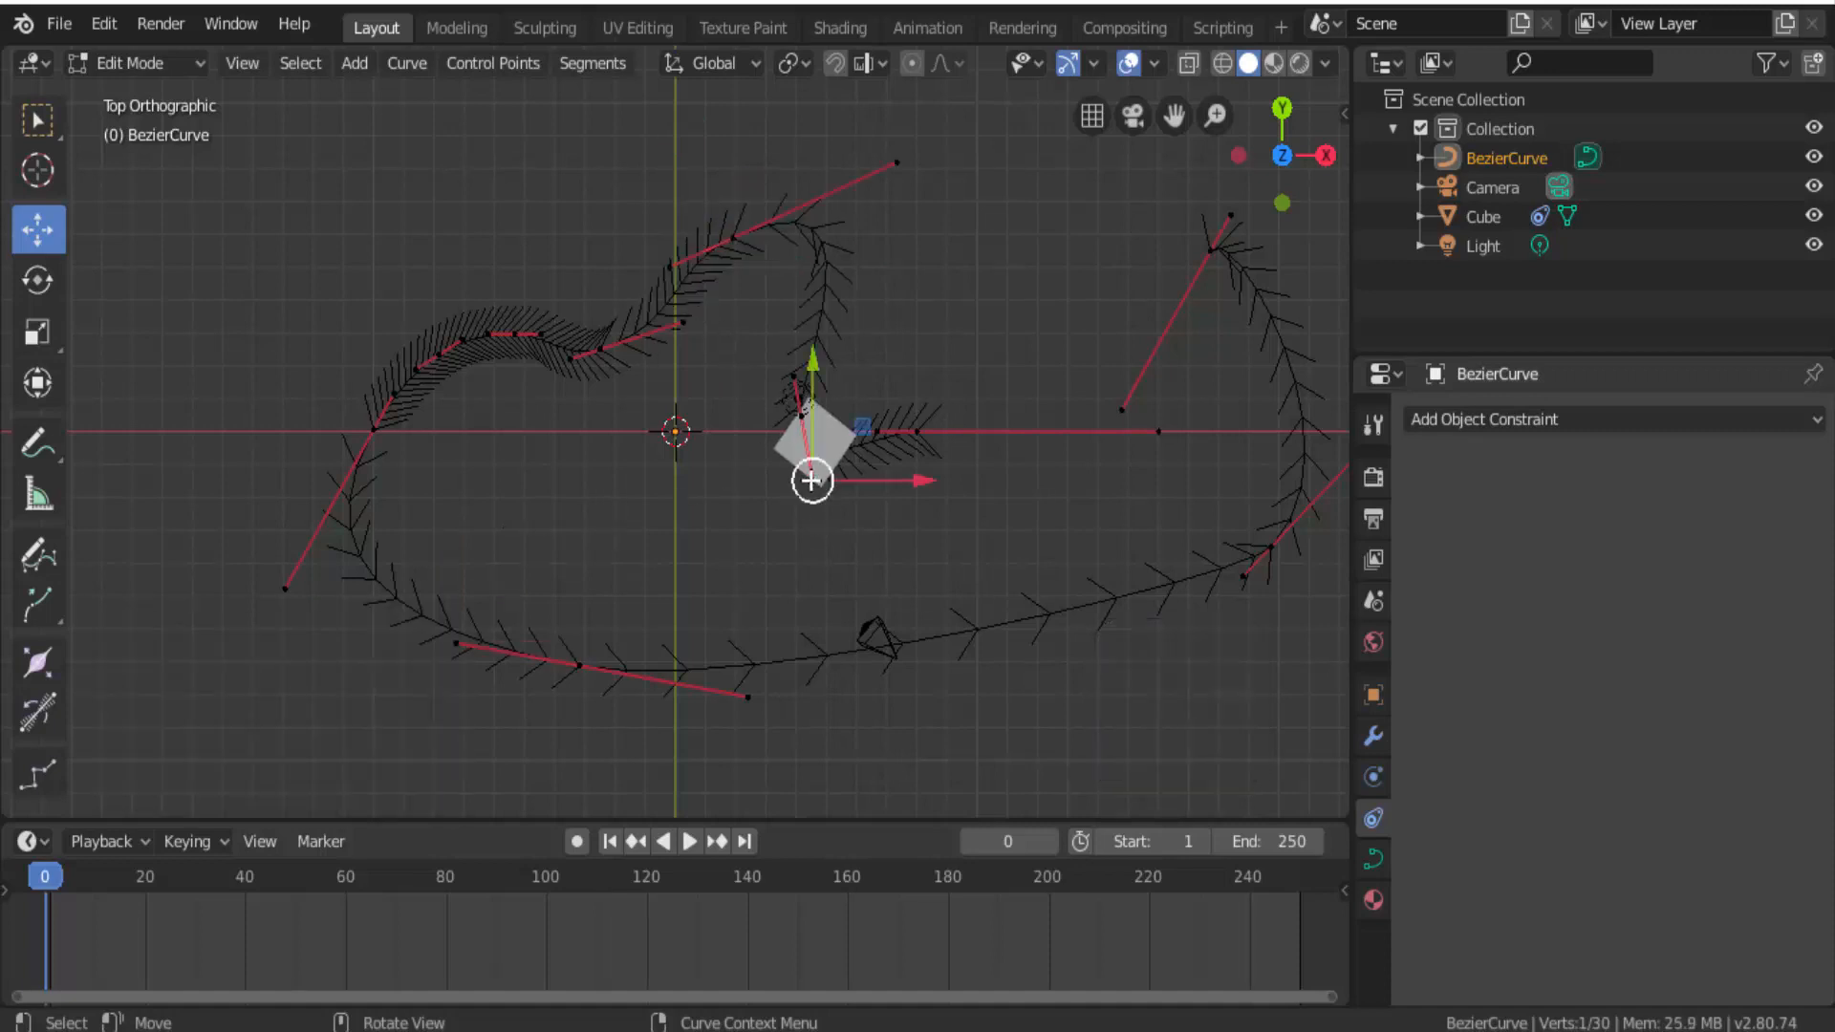
key("g")
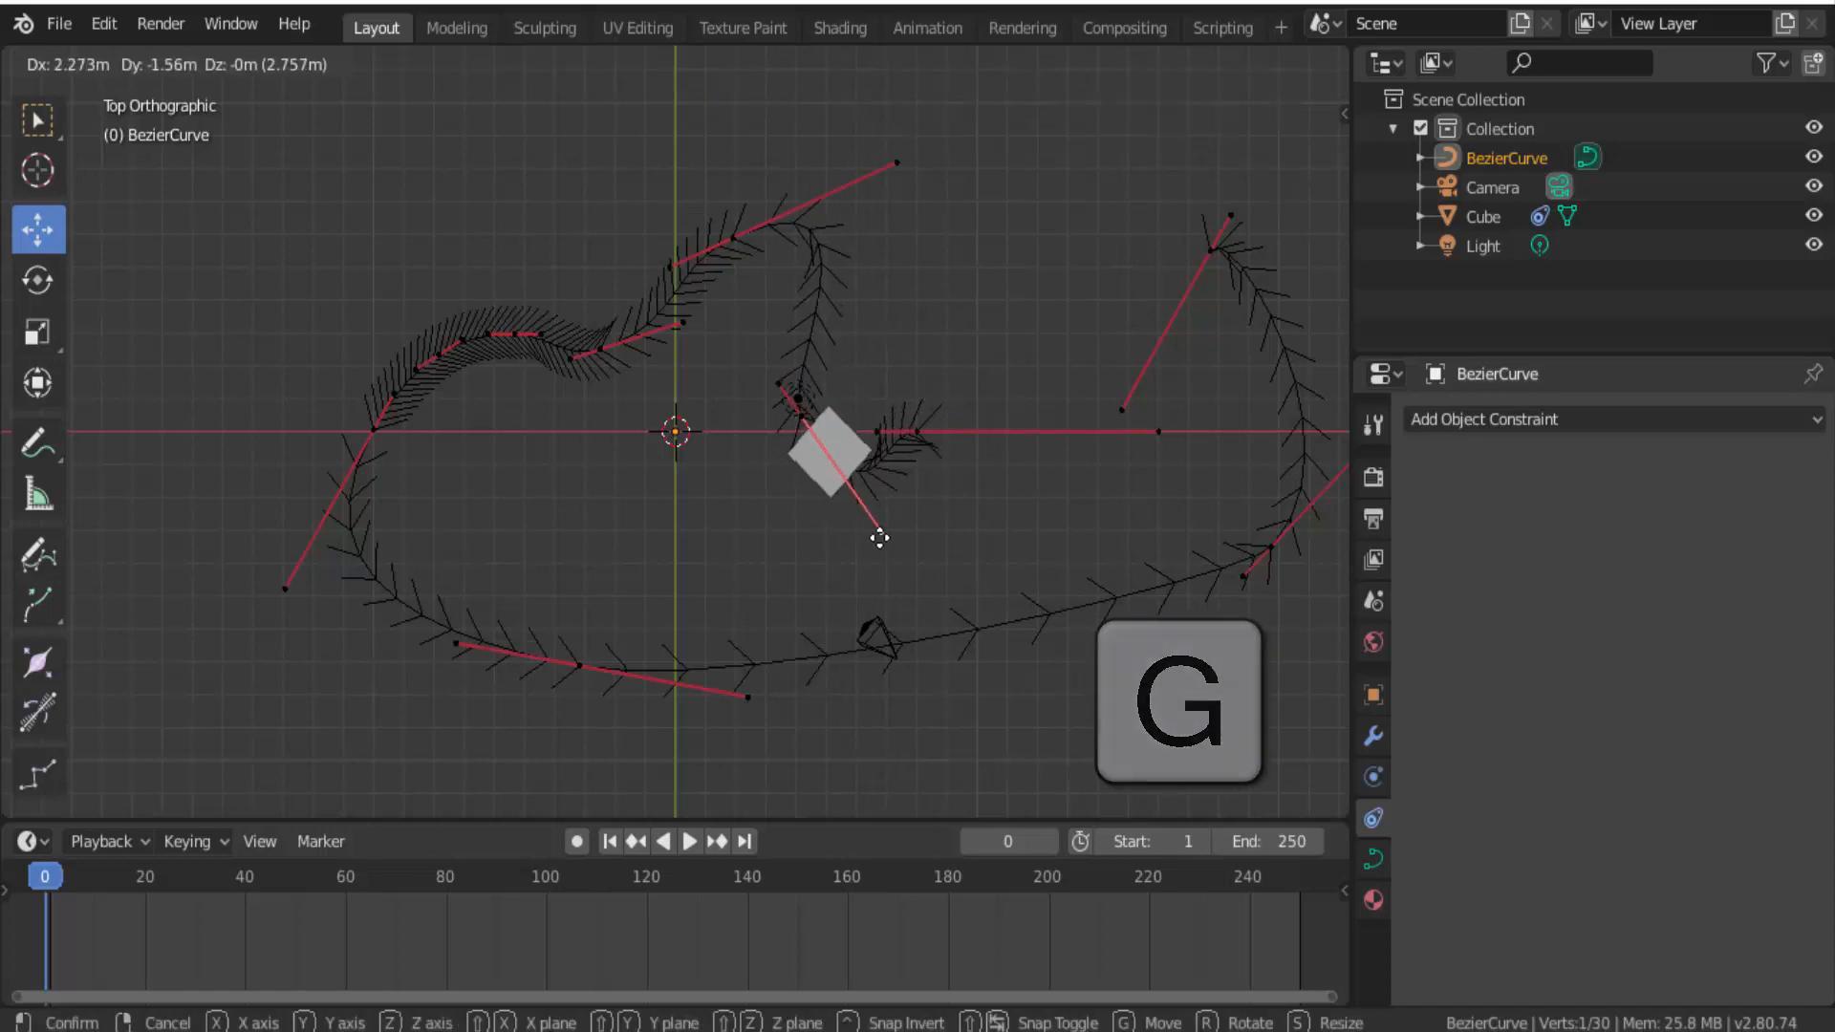
left_click(876, 532)
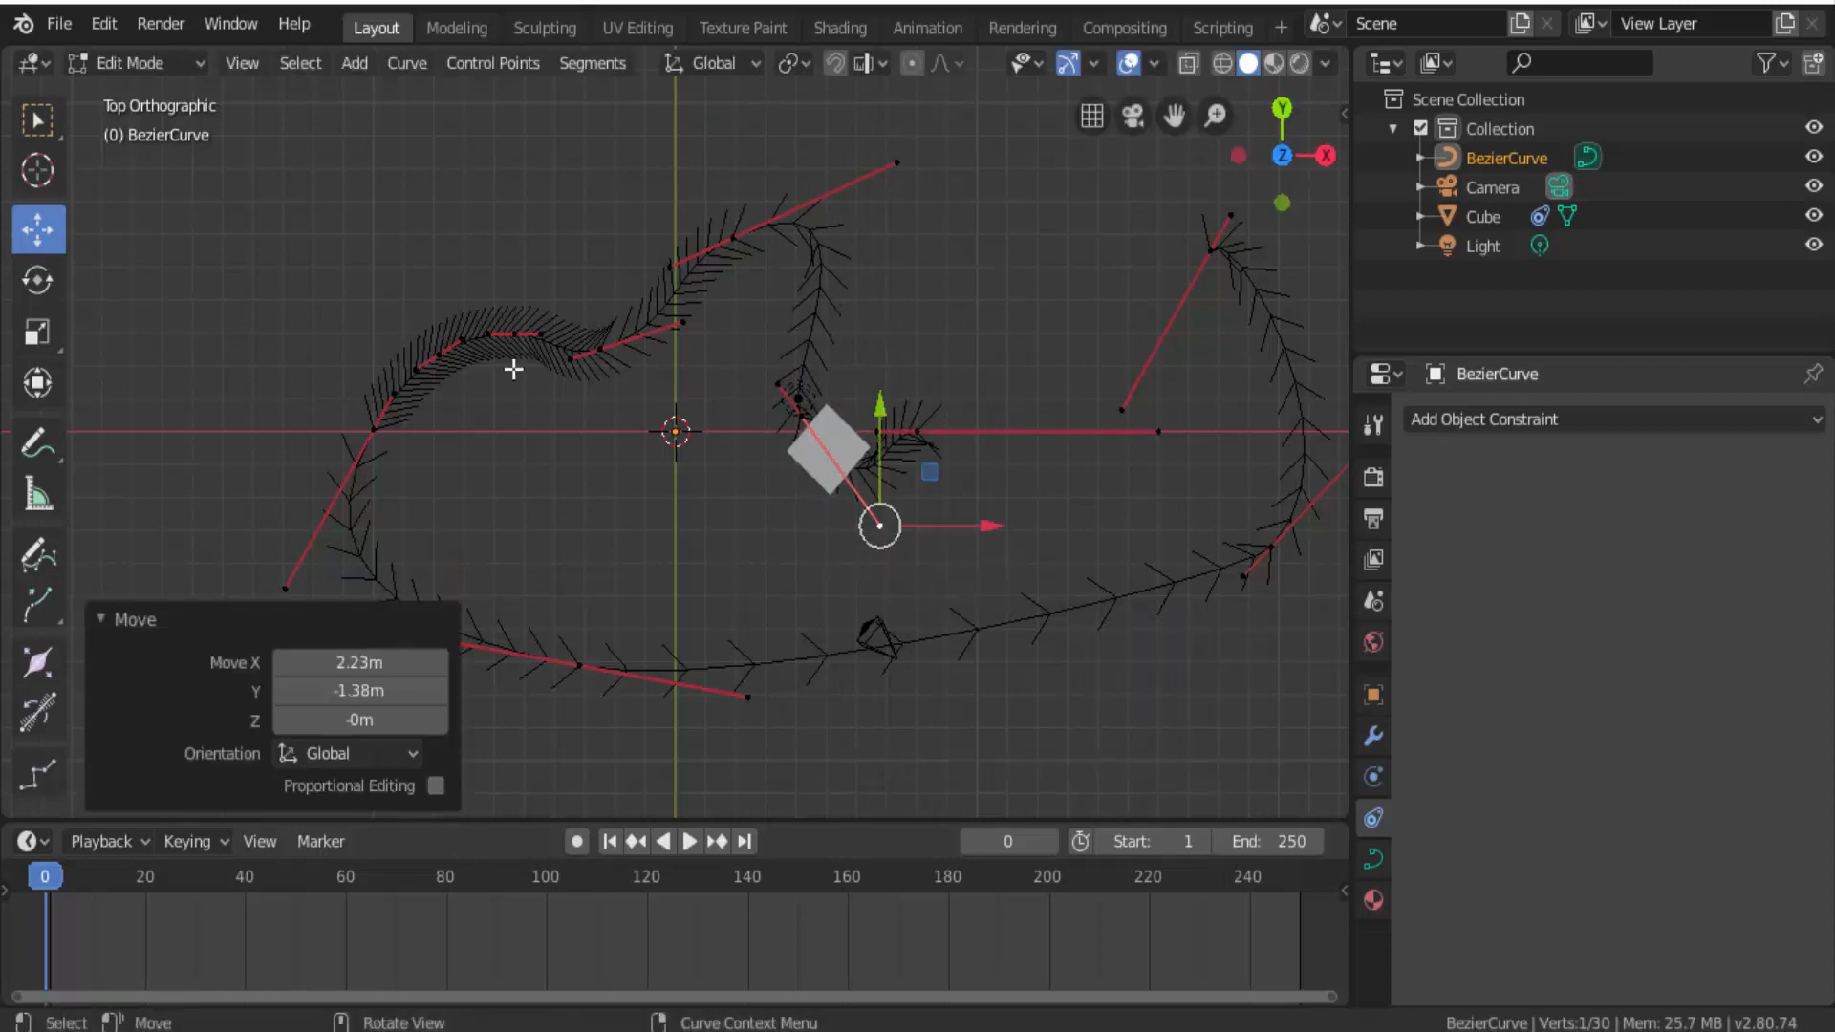
left_click(154, 70)
left_click(155, 88)
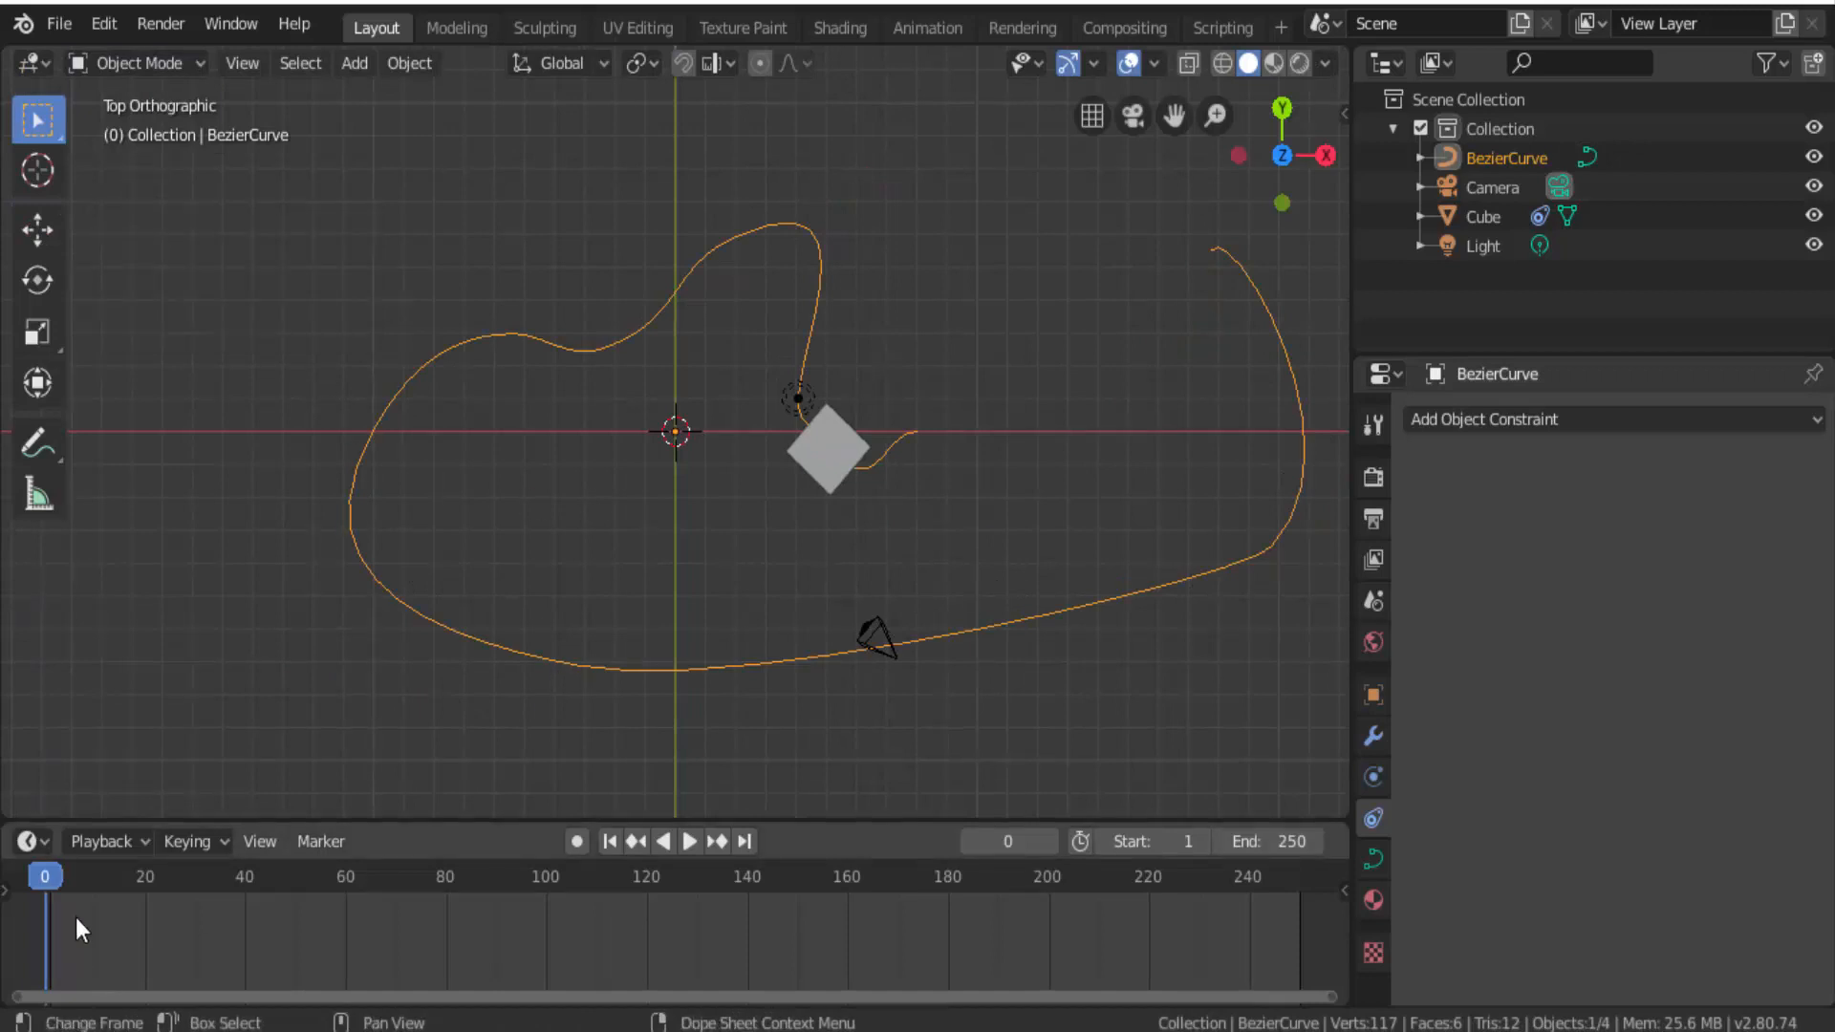
Play the animation along the extended curve, stop at frame 240, and return to frame 1.
left_click(680, 845)
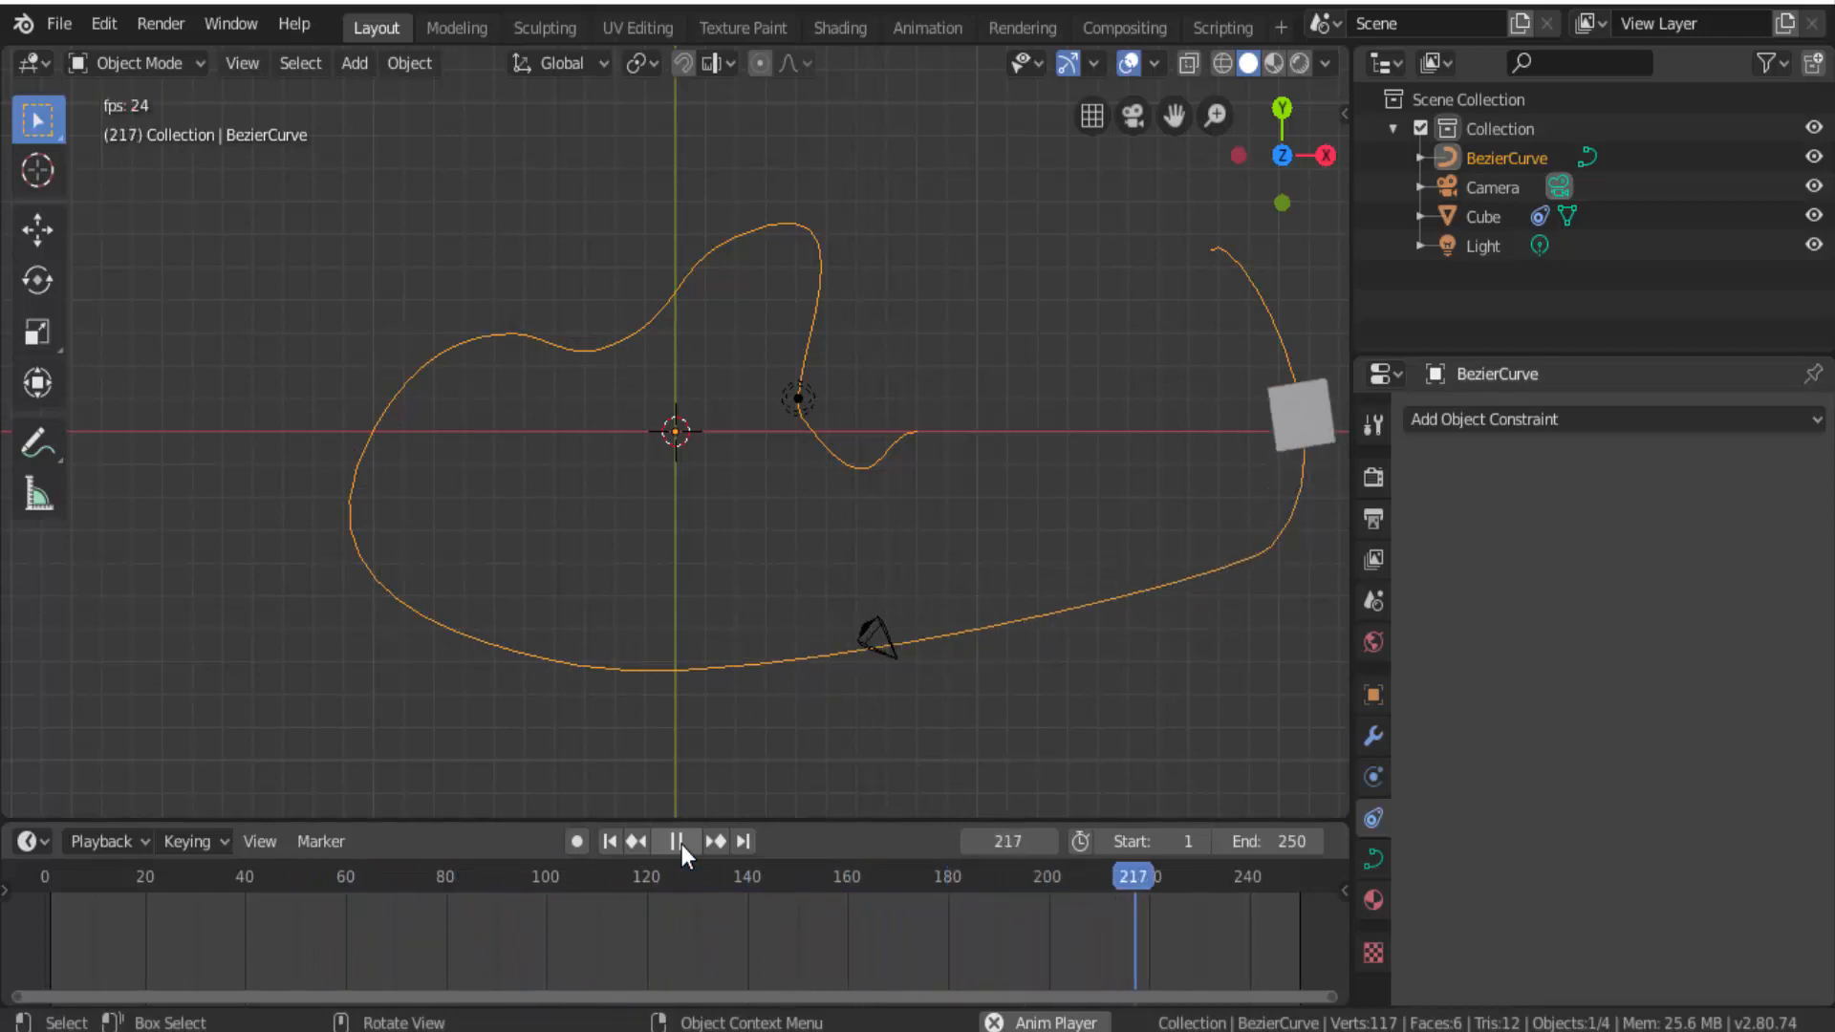
left_click(687, 838)
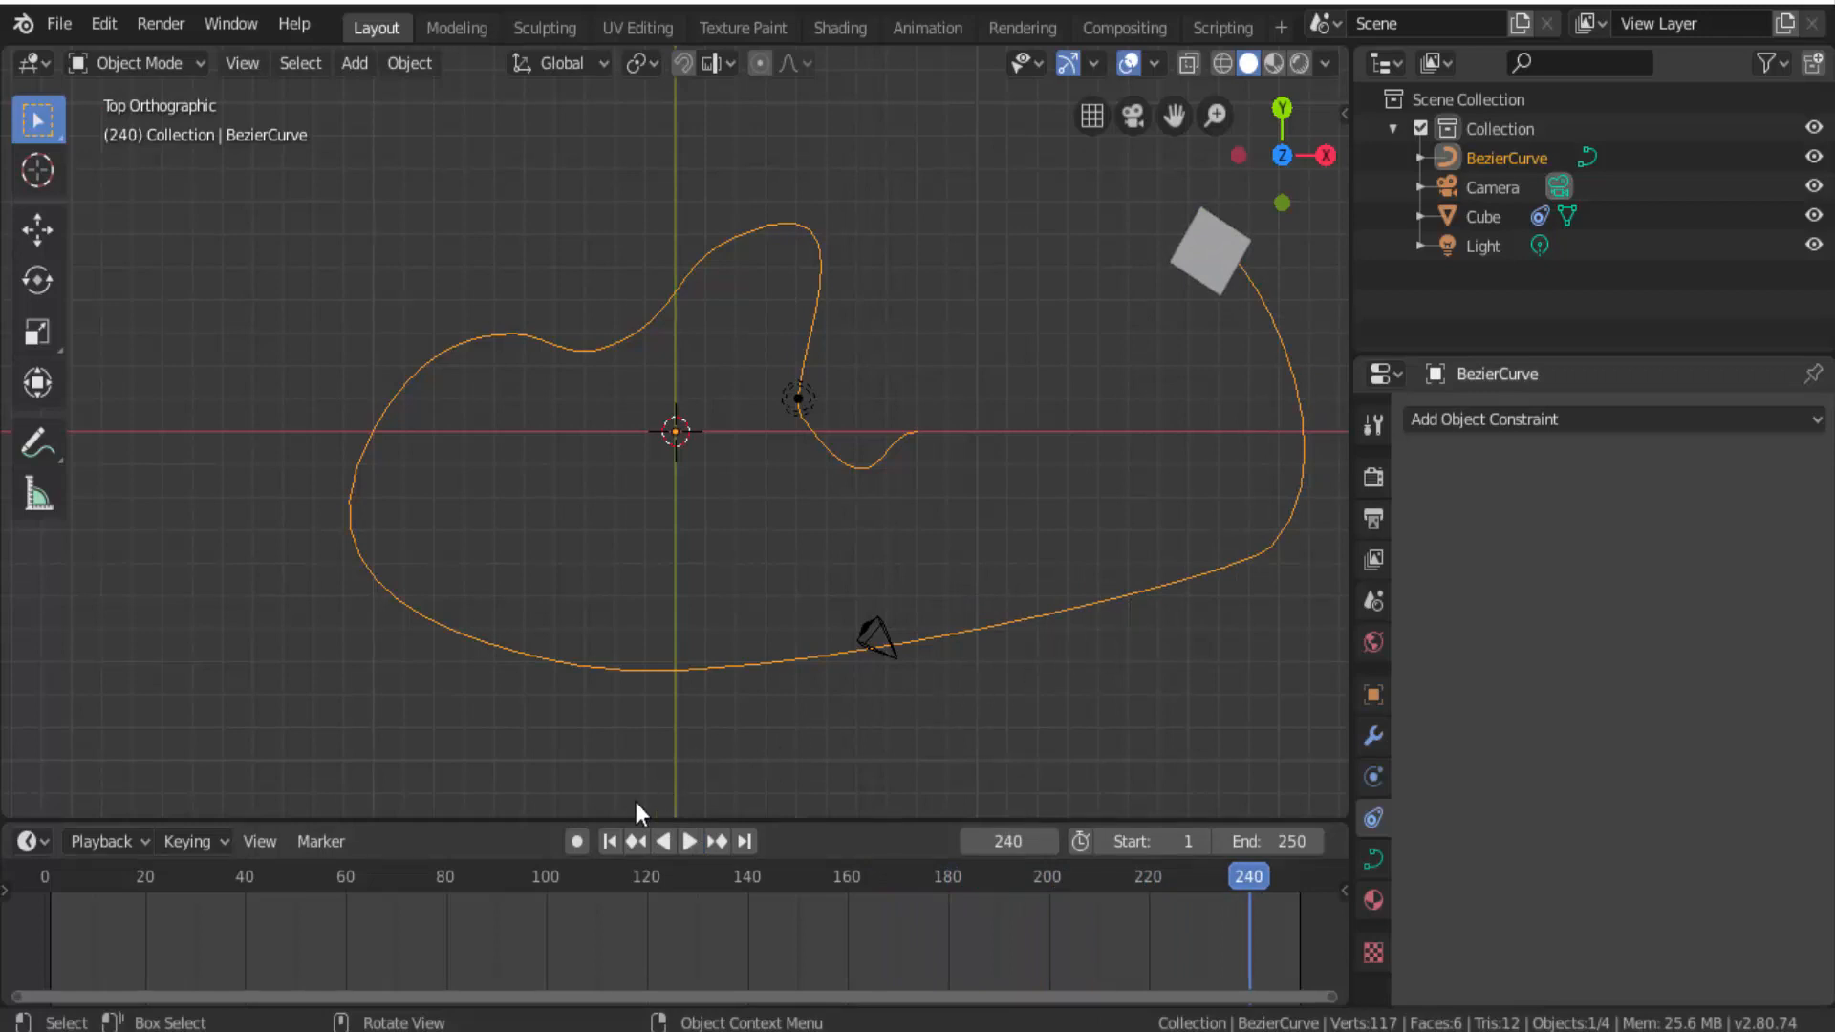
left_click(612, 841)
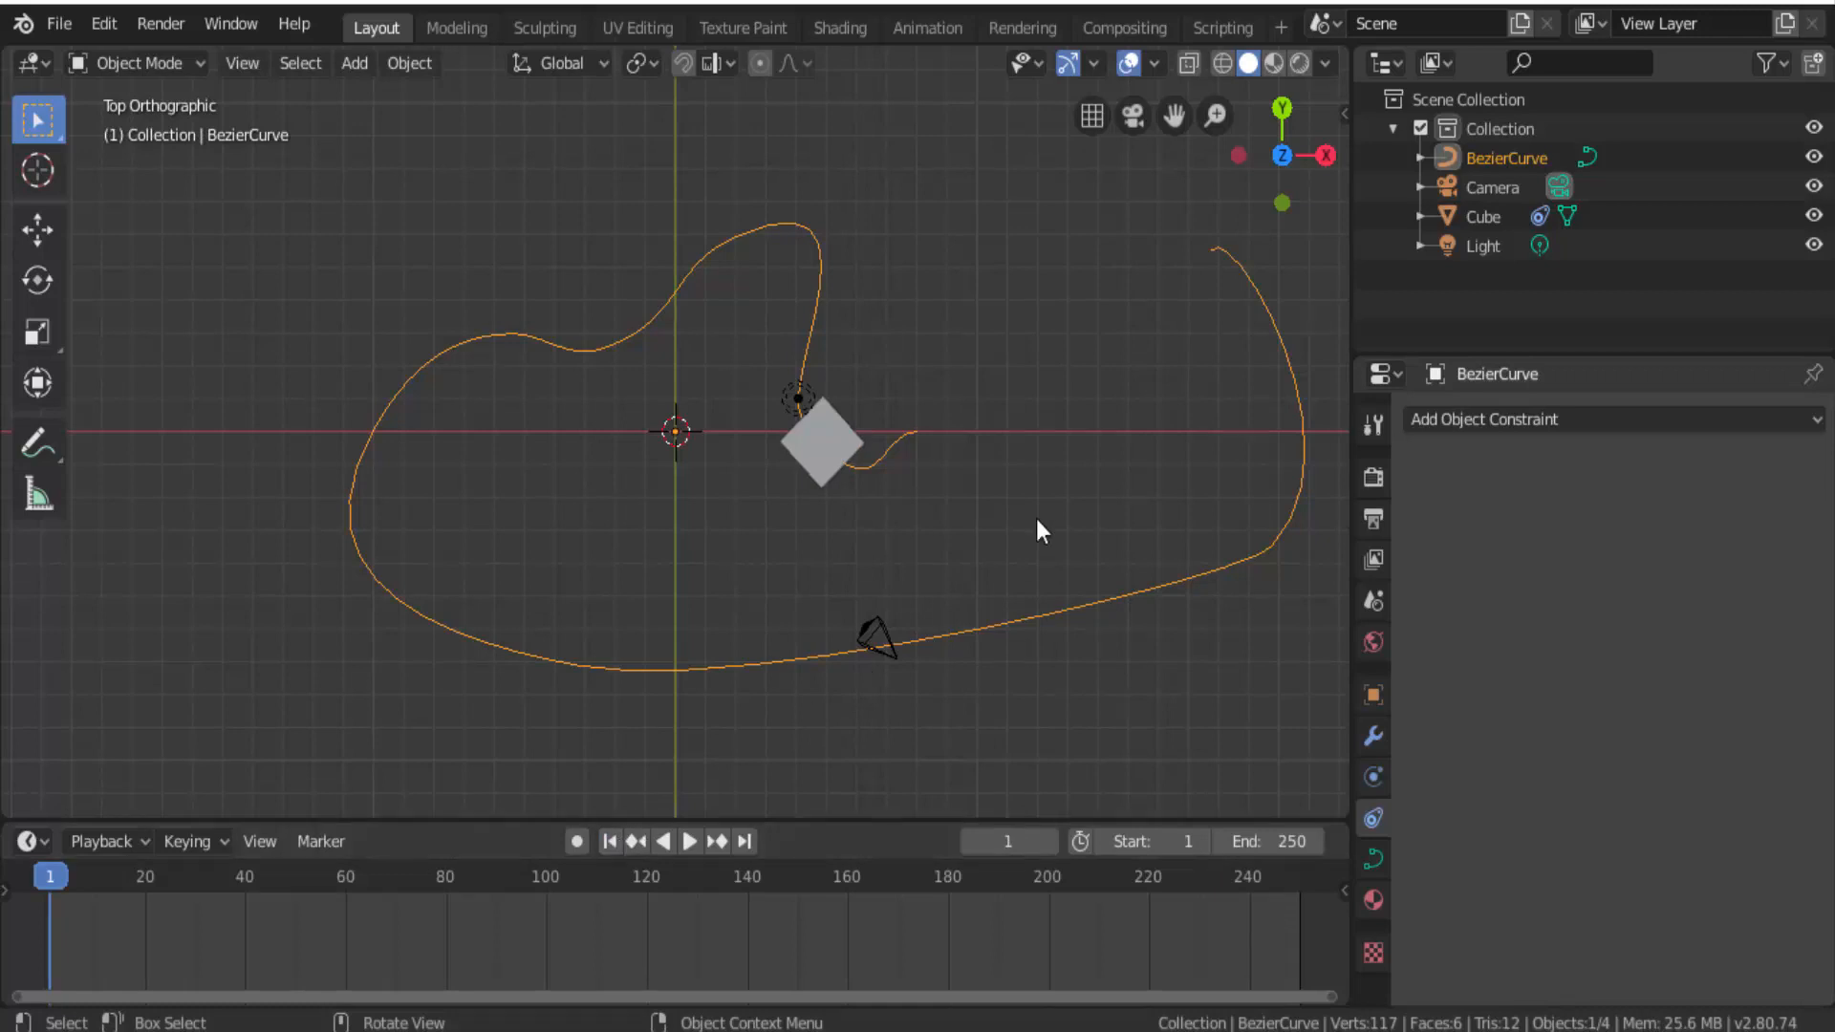